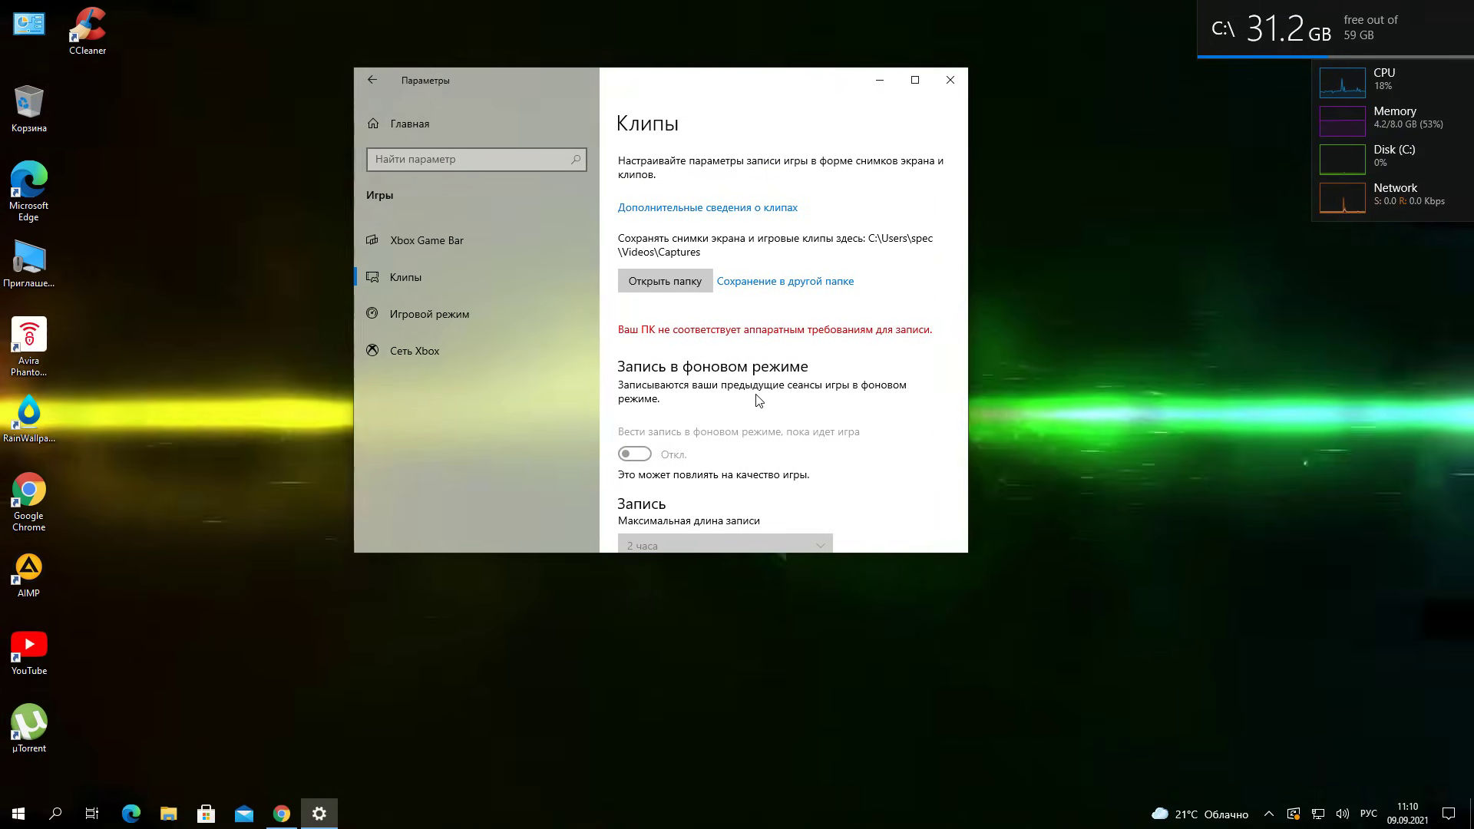
Review the background recording options on the Клипы page and open the Игровой режим page
scroll(760, 431, "down", 2)
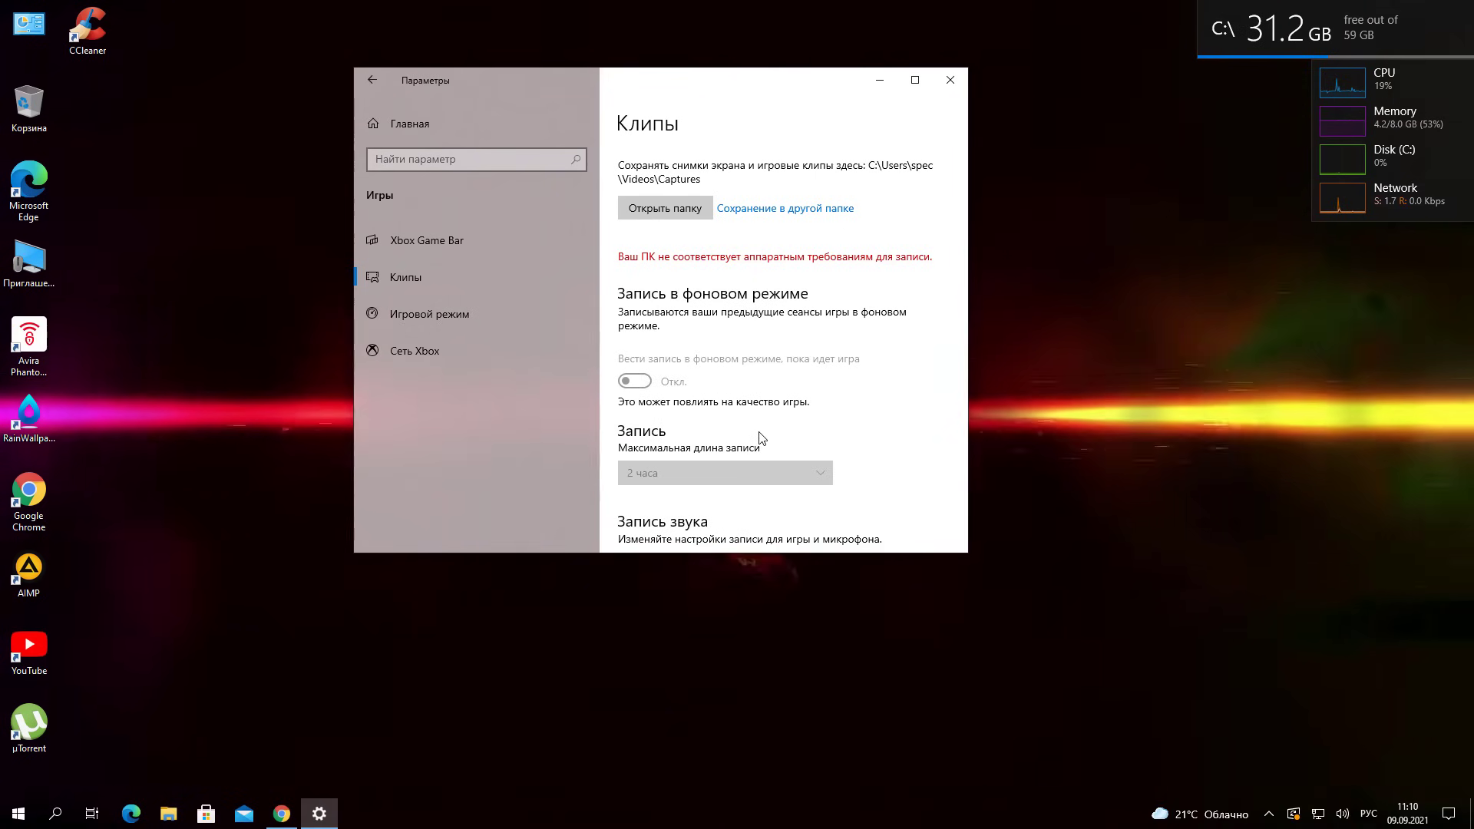
scroll(768, 439, "up", 2)
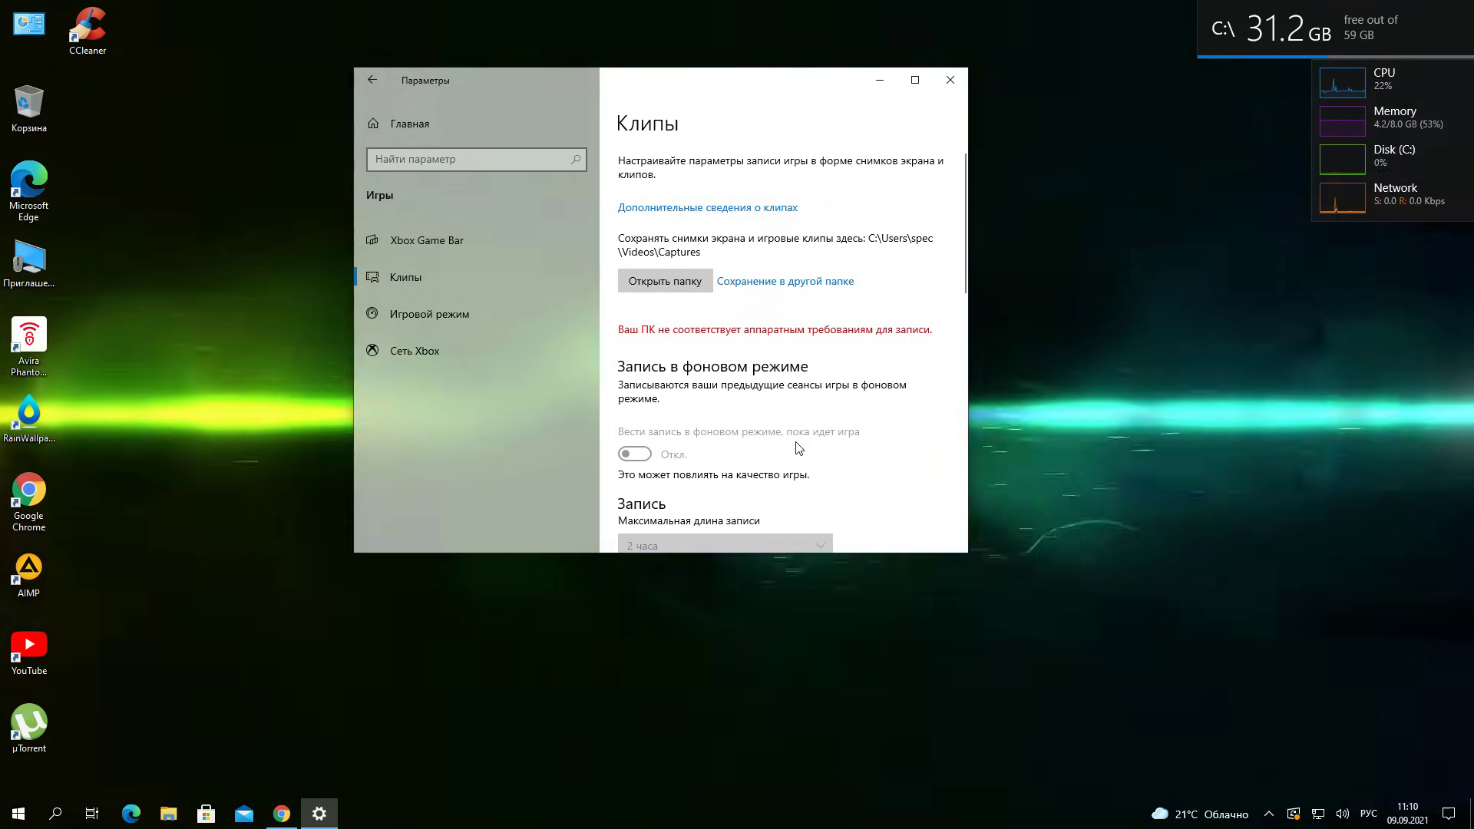
scroll(717, 427, "down", 2)
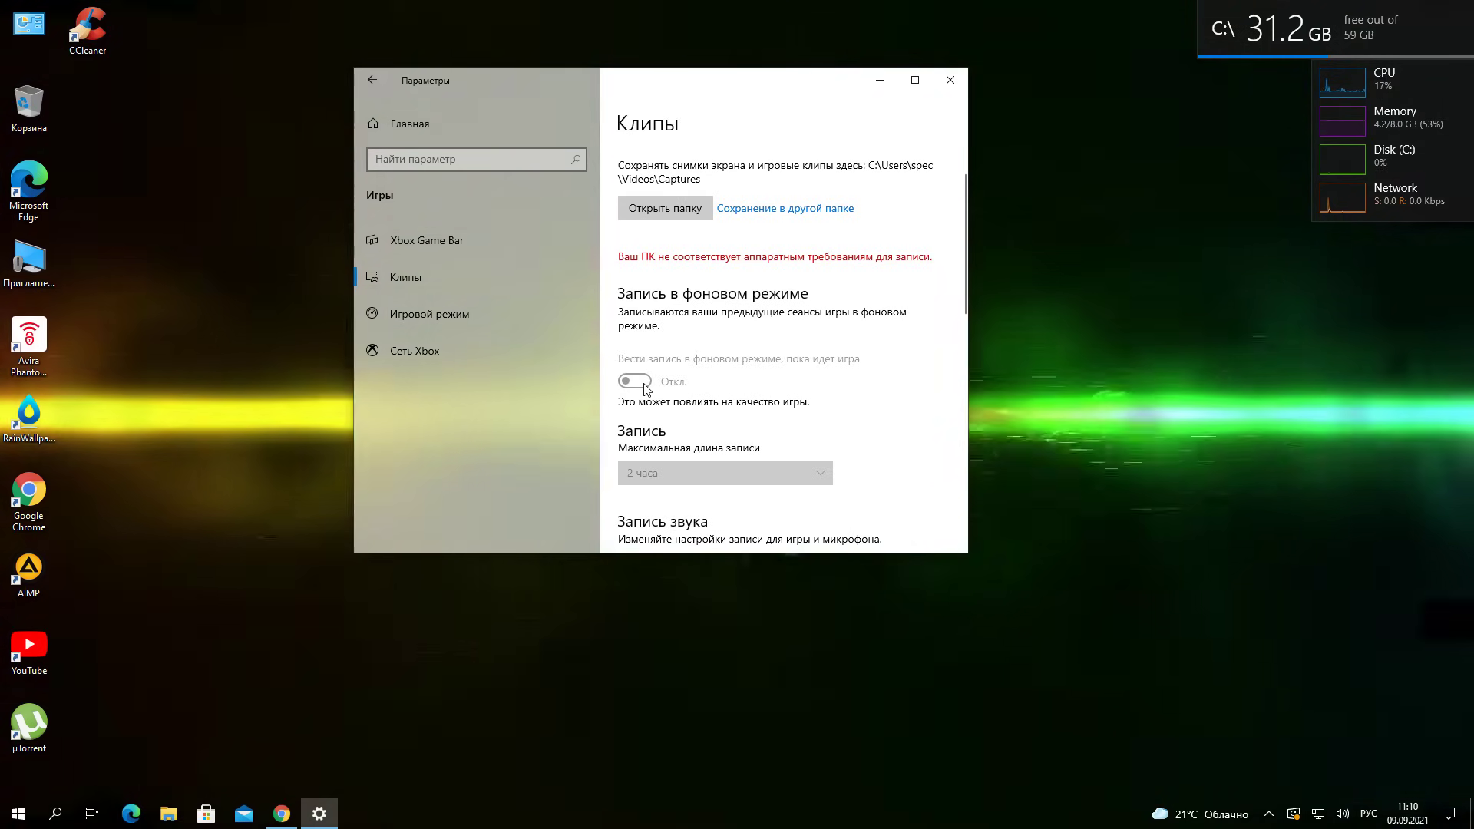
left_click(444, 320)
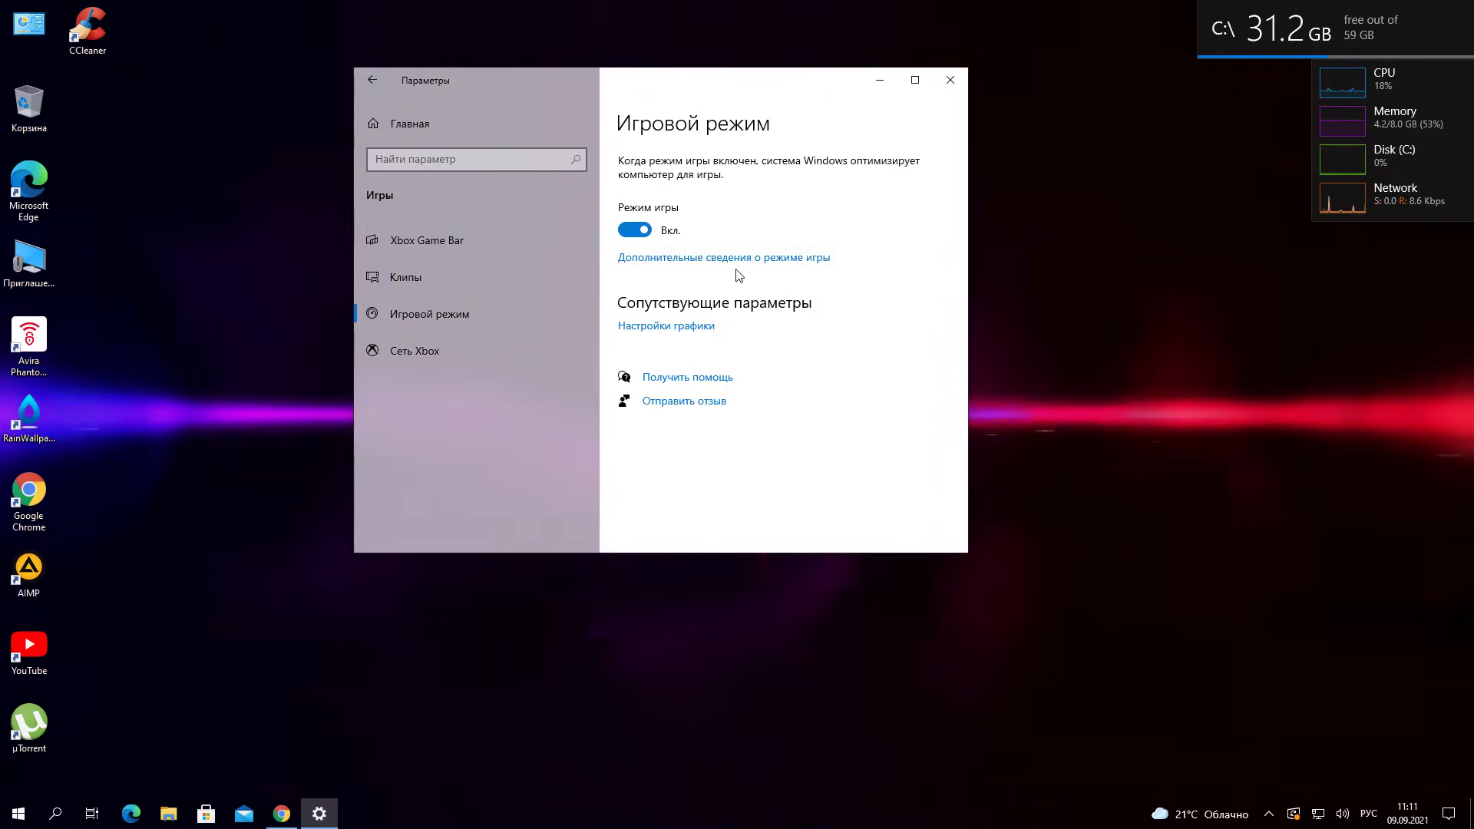
Open Настройки графики from the display settings, examine the hardware-accelerated GPU scheduling option, and close the second settings window
key("alt+Left")
scroll(710, 471, "up", 5)
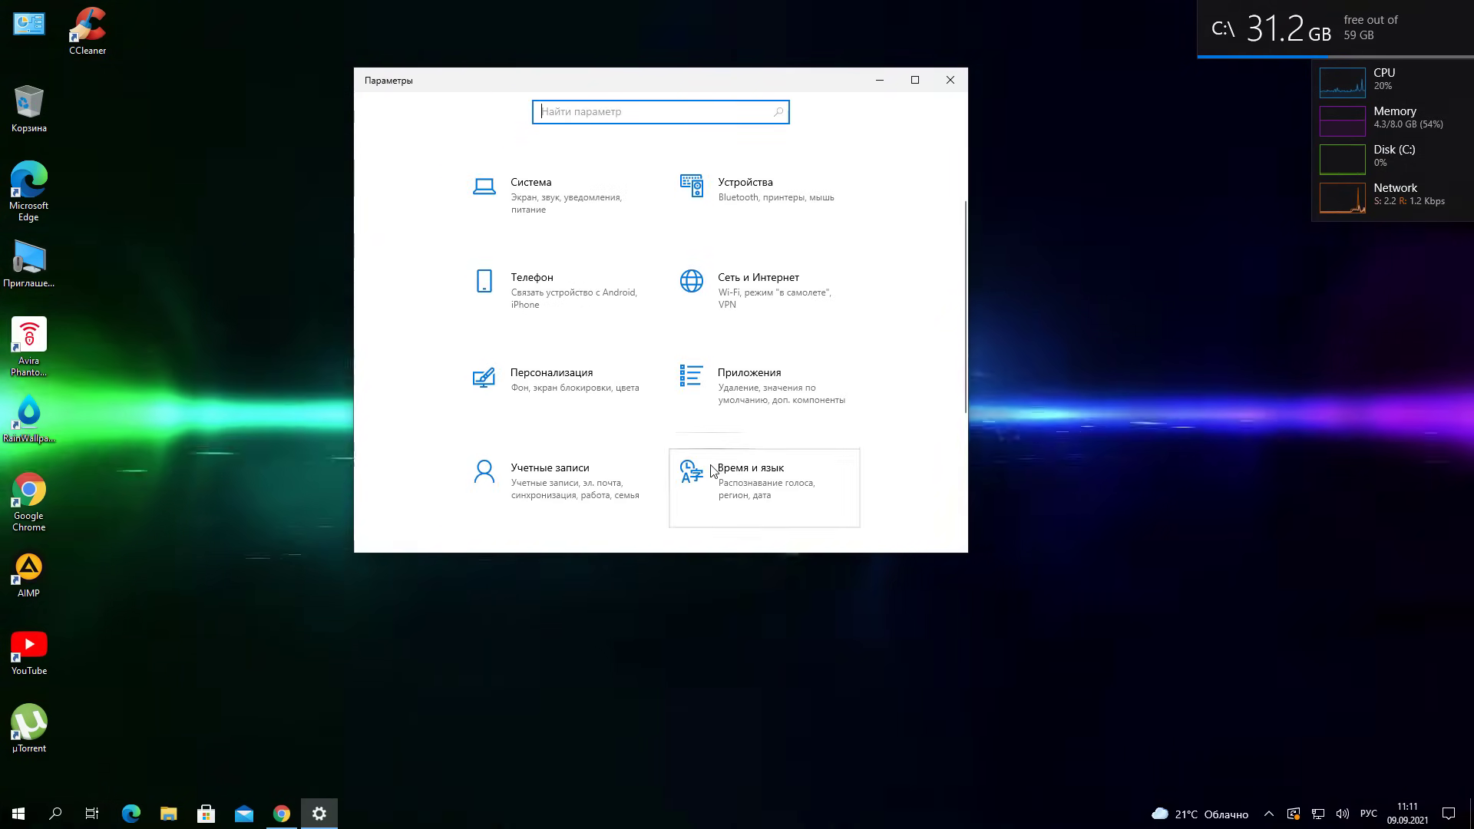
left_click(547, 212)
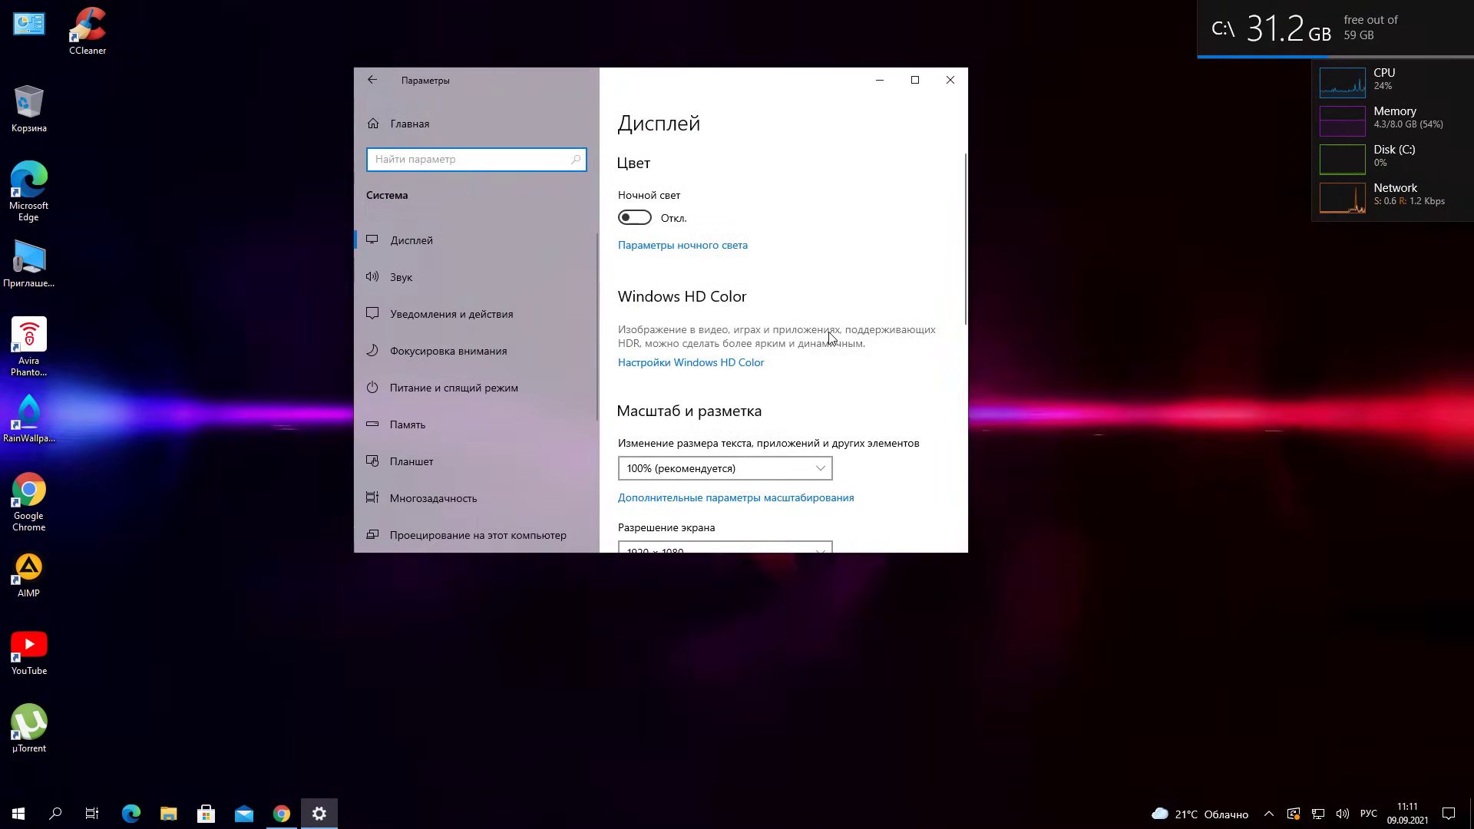
scroll(828, 338, "down", 3)
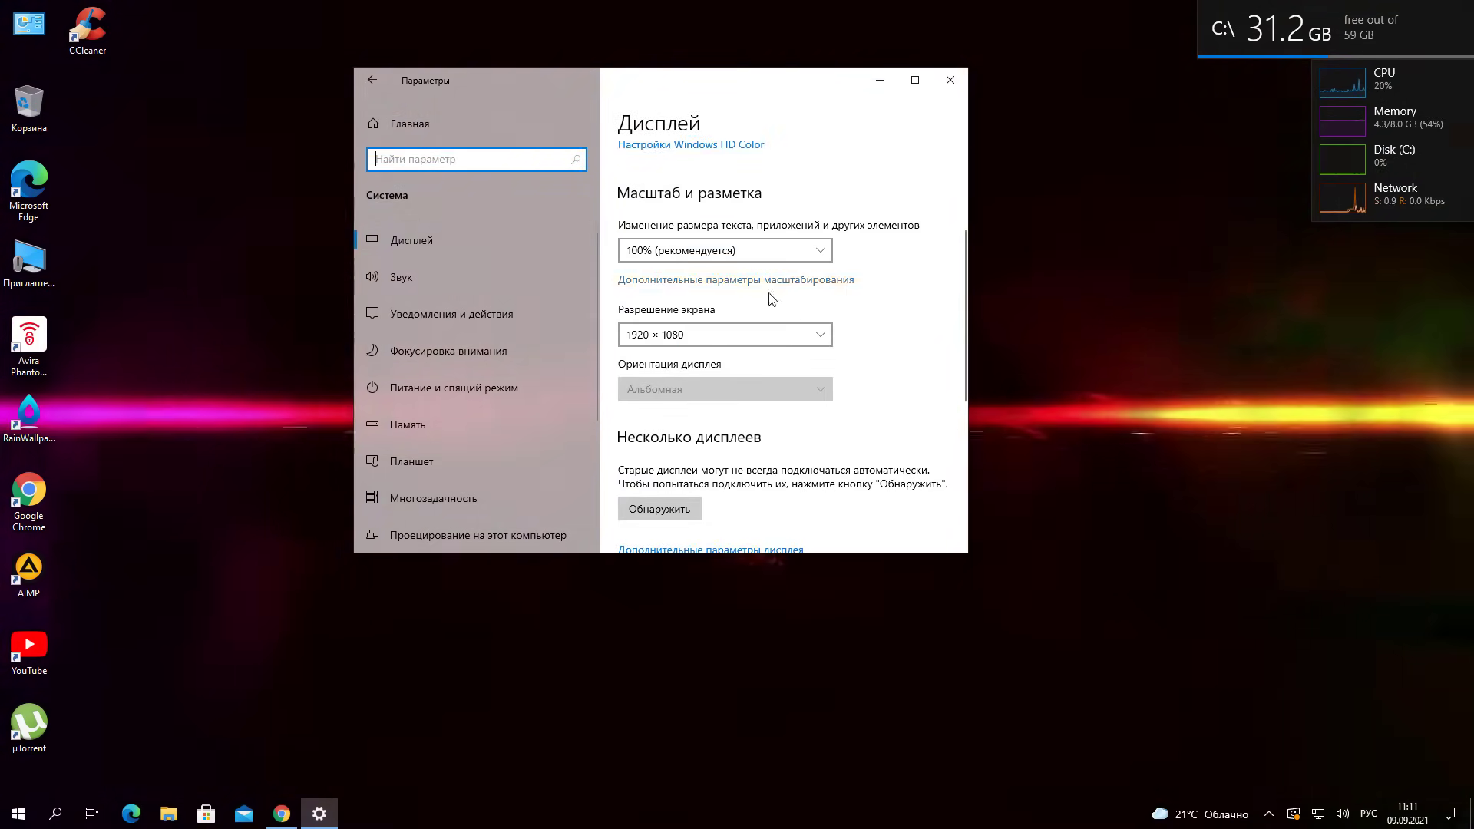
scroll(770, 300, "down", 5)
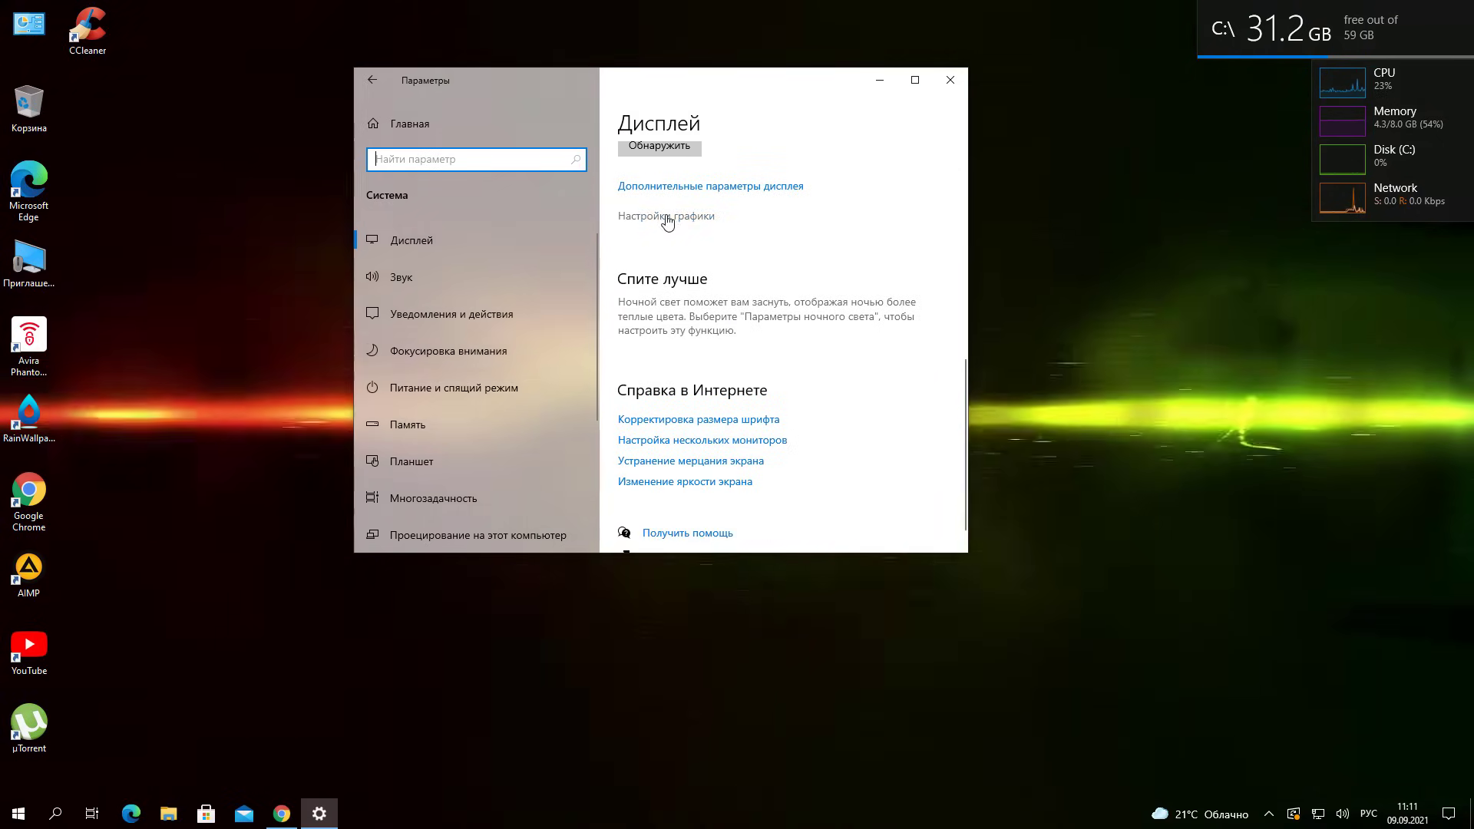
left_click(667, 216)
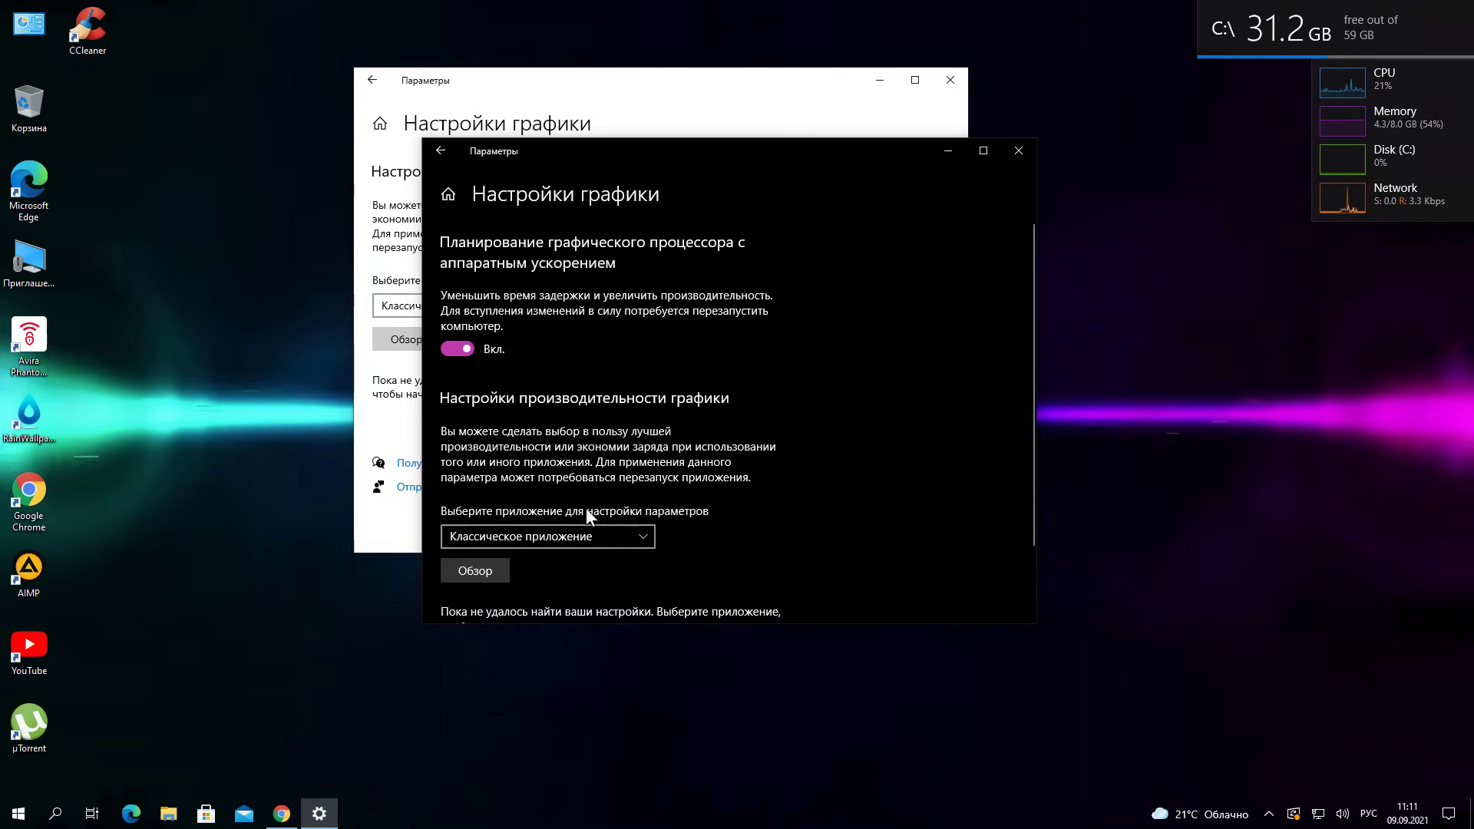
left_click_drag(622, 156, 864, 134)
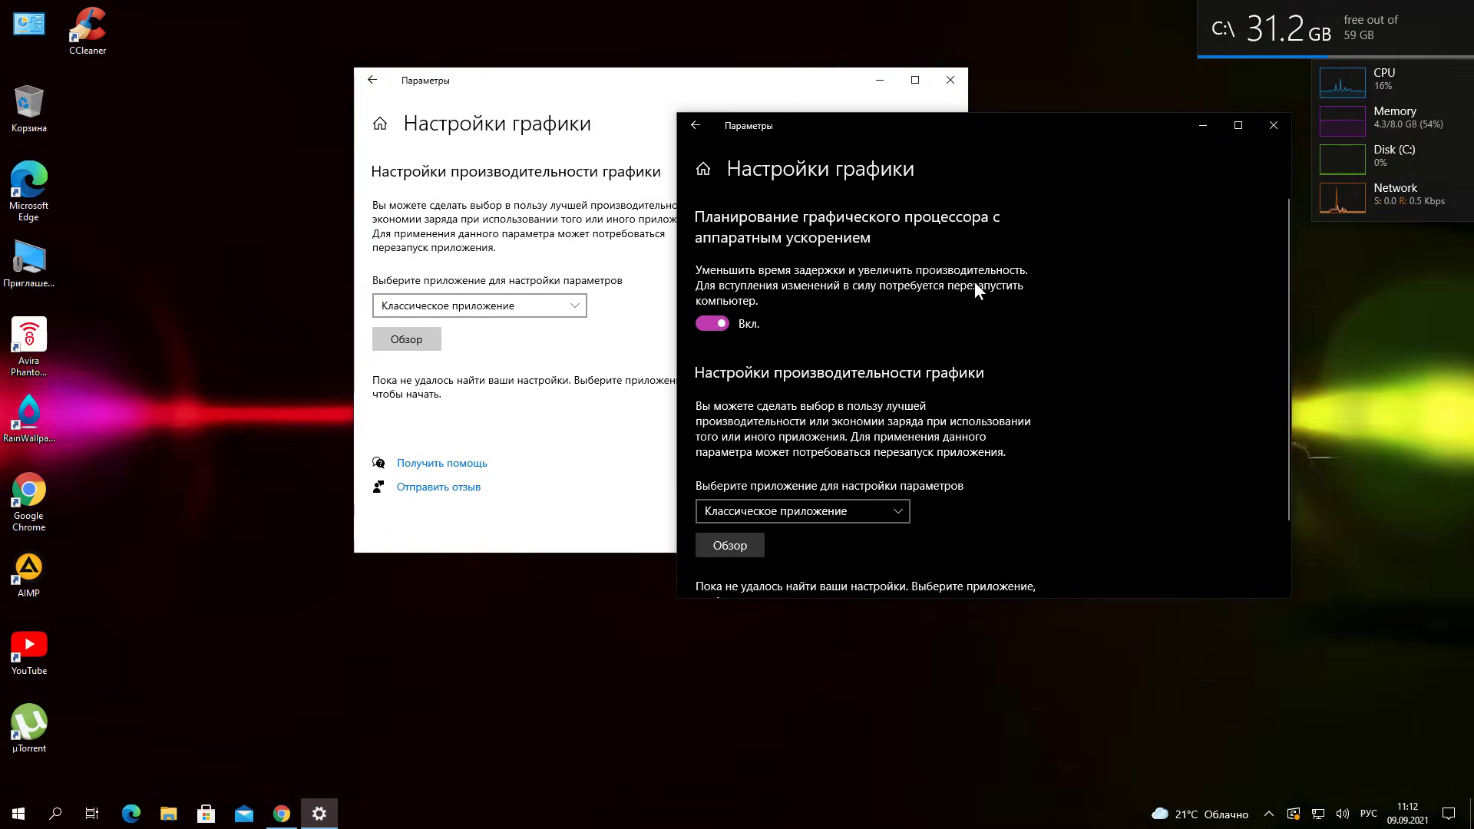
key("alt+F4")
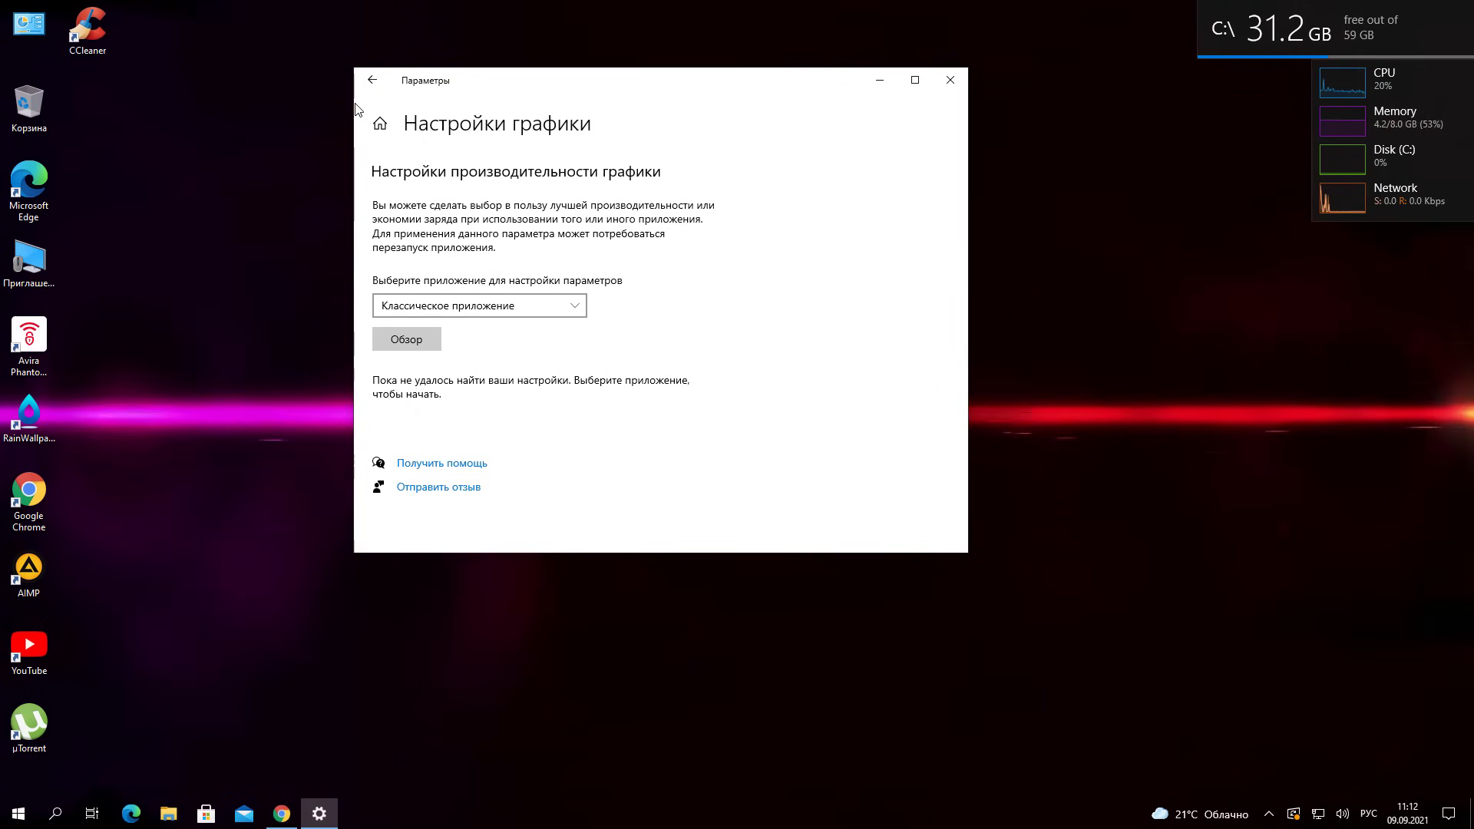
Pause Windows updates for 7 days in Центр обновления Windows and close the settings window
left_click(371, 80)
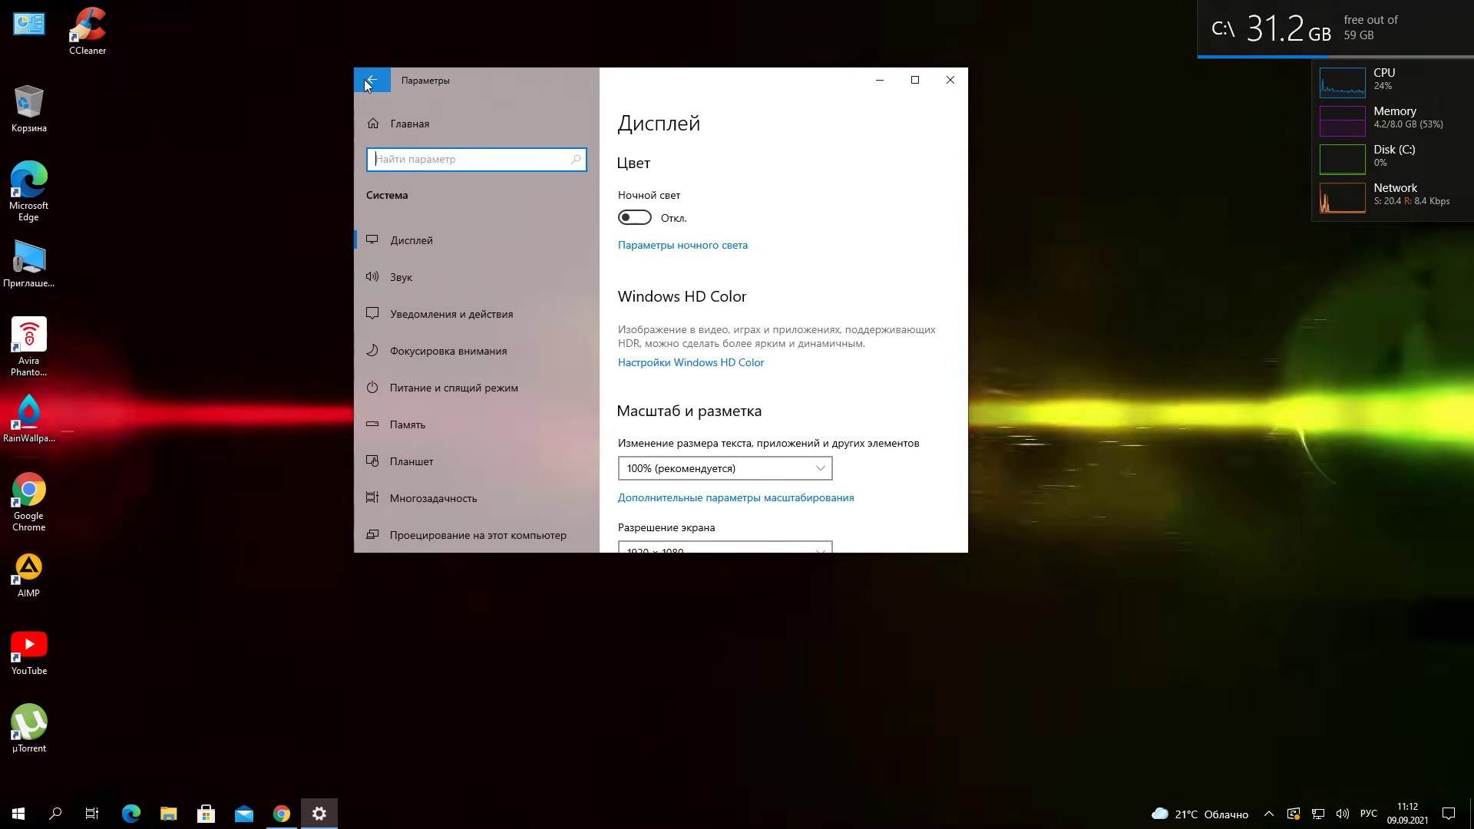
left_click(370, 80)
scroll(603, 356, "down", 5)
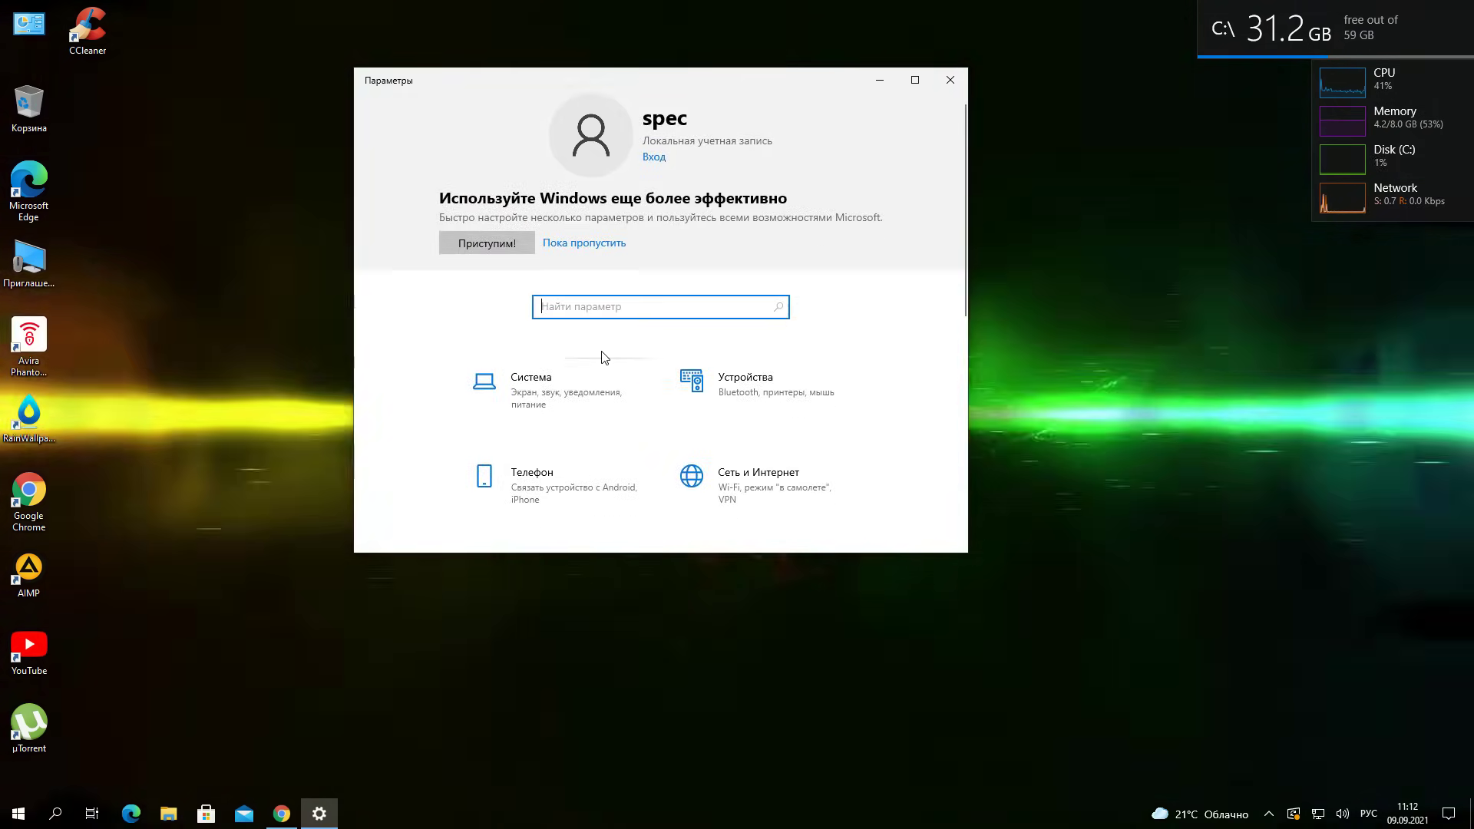
scroll(602, 355, "down", 2)
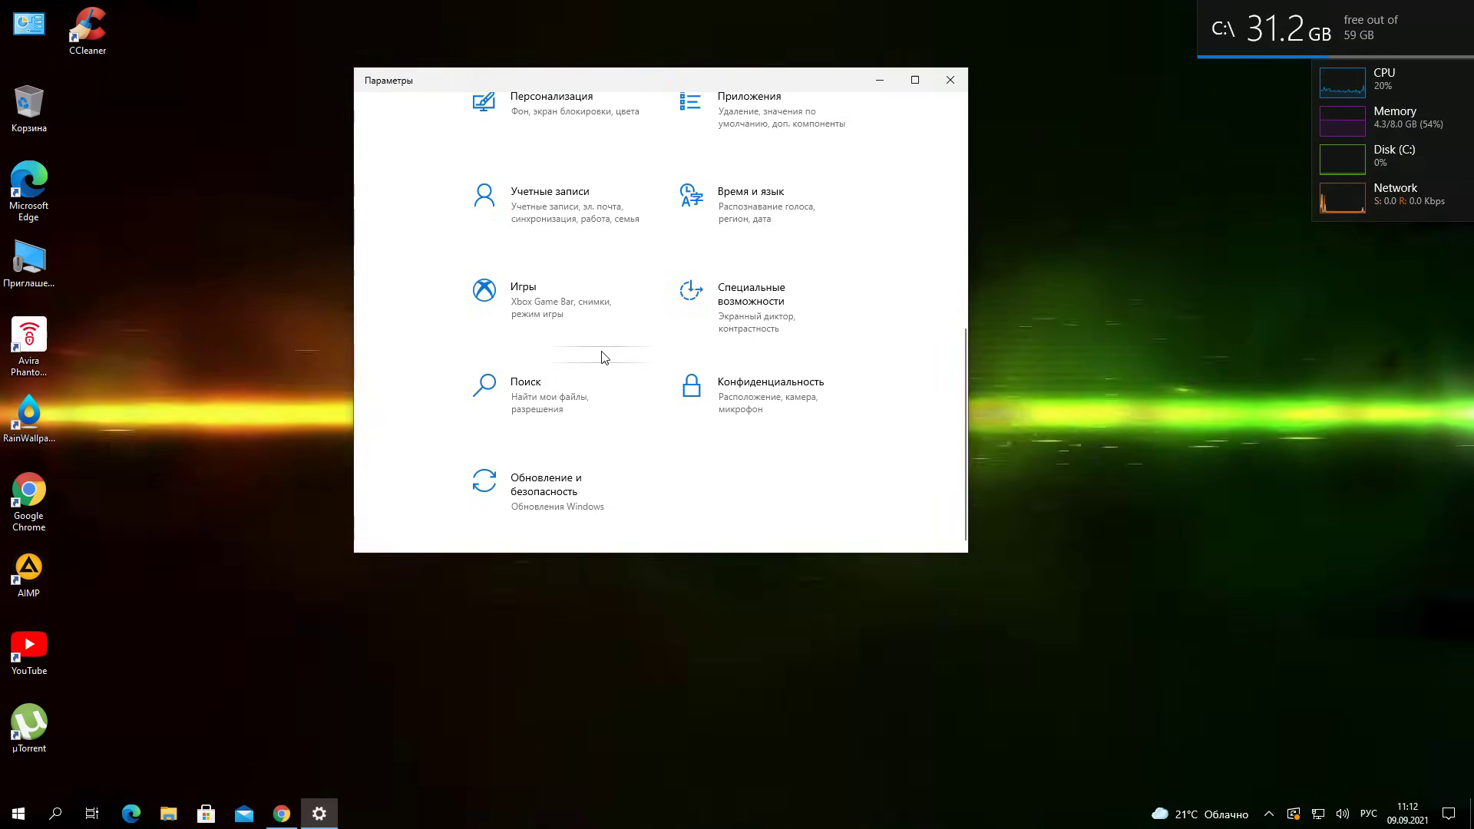
left_click(535, 491)
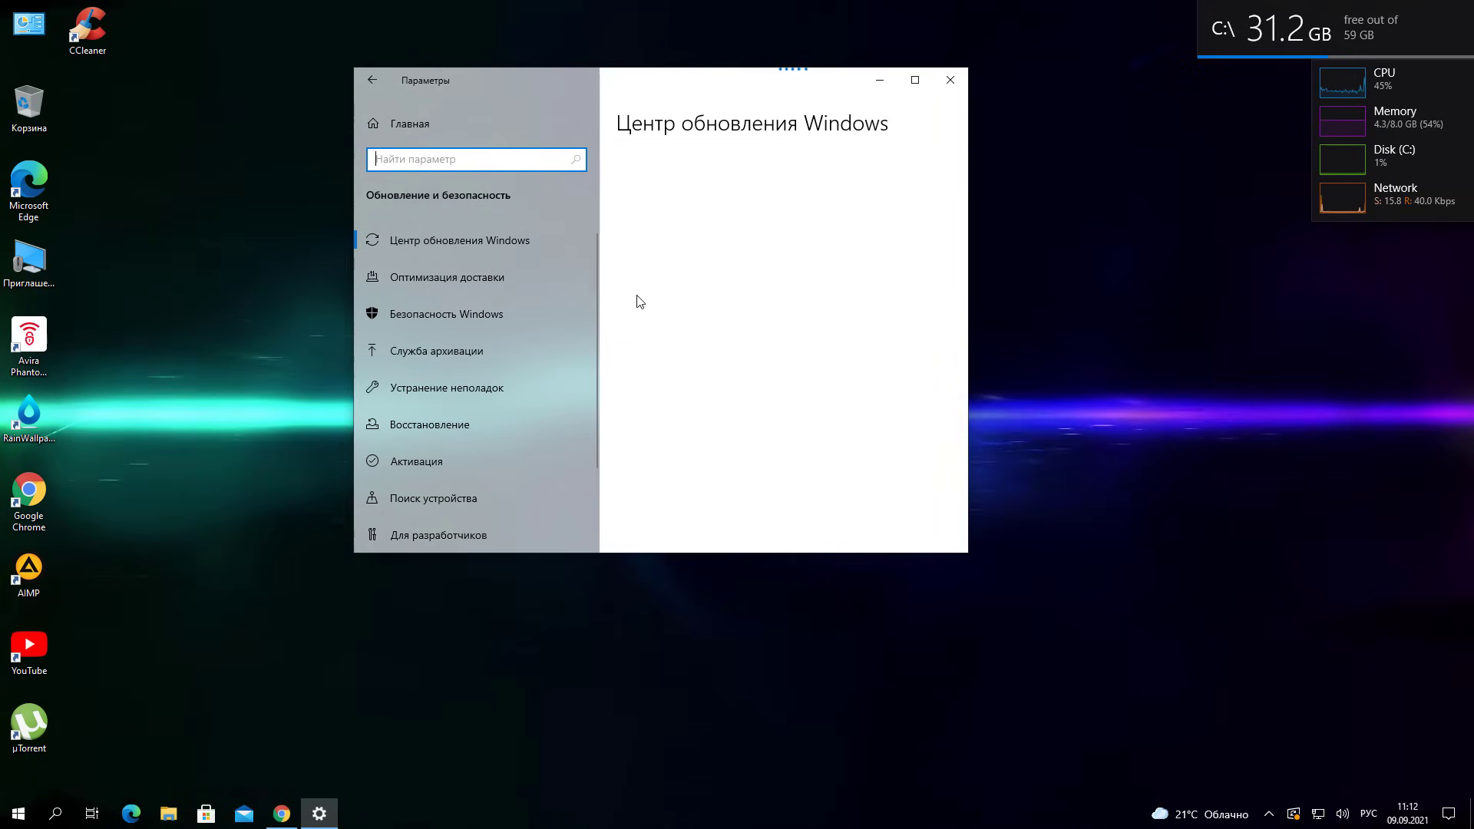
scroll(695, 269, "down", 3)
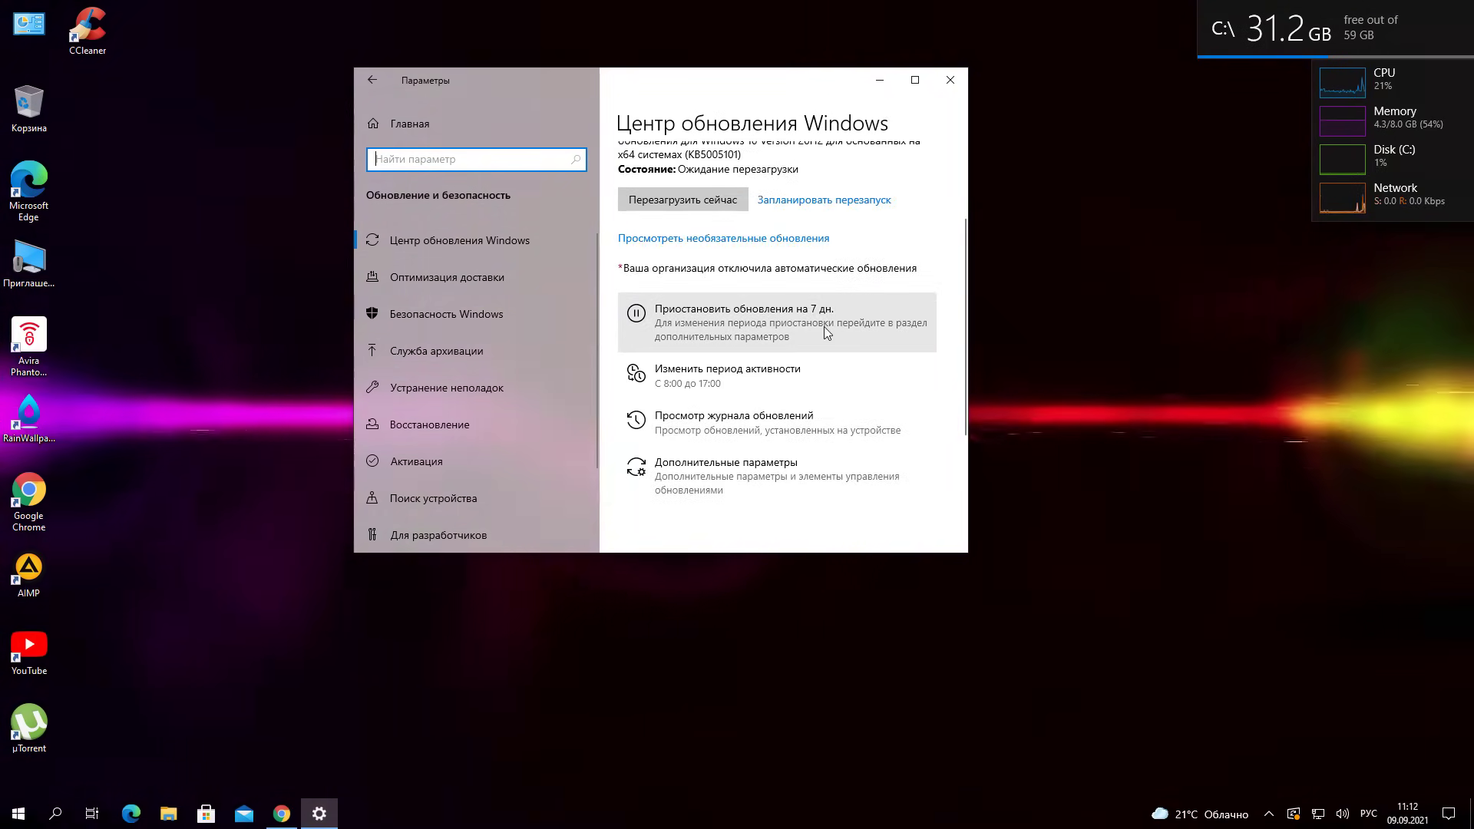
scroll(850, 402, "up", 3)
scroll(850, 402, "up", 1)
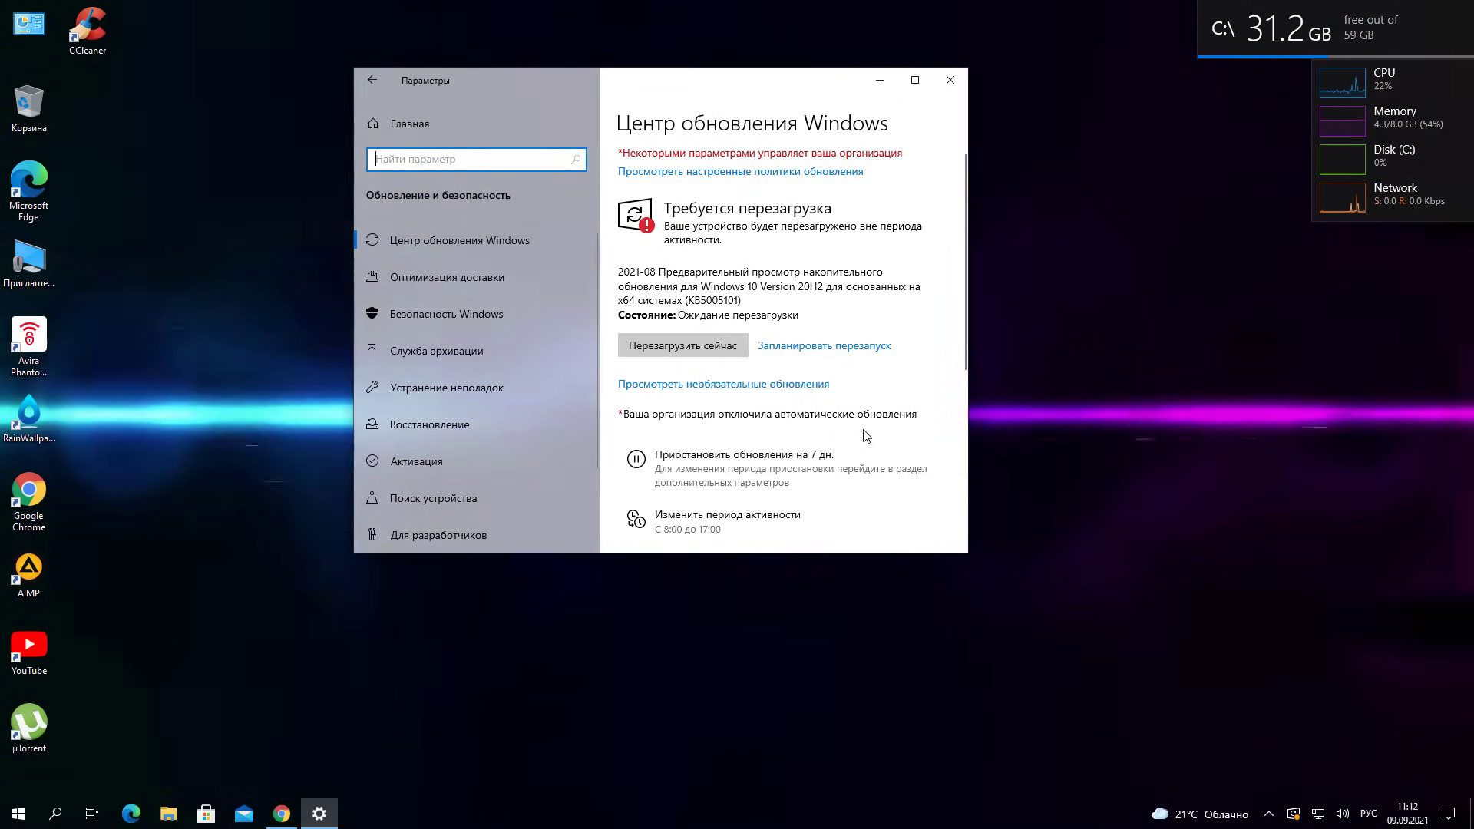
scroll(868, 437, "down", 1)
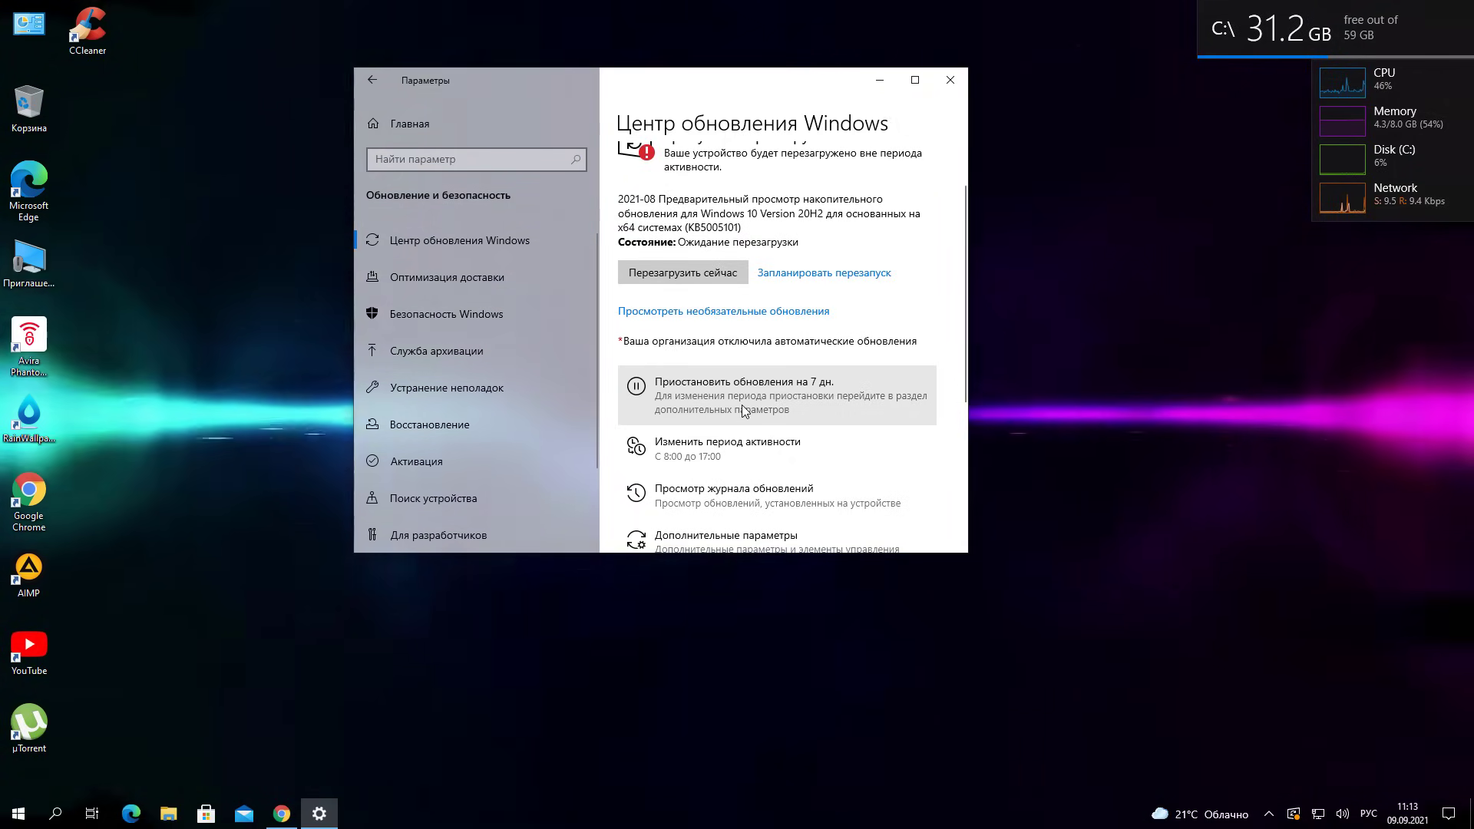
left_click(743, 411)
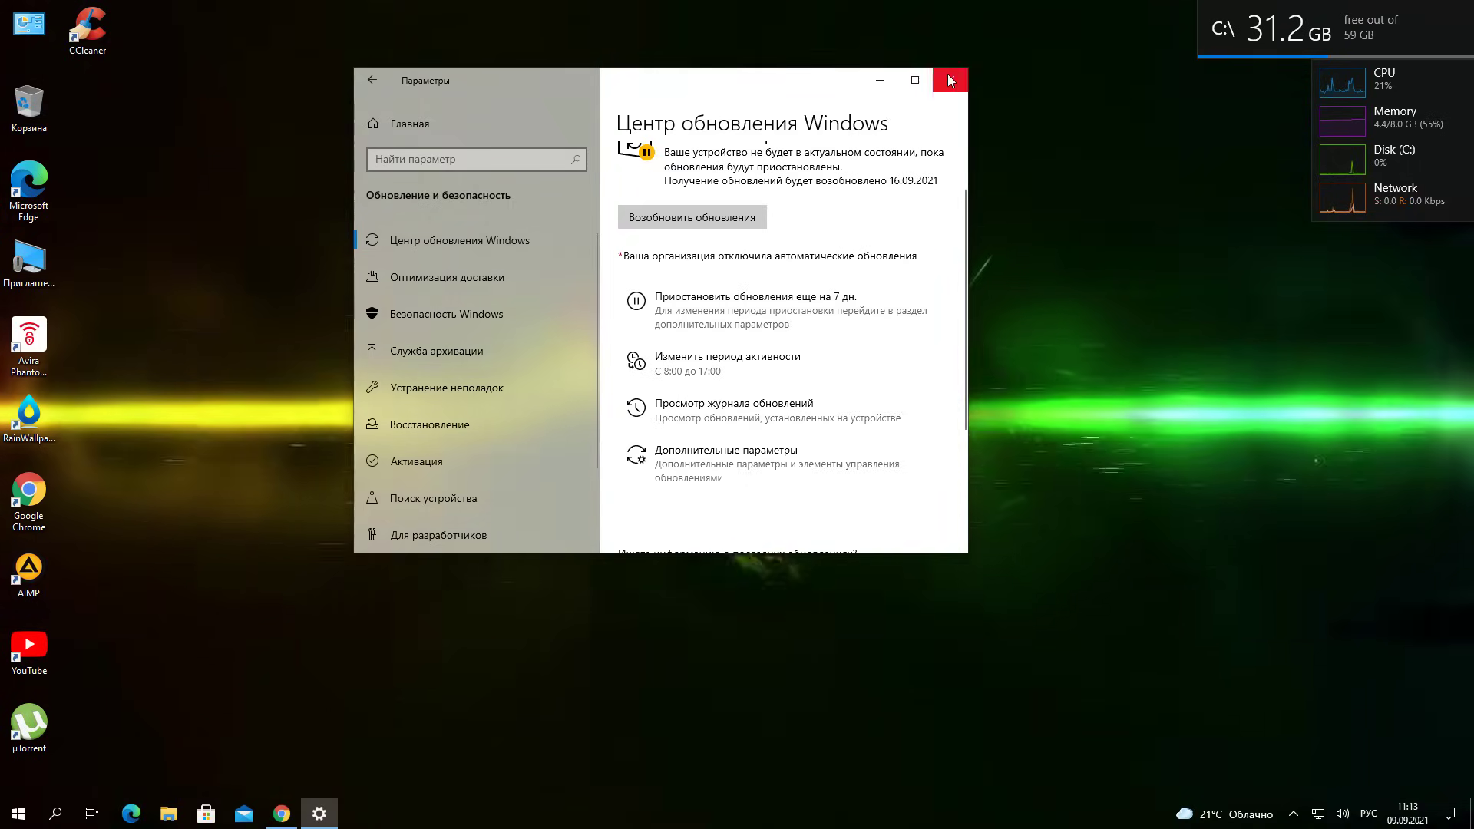
left_click(949, 79)
Open the Исключения list from the virus and threat protection settings in Windows Security
left_click(1294, 817)
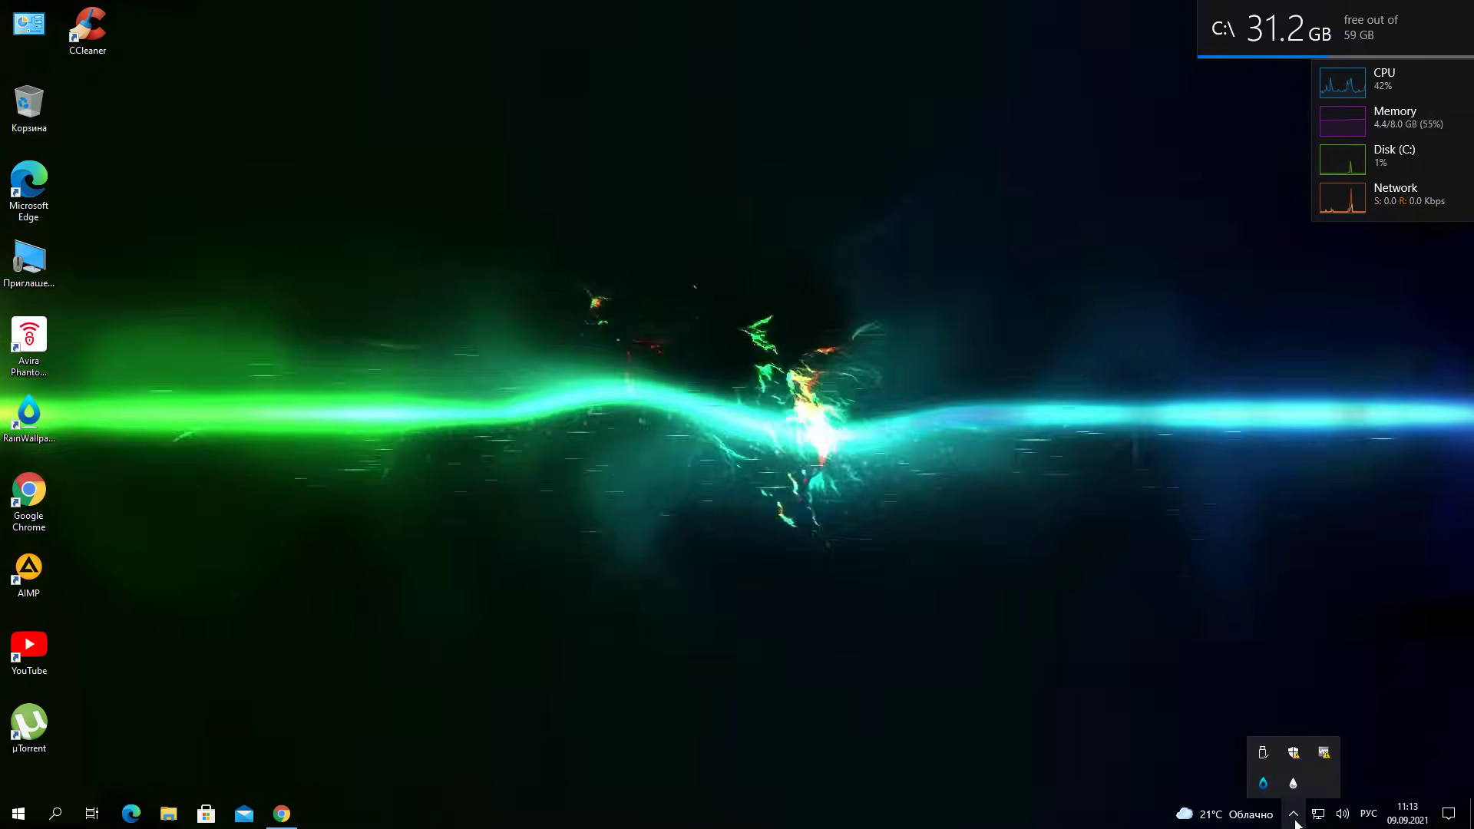
left_click(1293, 752)
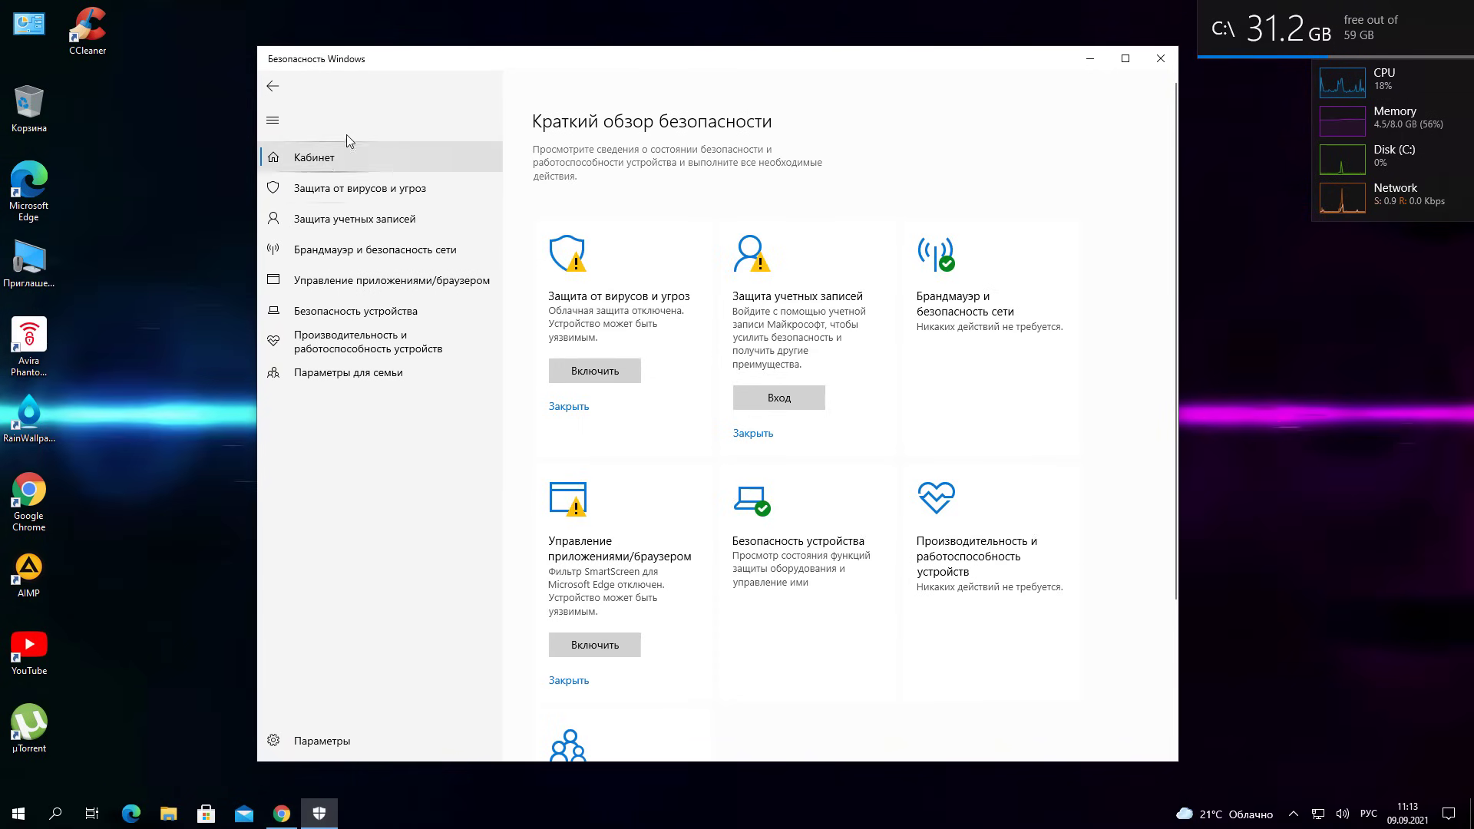
left_click(604, 306)
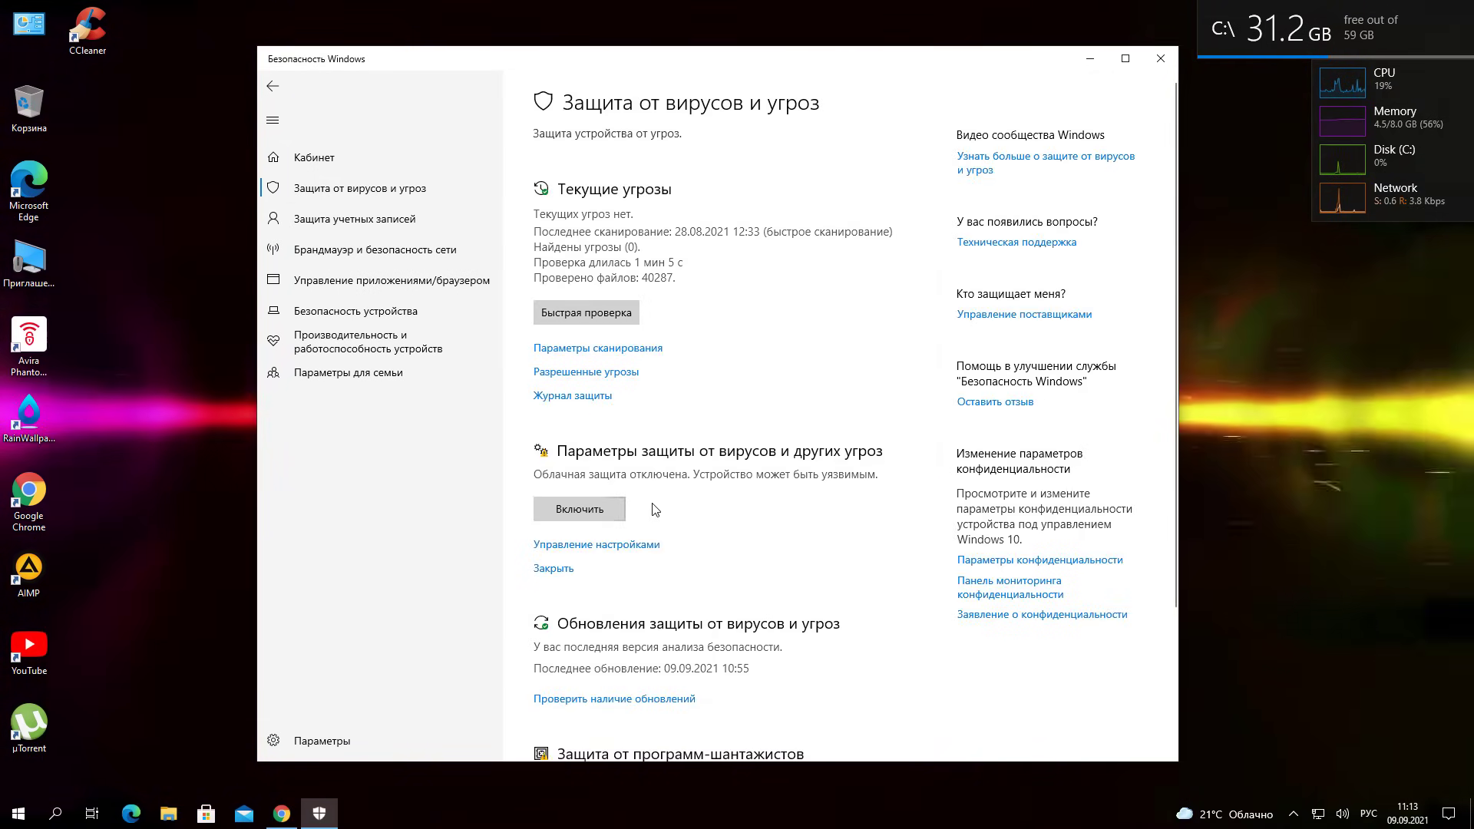
left_click(587, 546)
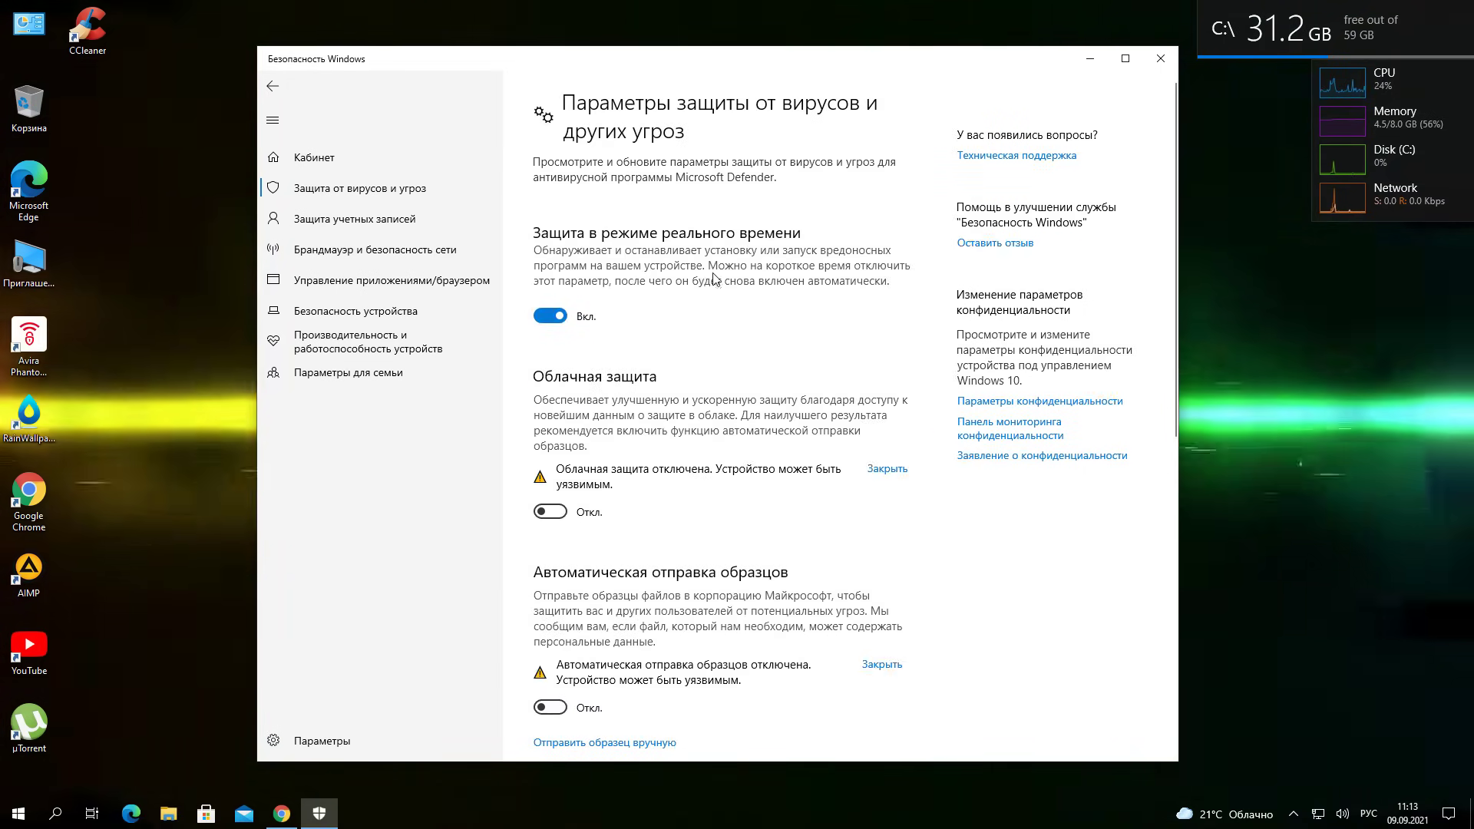
scroll(713, 278, "down", 6)
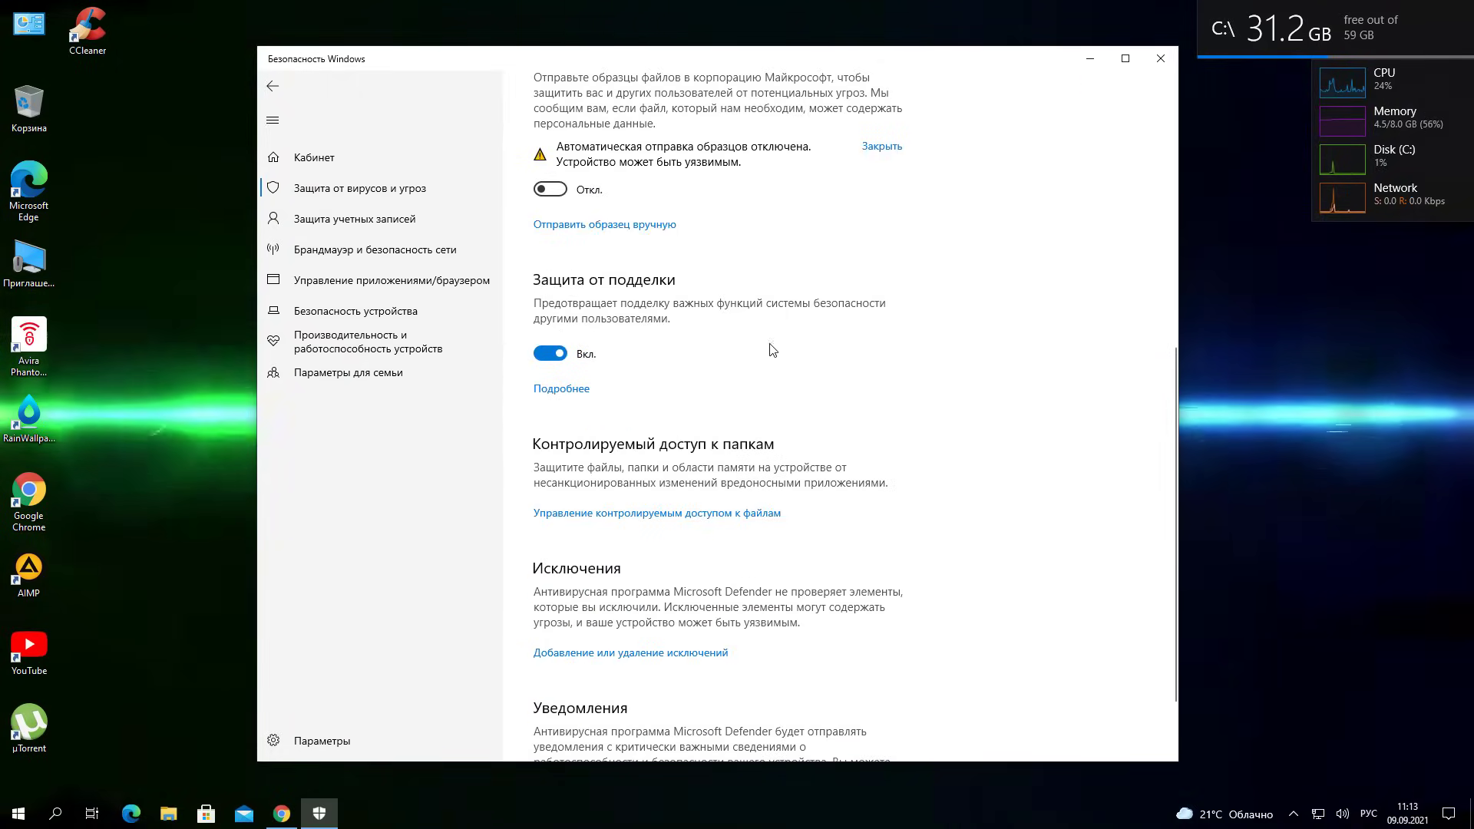
scroll(772, 350, "down", 1)
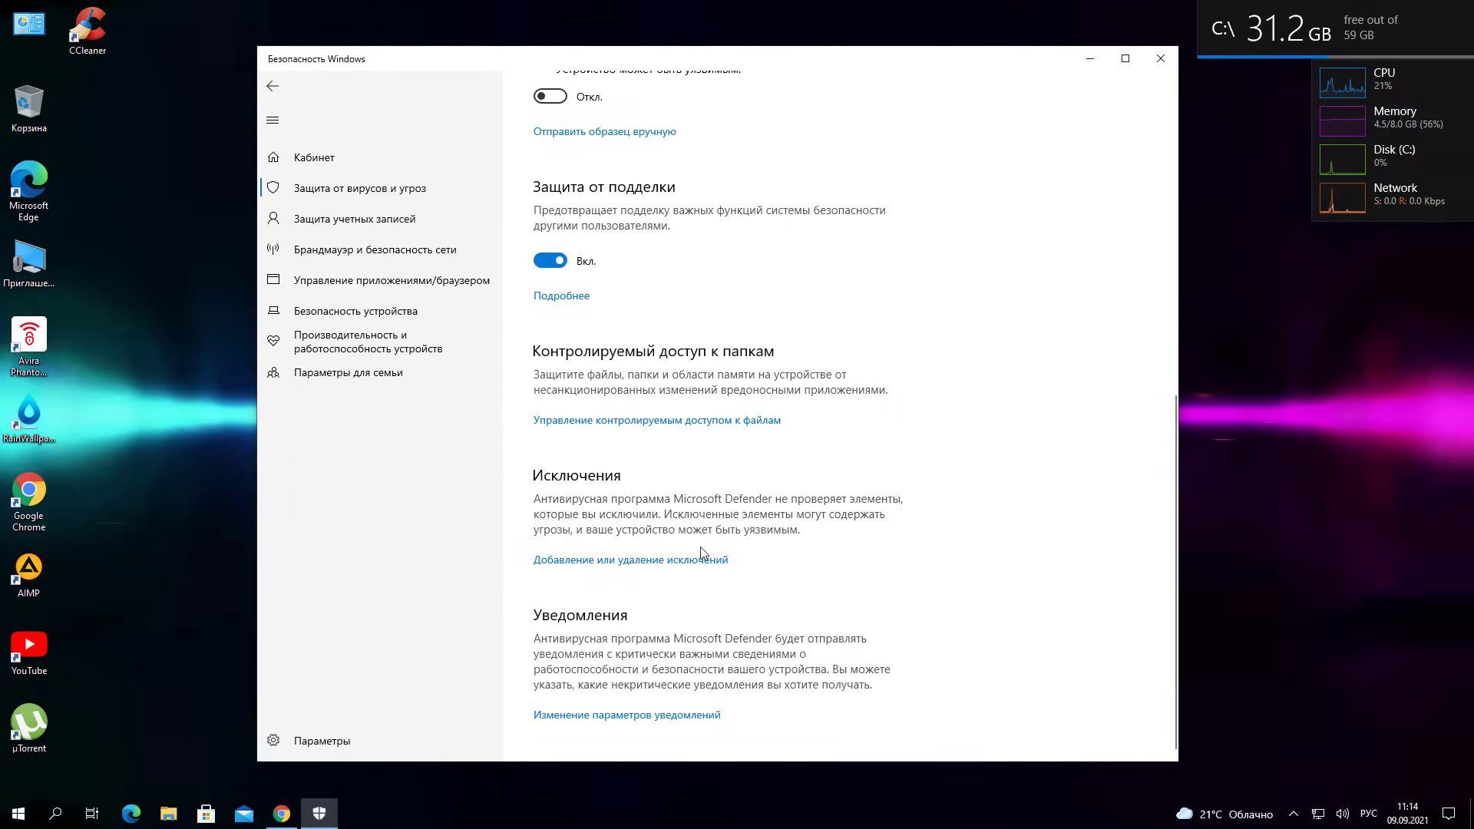
left_click(578, 561)
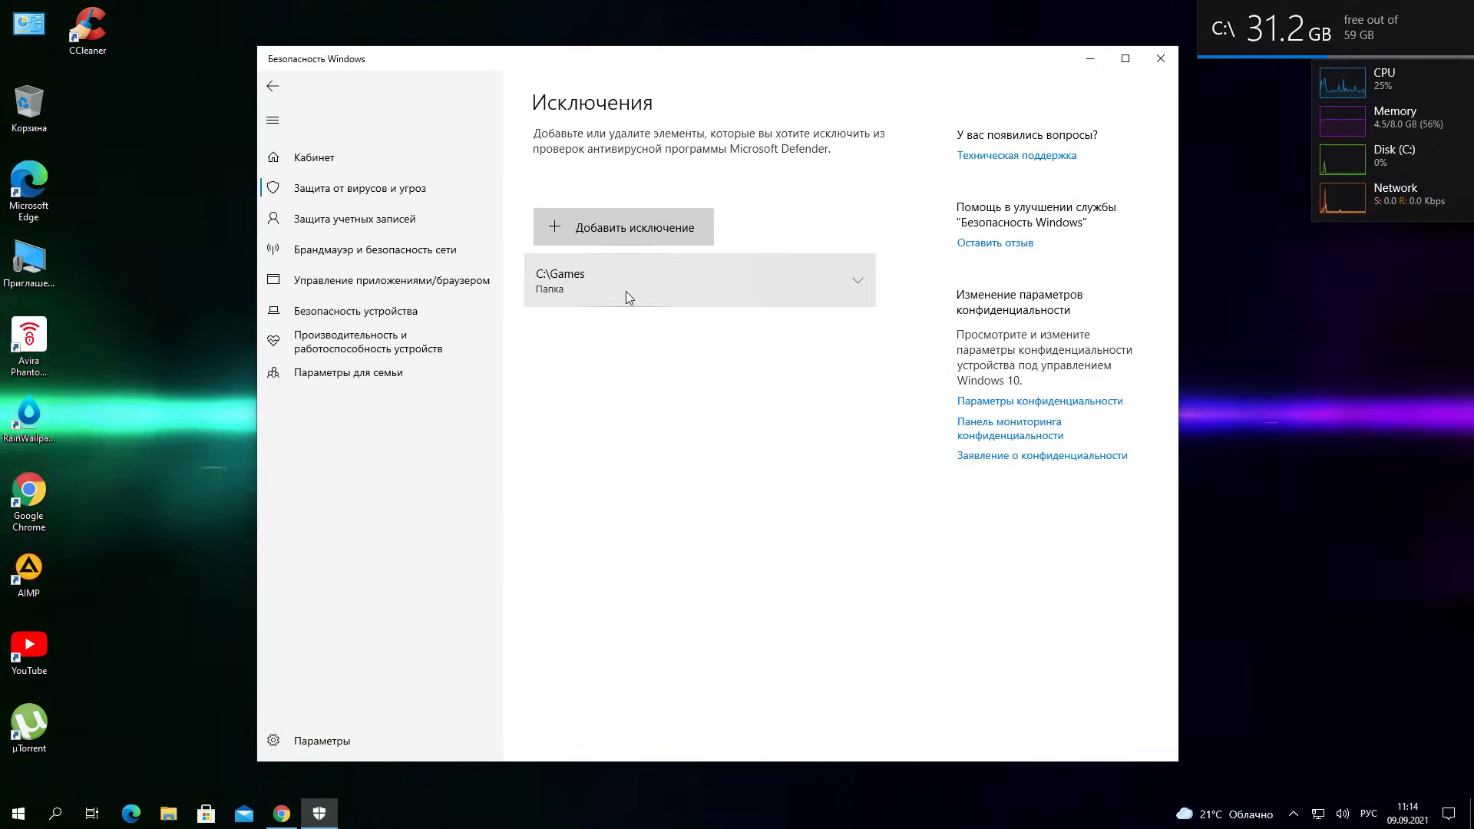
left_click(606, 238)
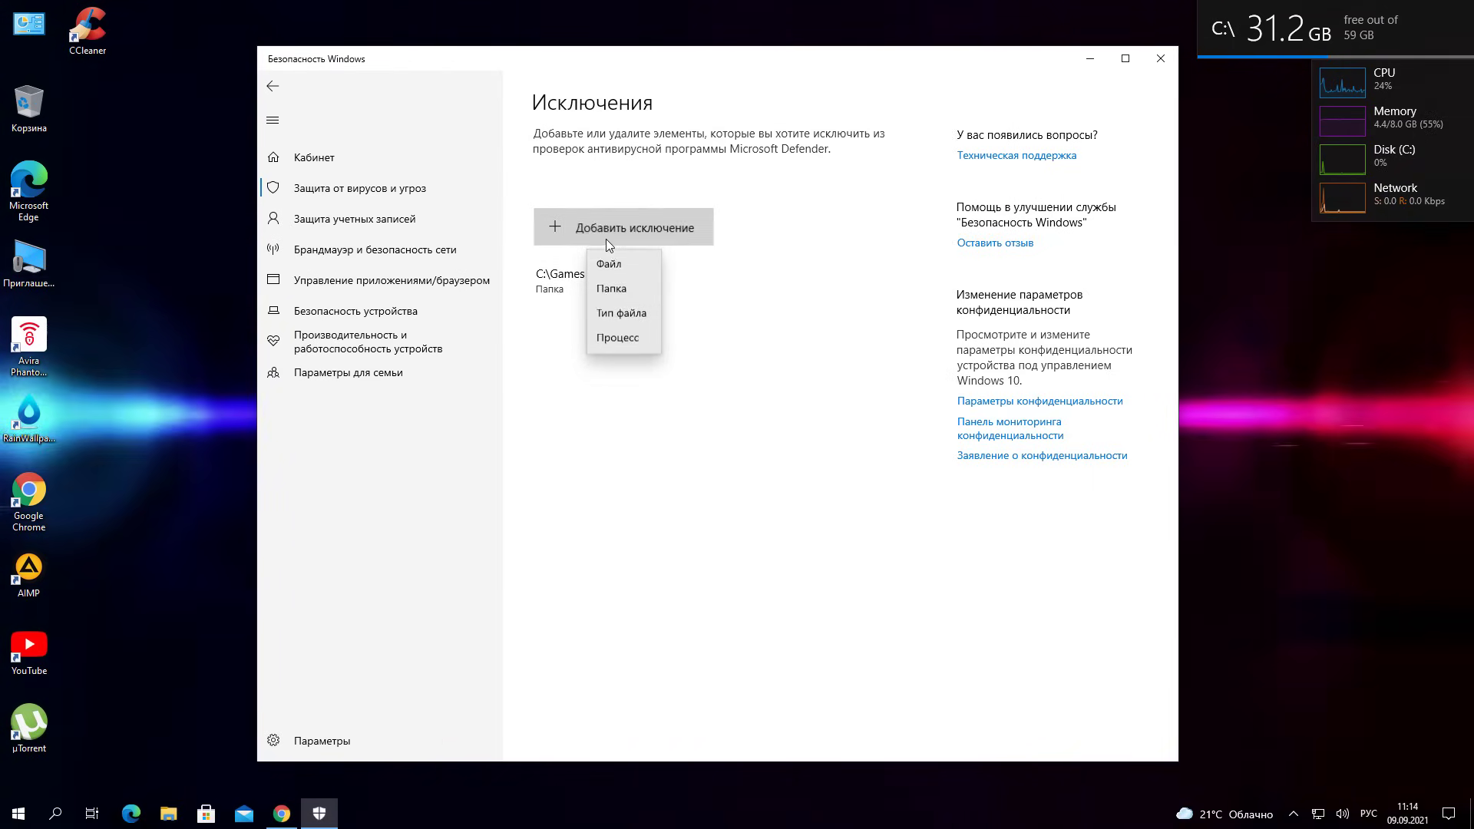
left_click(619, 290)
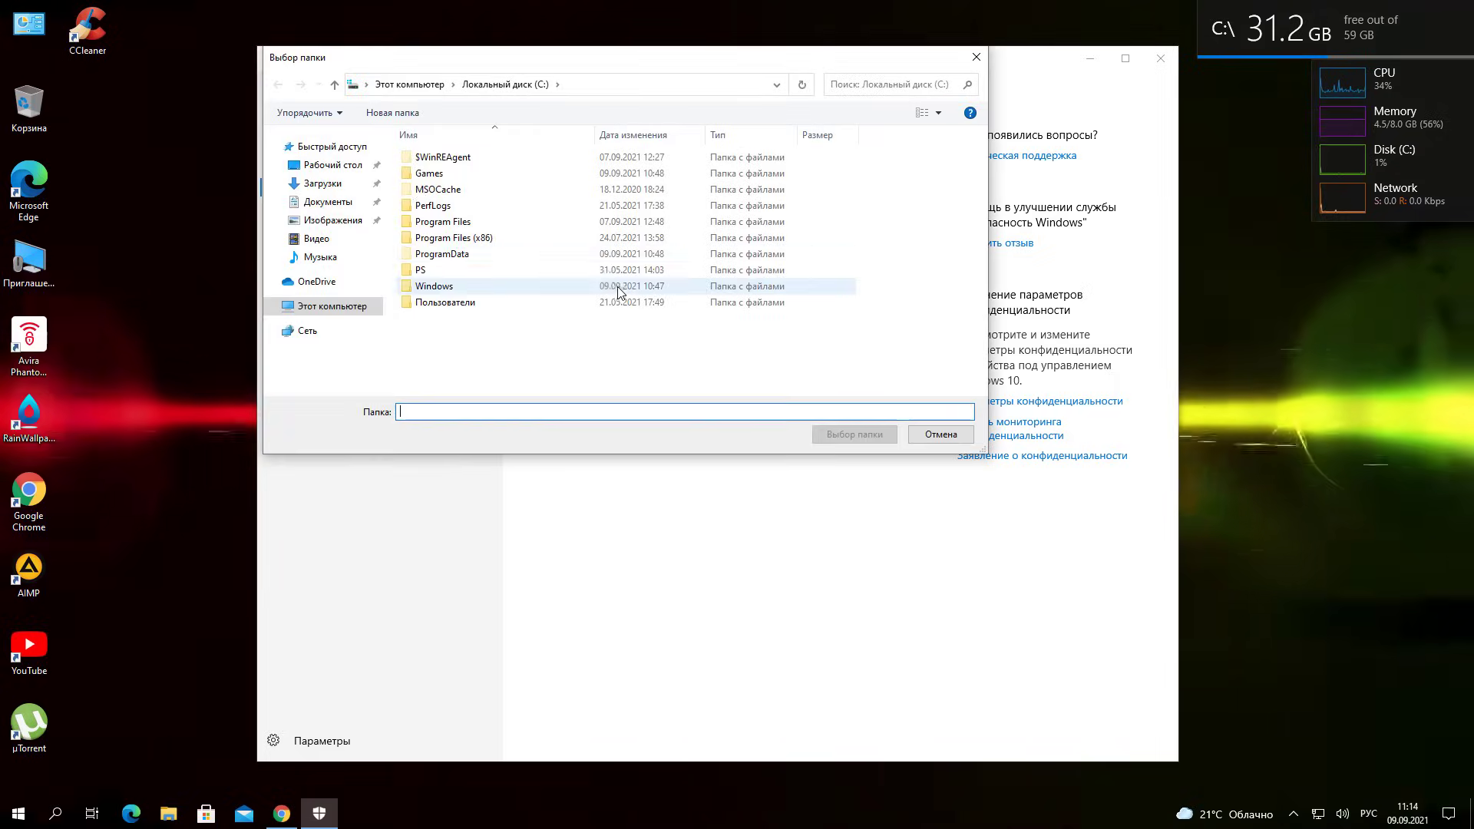
left_click(320, 315)
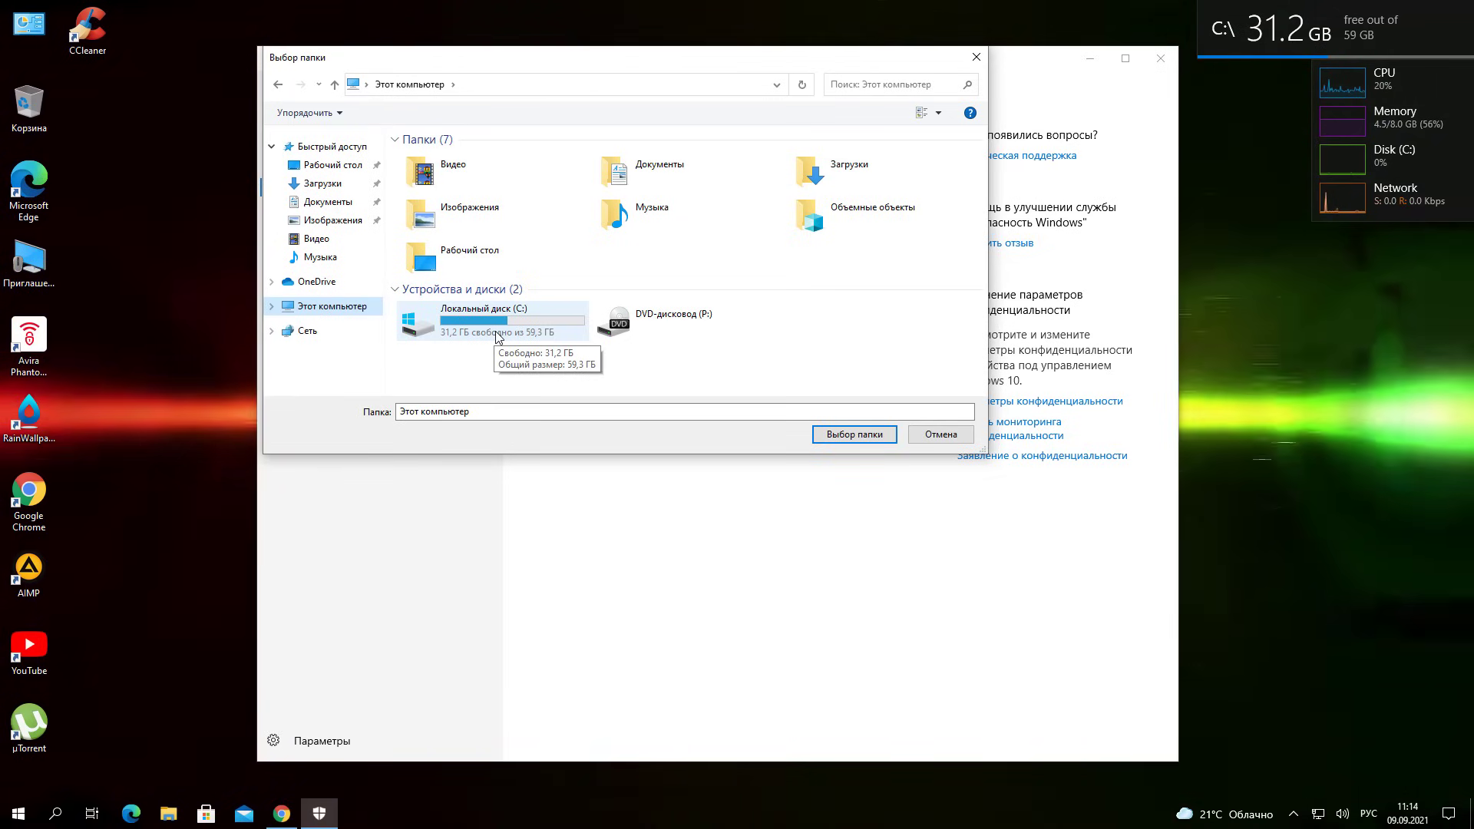
left_click(950, 434)
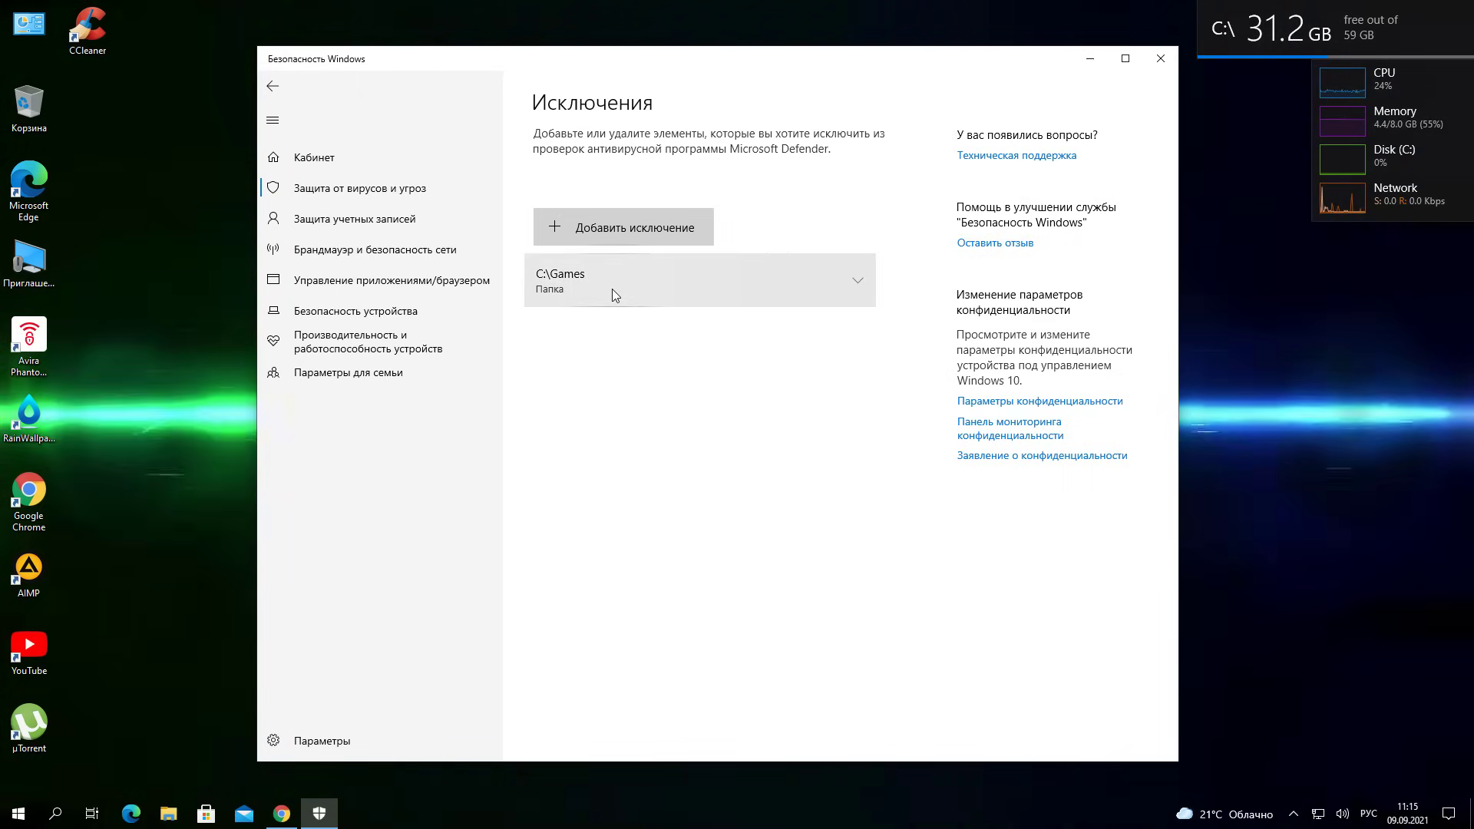
Close Windows Security, search for "пане" to find Control Panel, and open its Электропитание page
left_click(1159, 61)
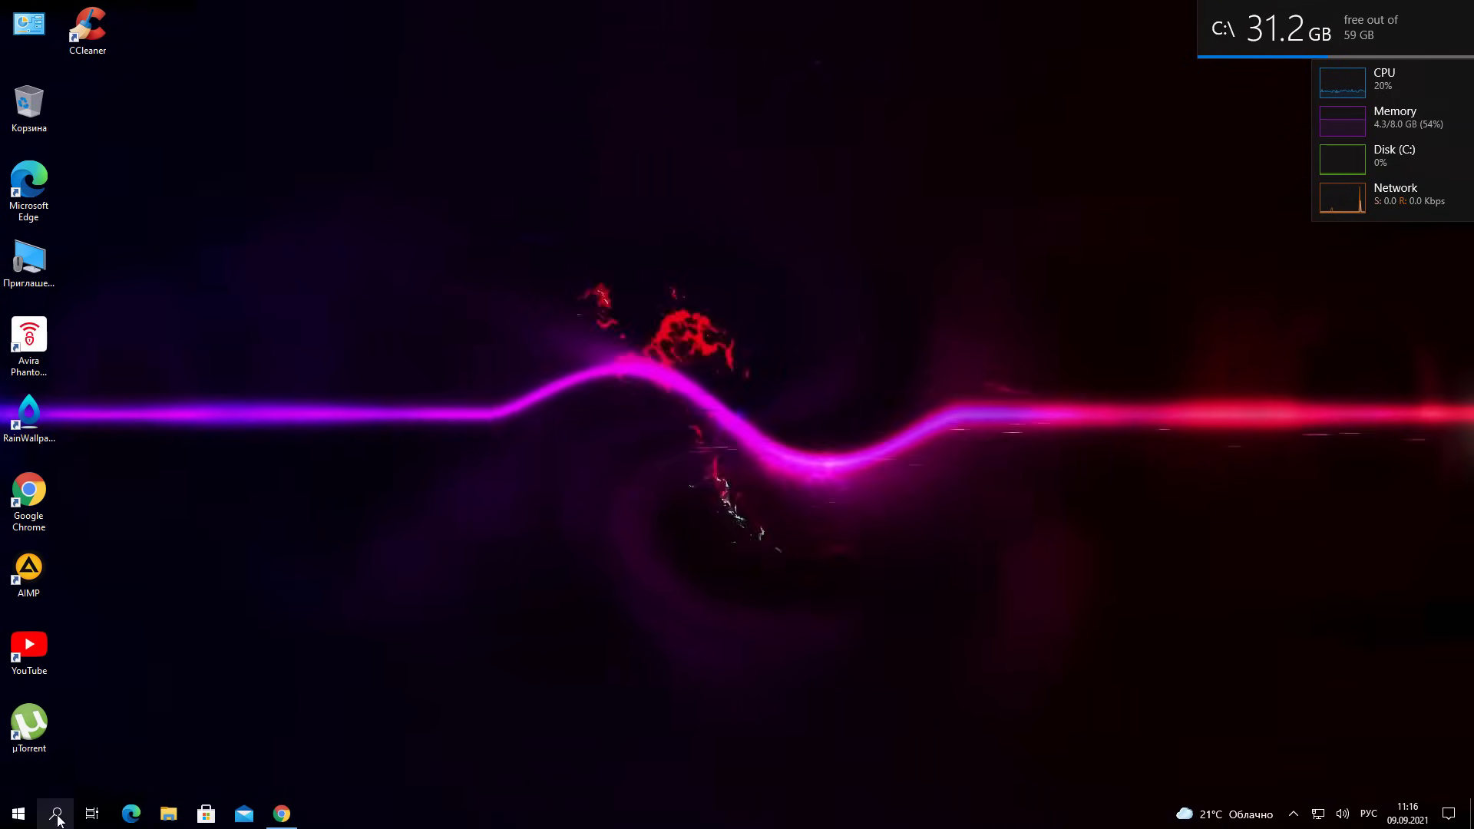
left_click(55, 813)
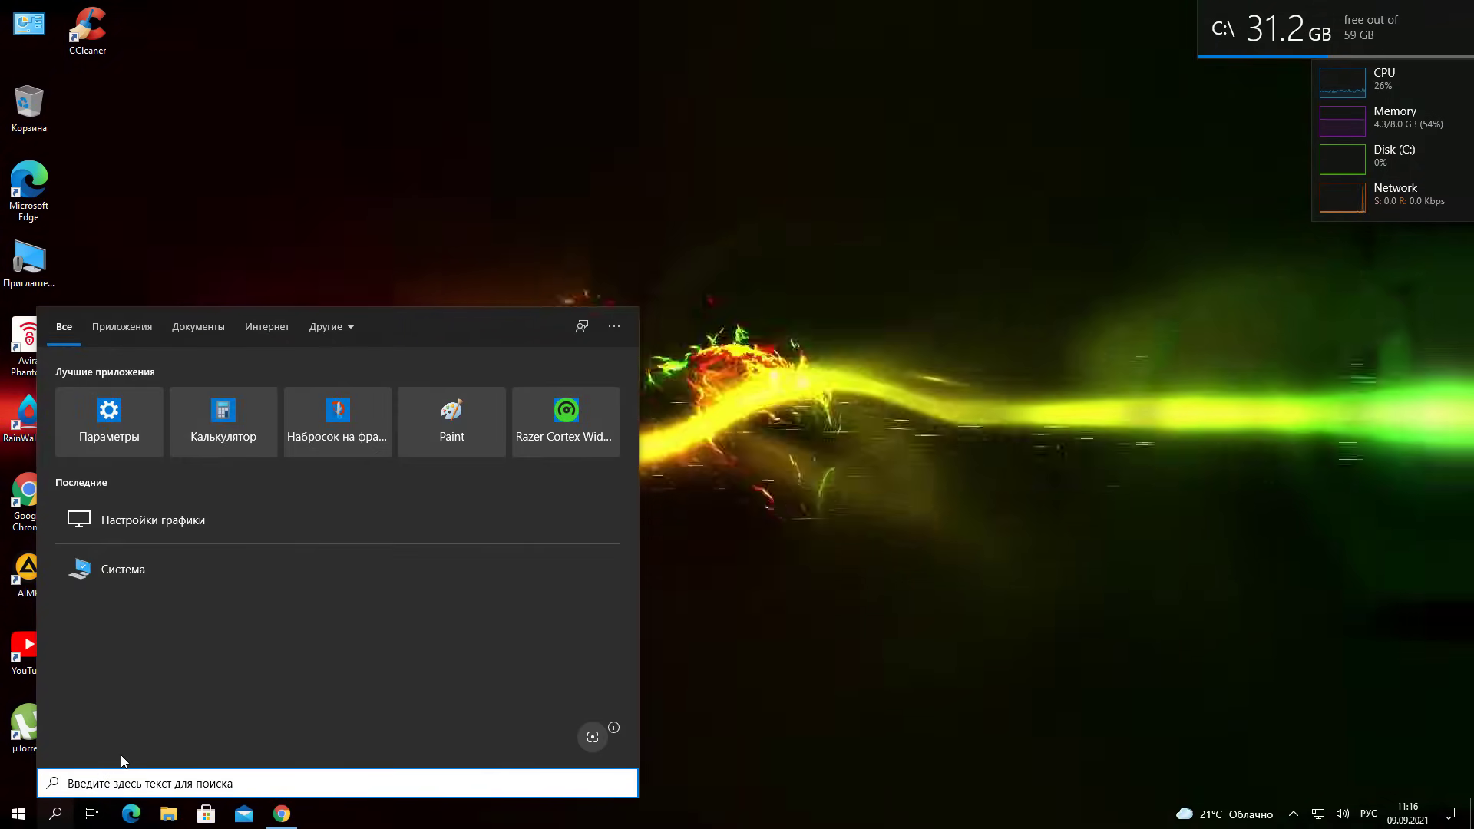
type("пане")
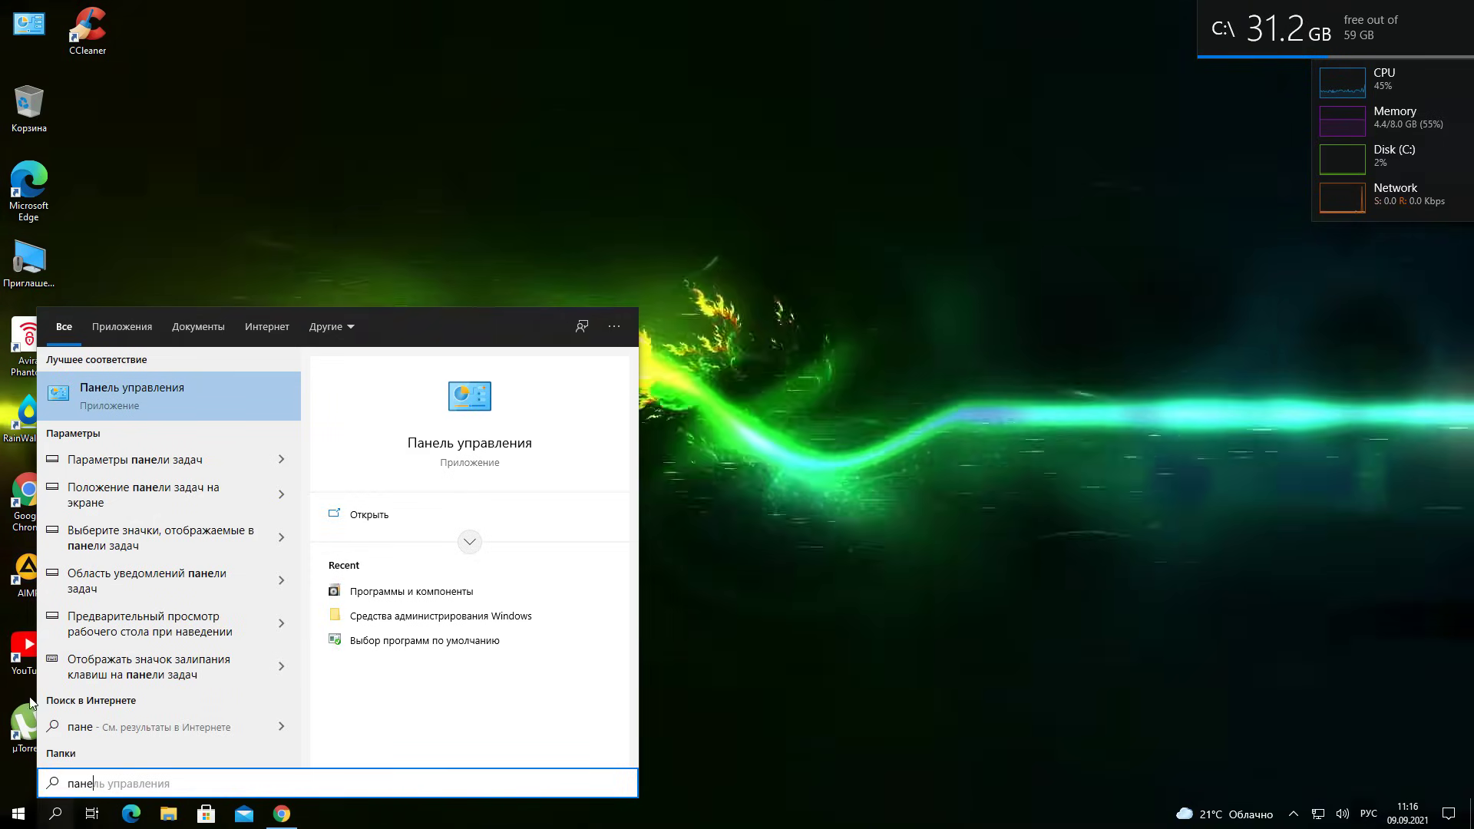
left_click(110, 409)
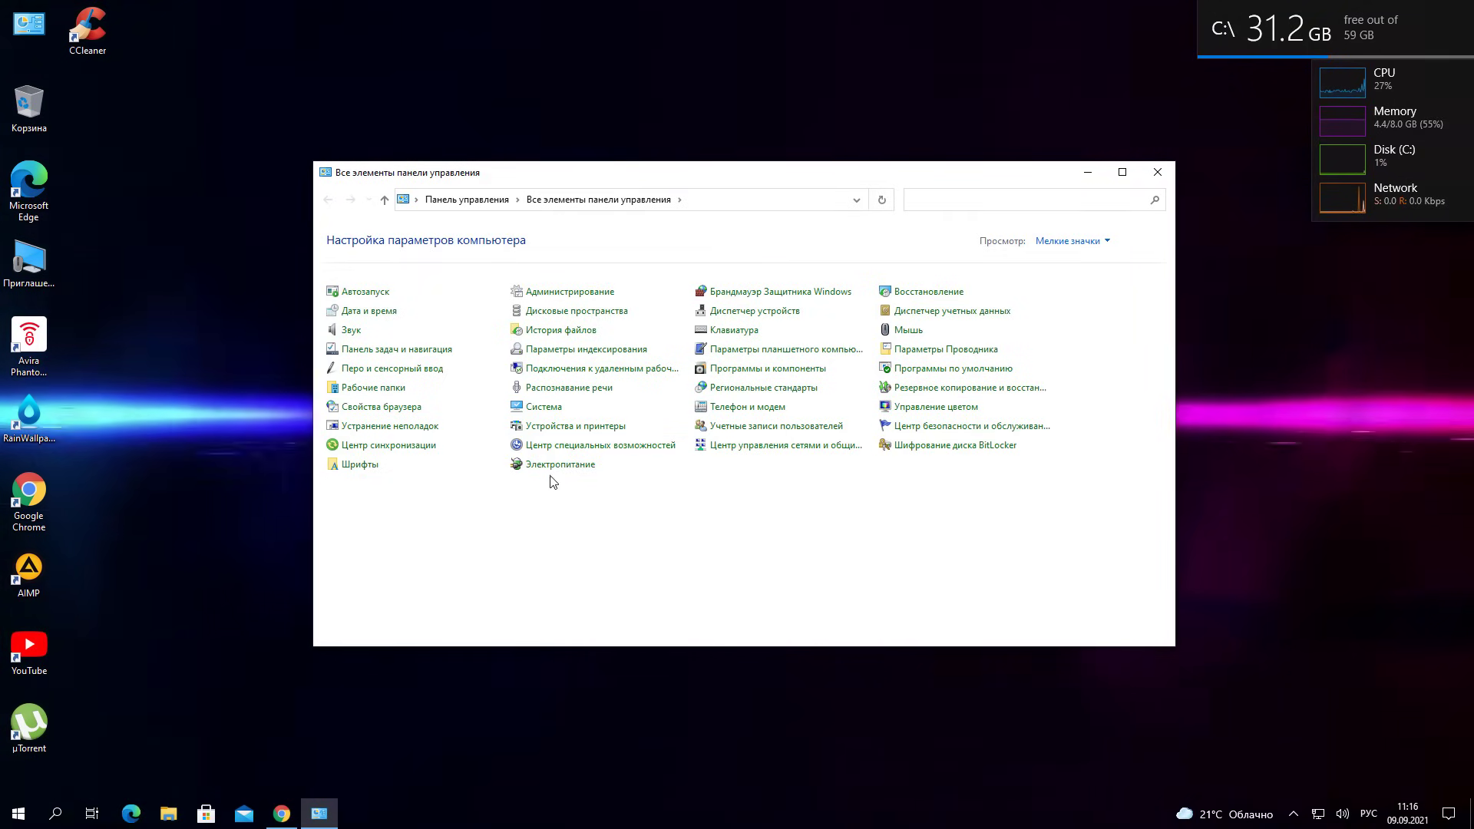
left_click(541, 466)
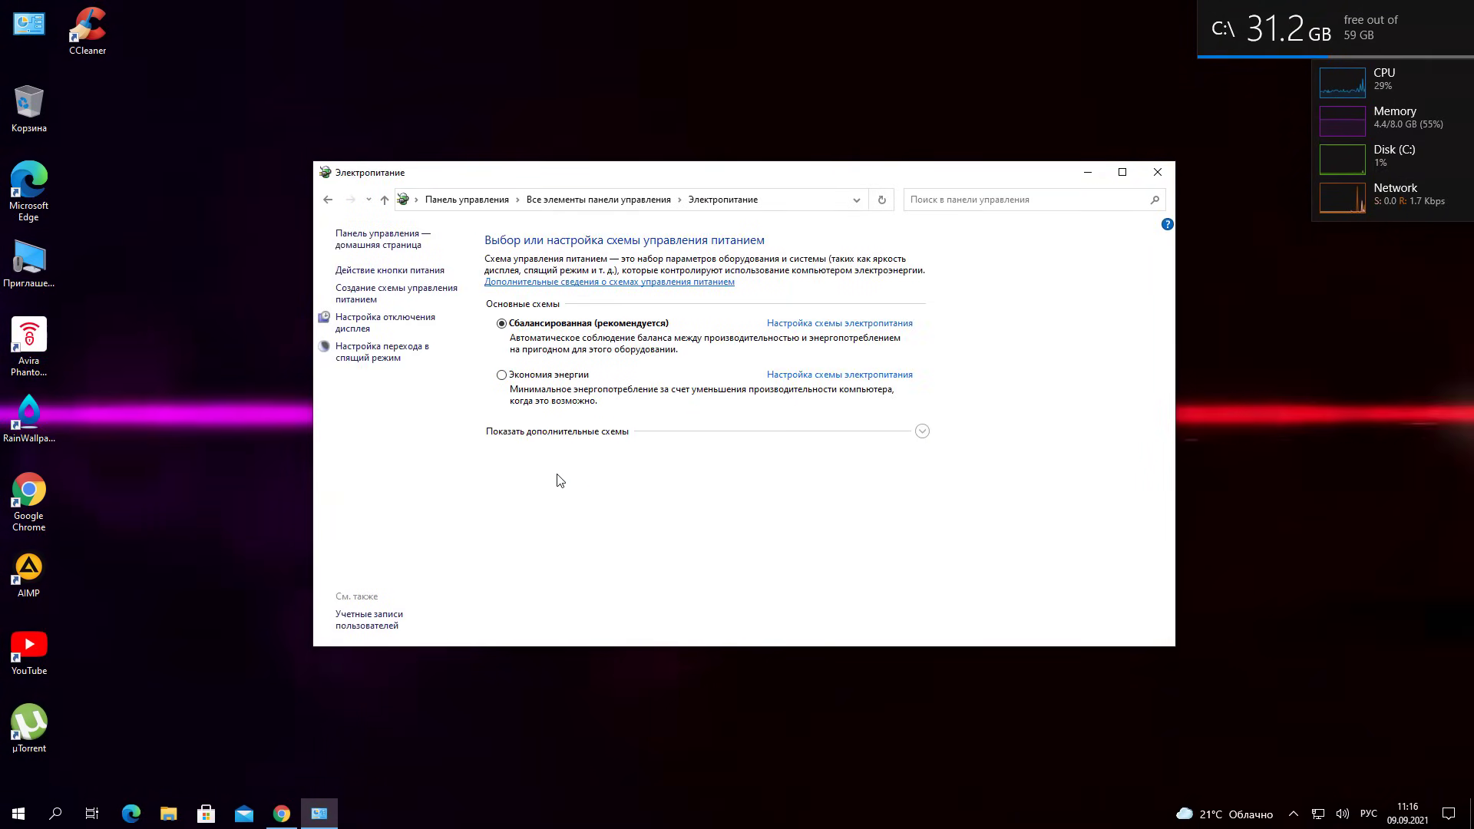
Show the additional power schemes in Электропитание, and look through the YouTube channel's videos in Chrome before minimizing the browser
left_click(554, 432)
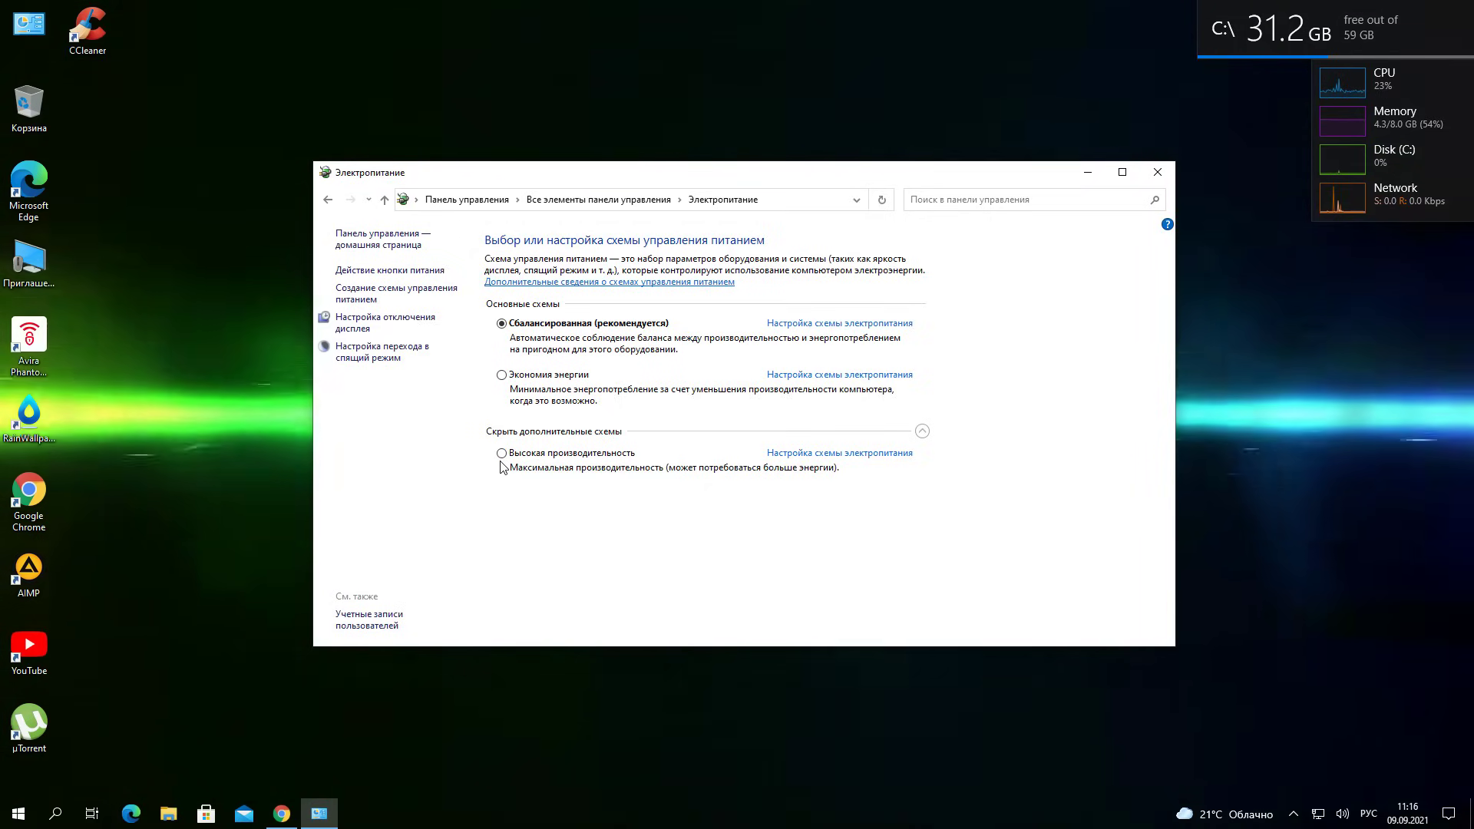
left_click(281, 813)
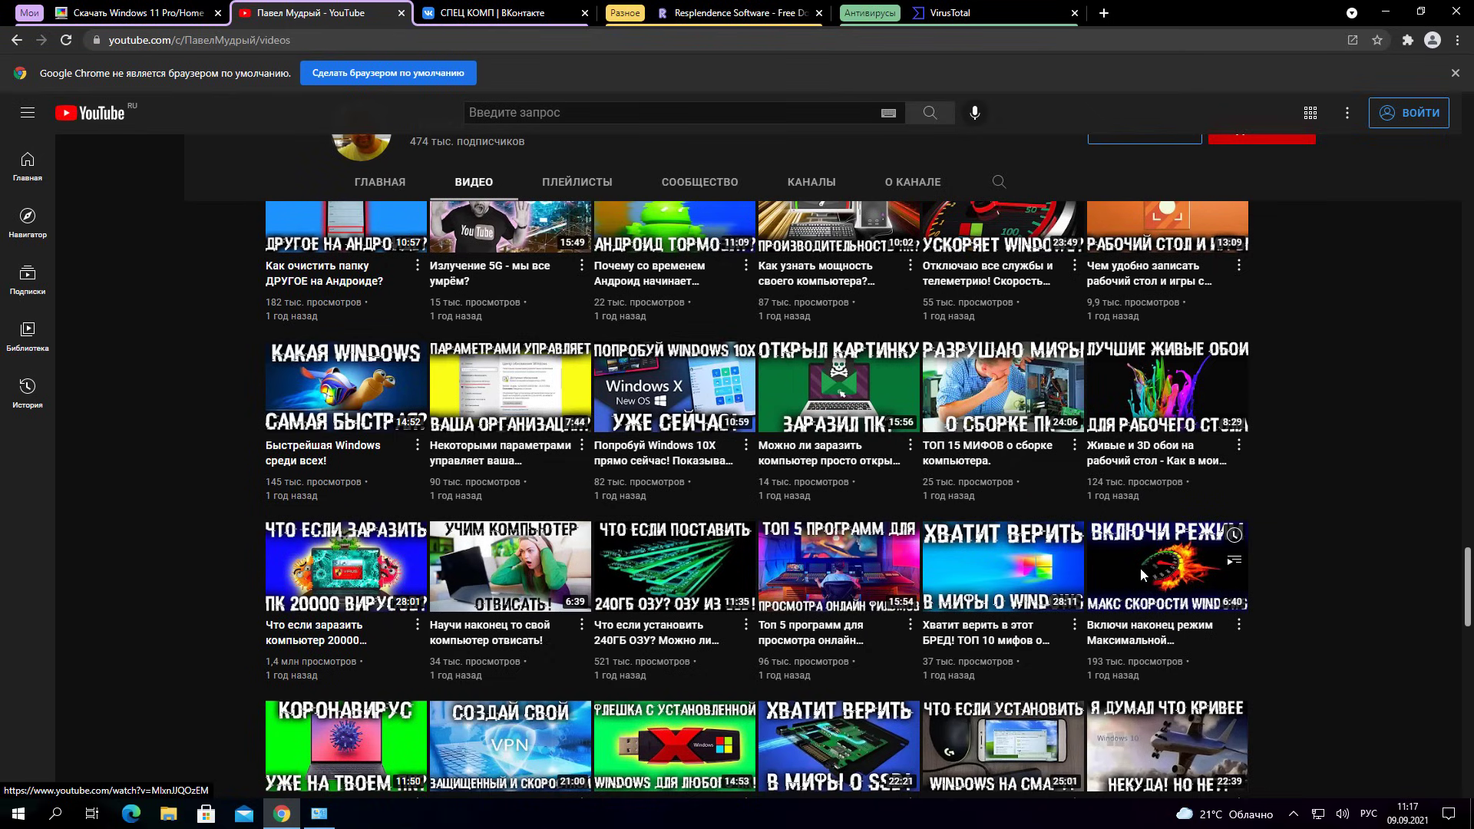
left_click(1386, 13)
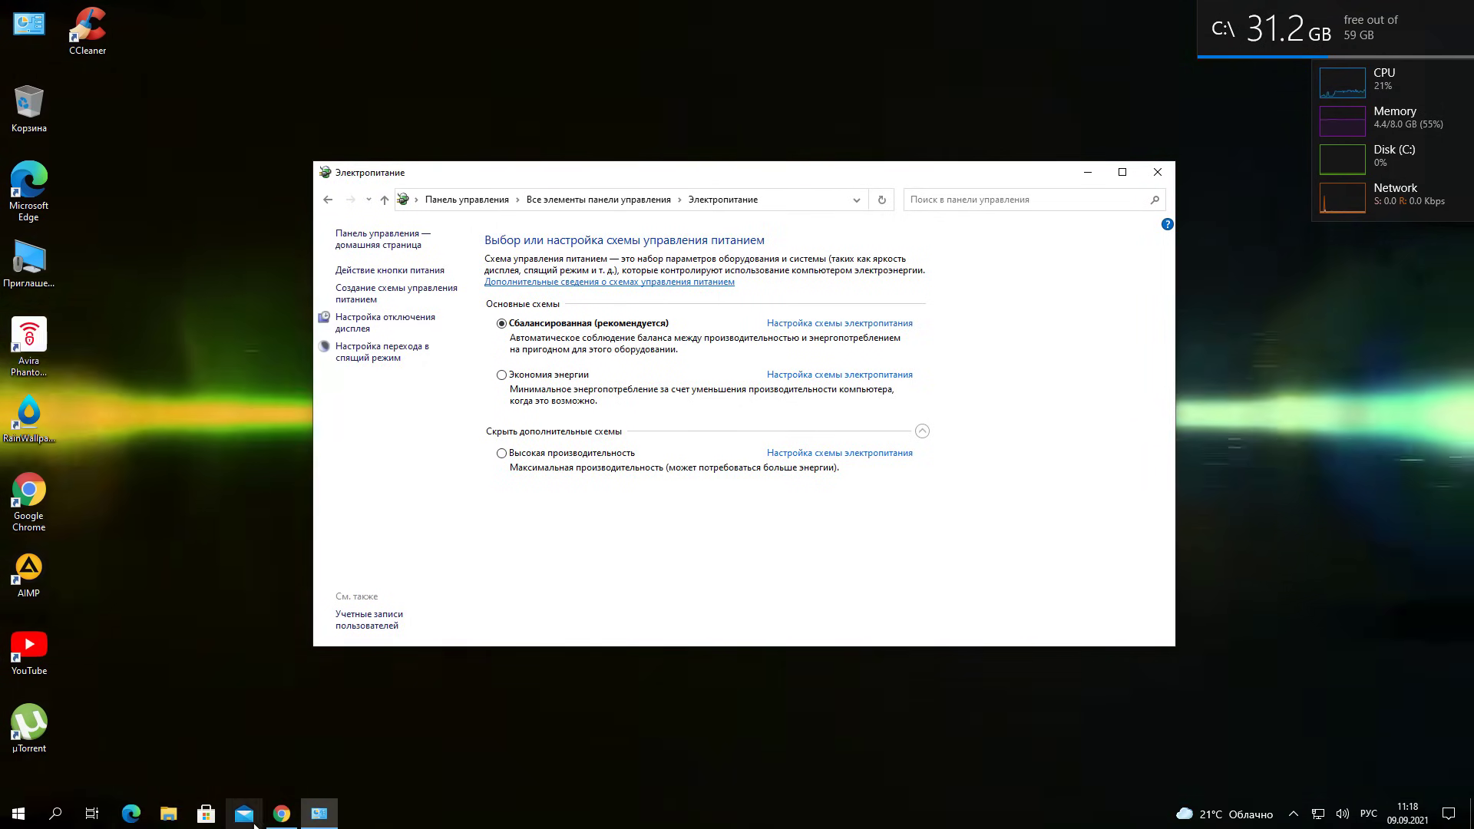
Switch to Chrome, search ВКонтакте for "Спец комп" and open the СПЕЦ КОМП community
left_click(282, 813)
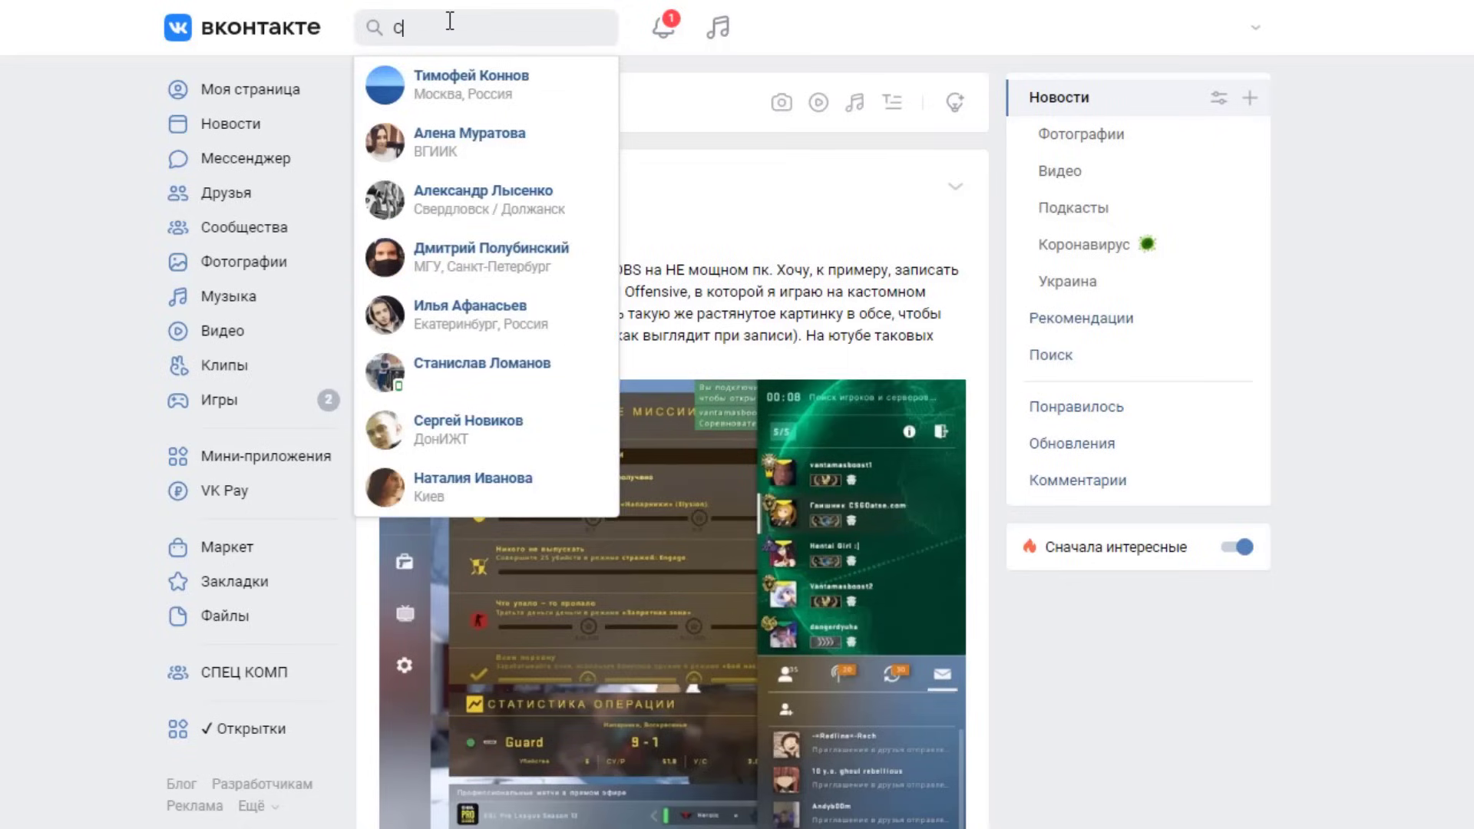
type("пец комп")
left_click(460, 185)
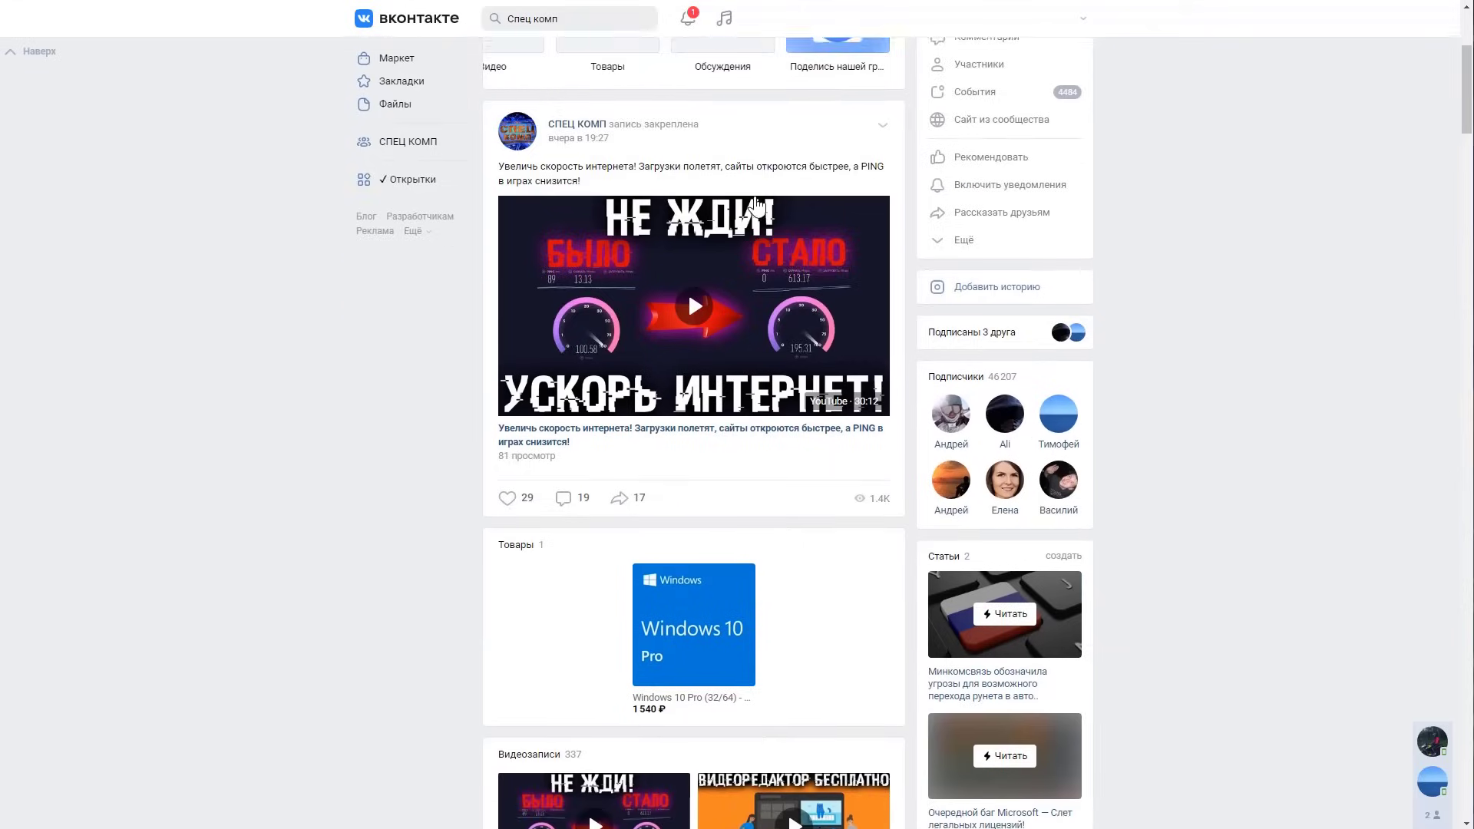
Open the Windows 10 Pro item in the community's Товары, read its full description and minimize the browser
scroll(692, 261, "down", 4)
left_click(691, 305)
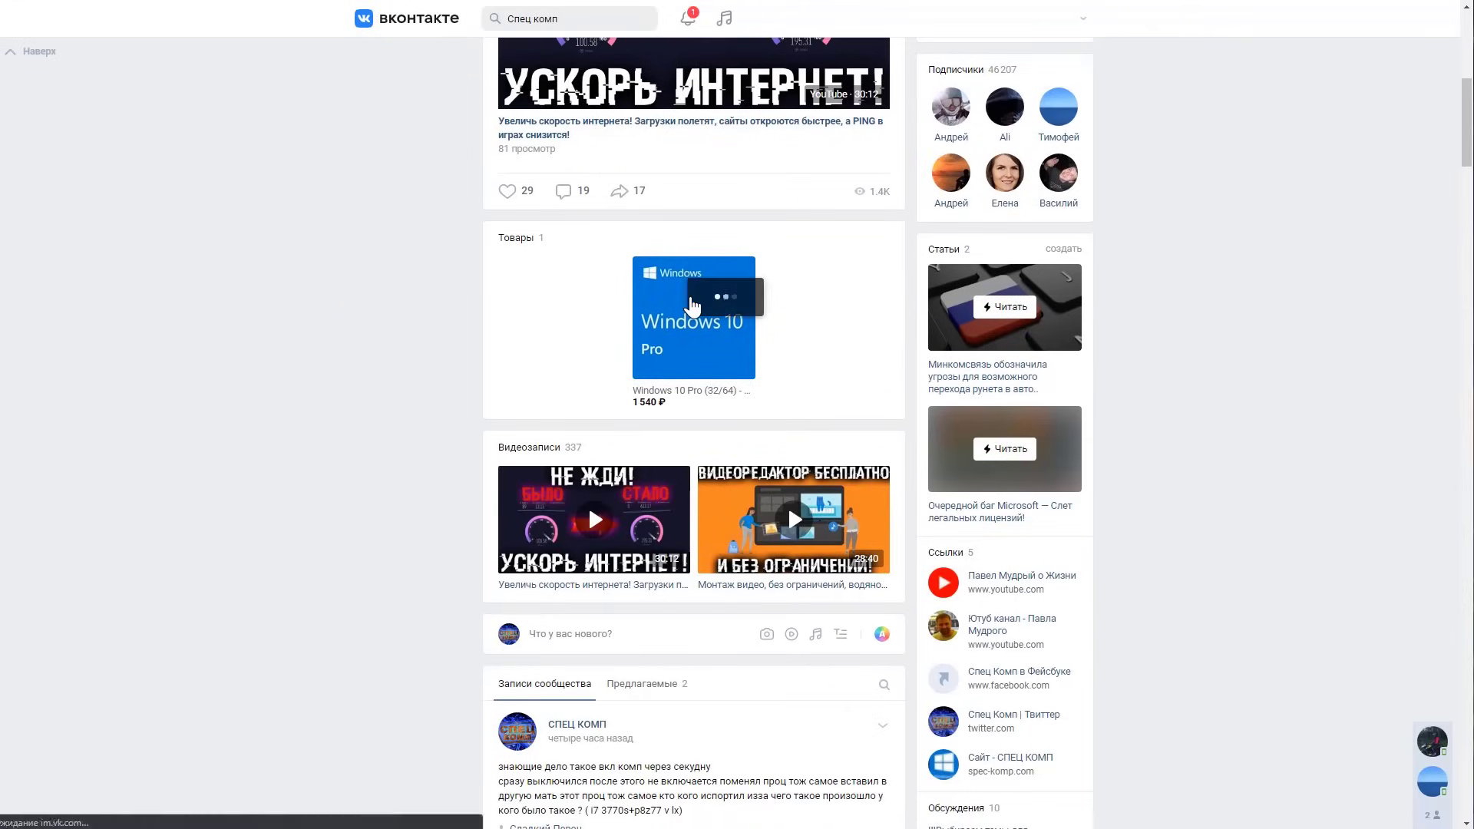
scroll(742, 464, "down", 1)
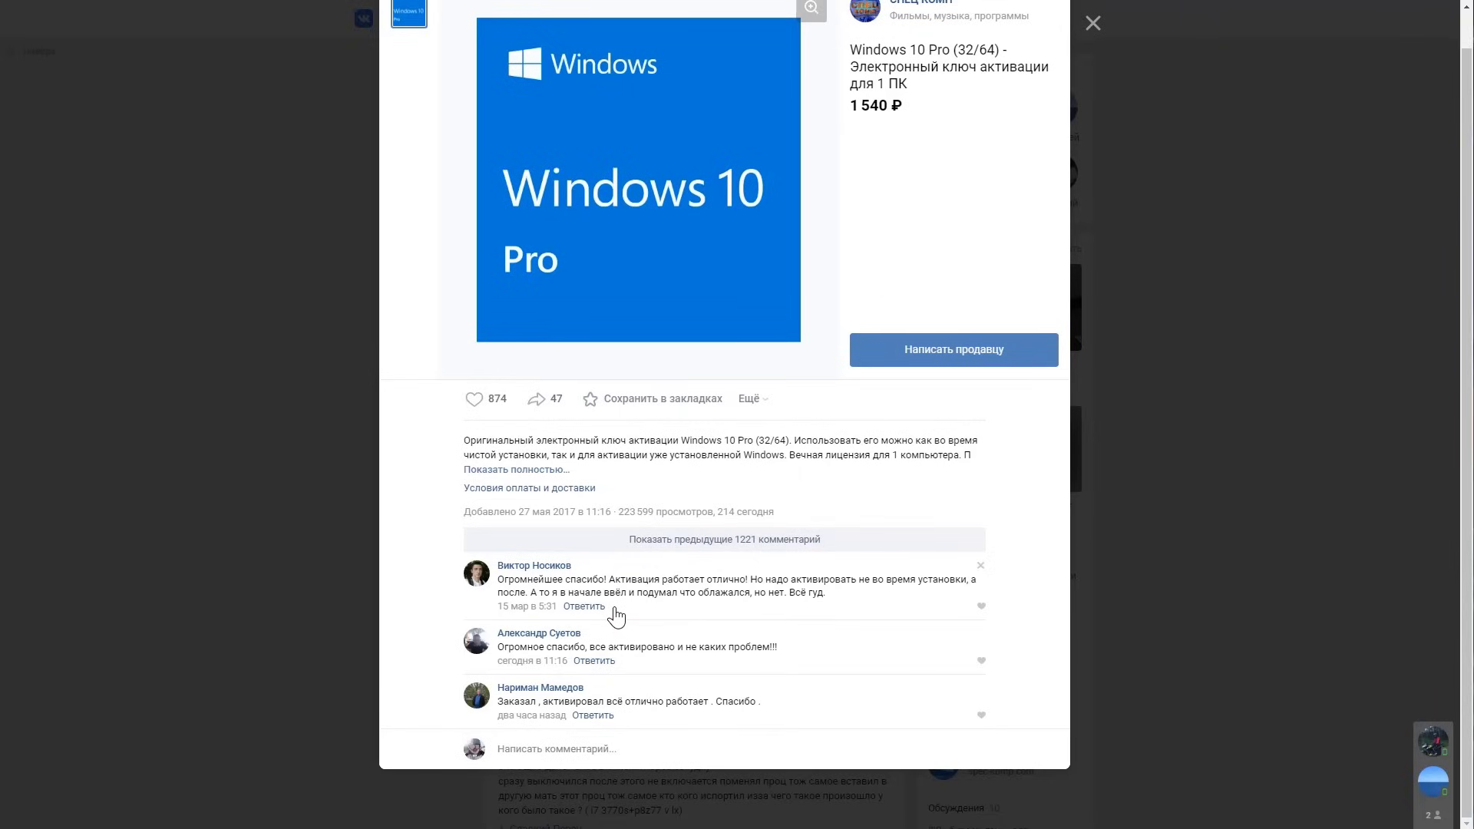
left_click(509, 471)
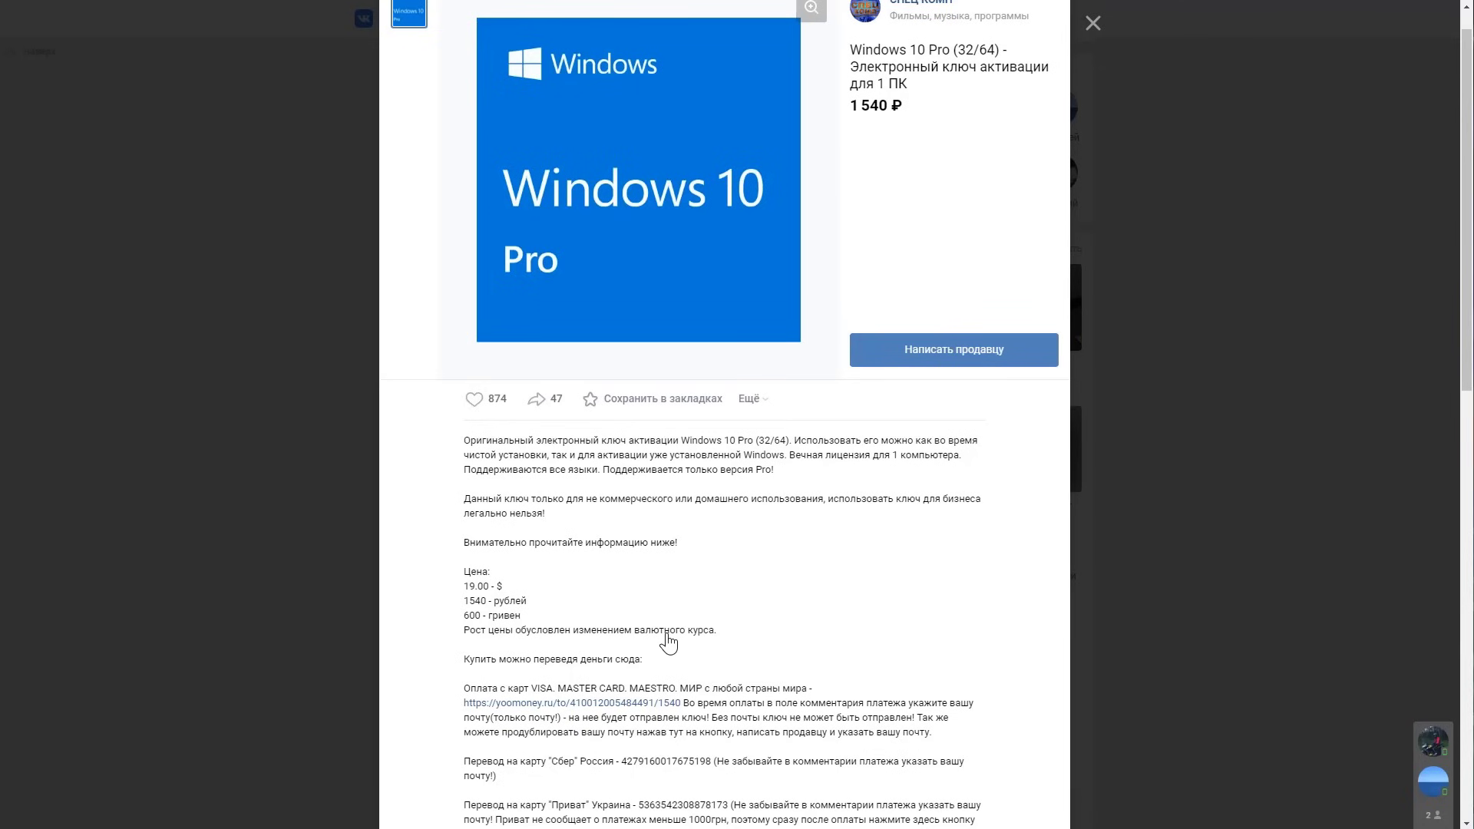
scroll(667, 644, "down", 9)
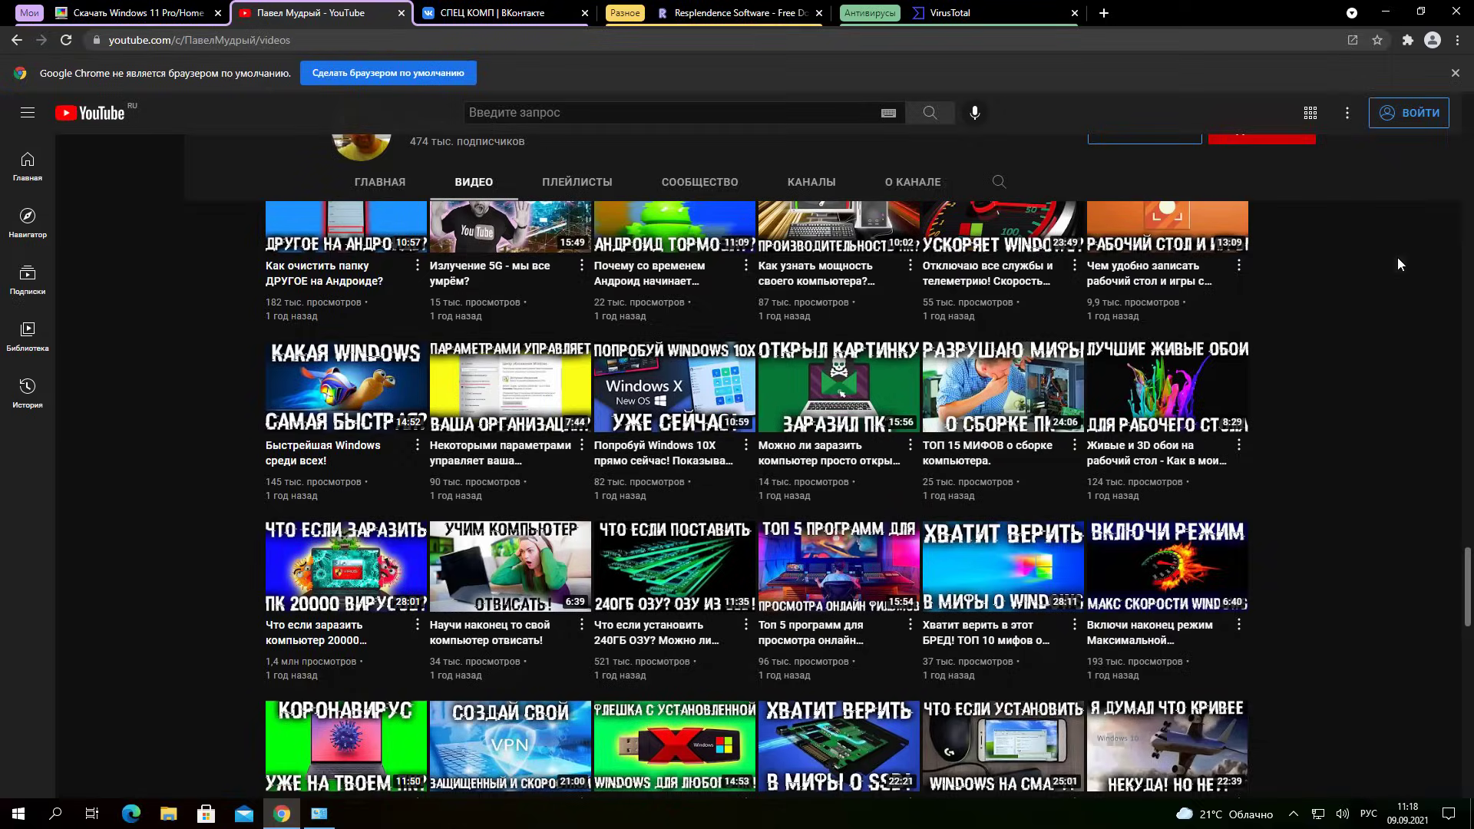
left_click(1386, 13)
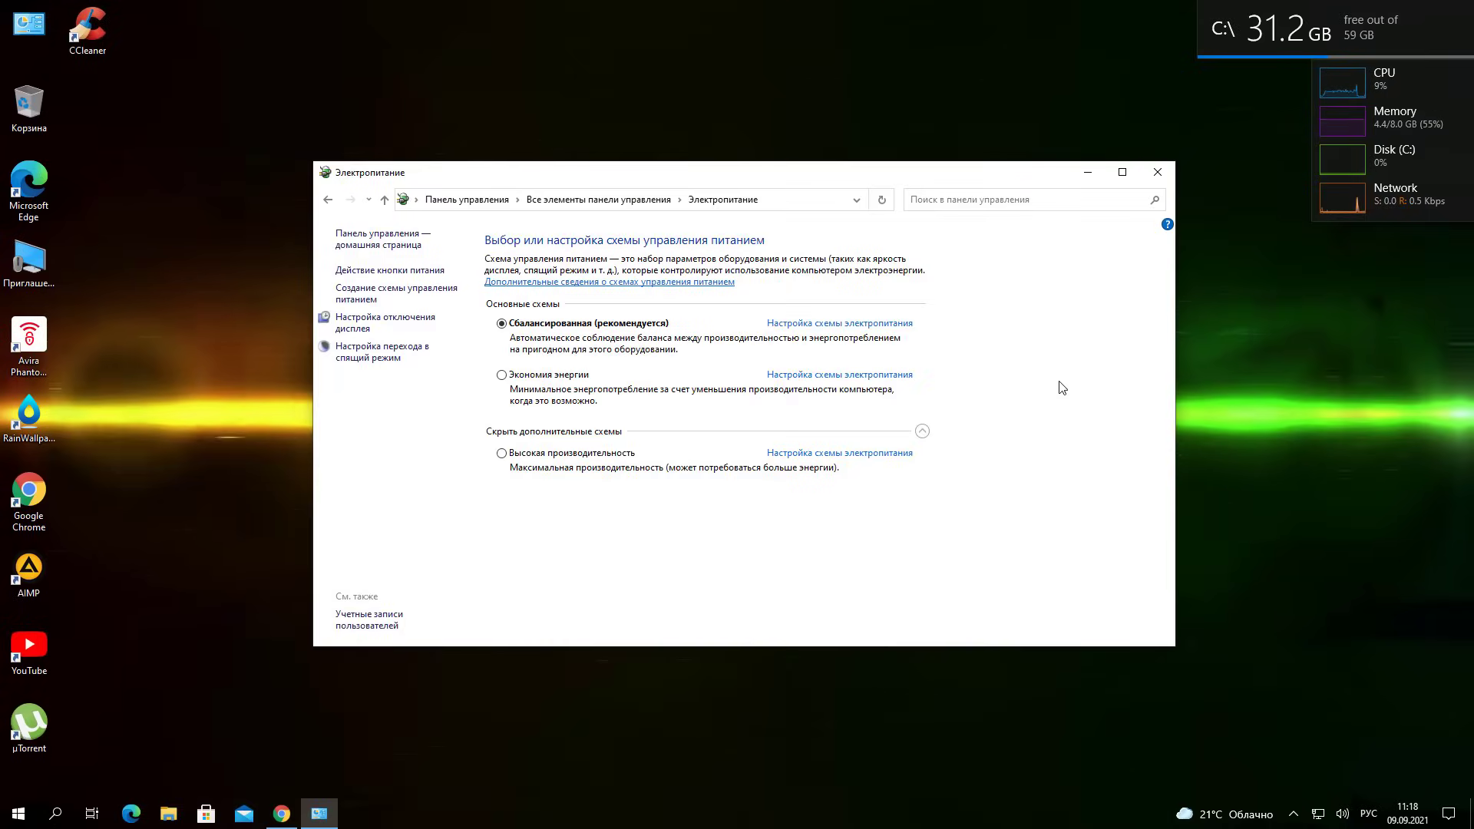
Close the Электропитание window and open Этот компьютер in File Explorer to examine the free space on Локальный диск (C:)
left_click(1147, 178)
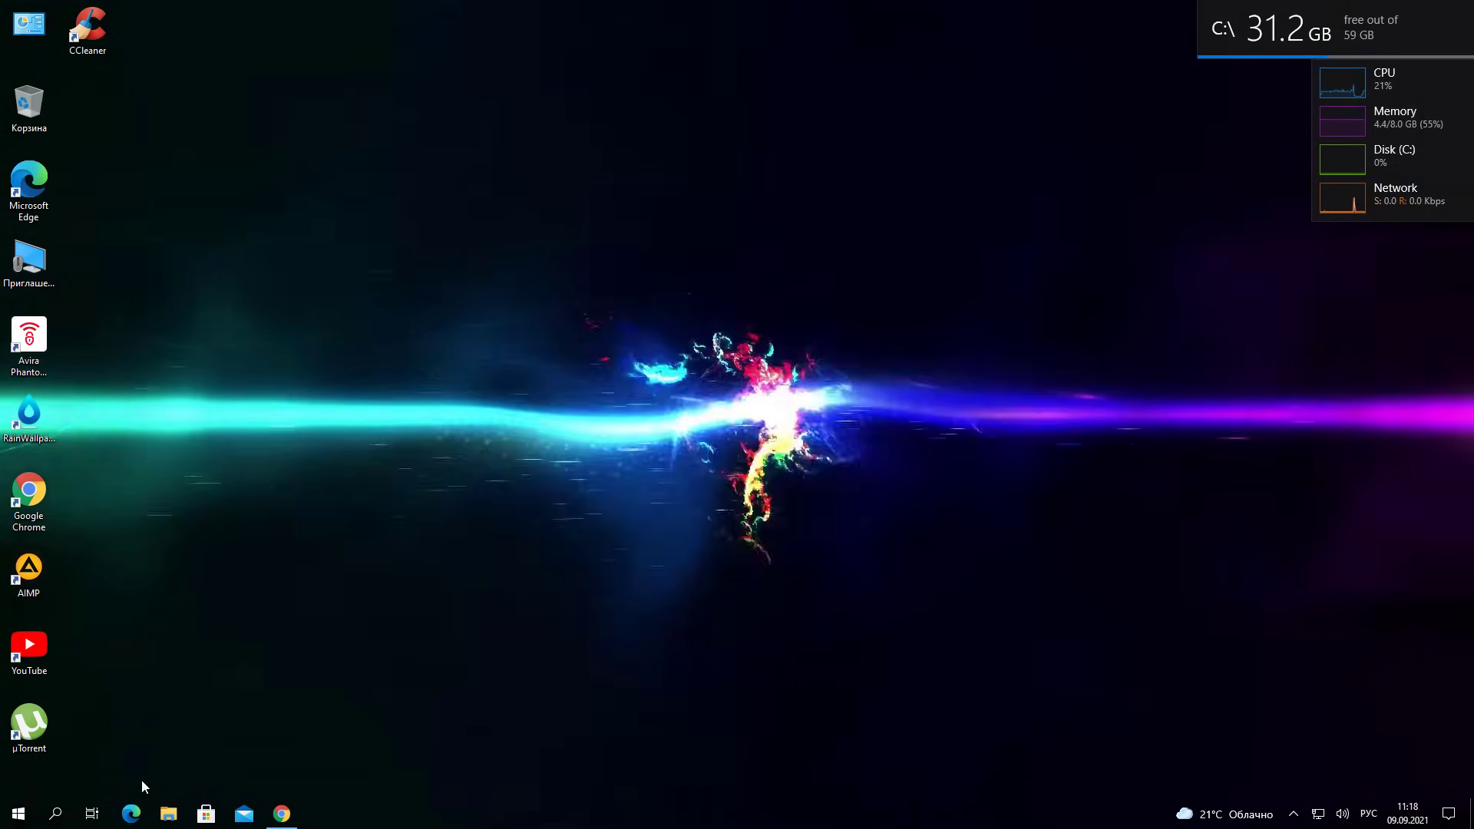
left_click(168, 813)
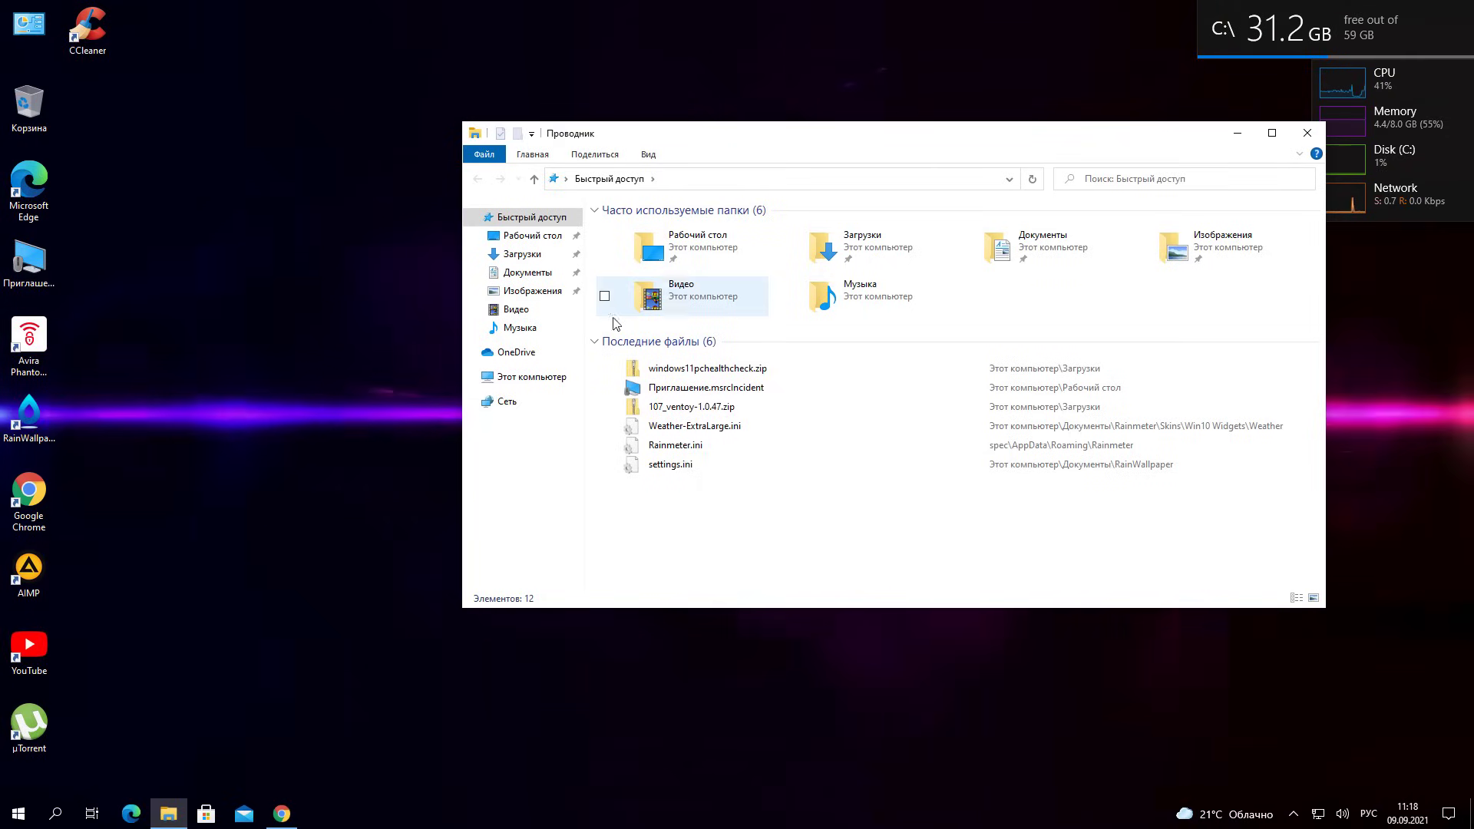
left_click(522, 376)
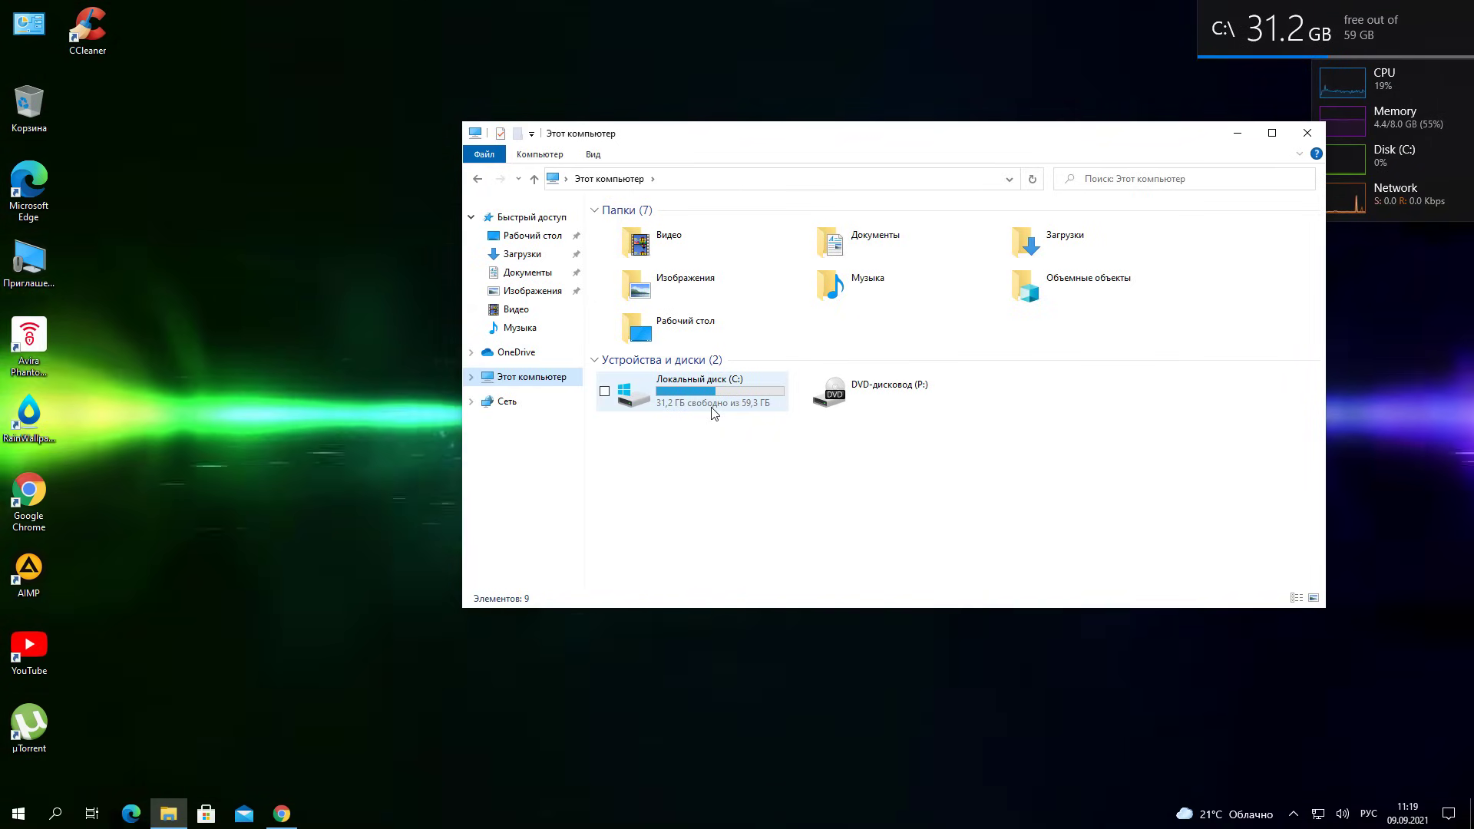
mouse_move(765, 405)
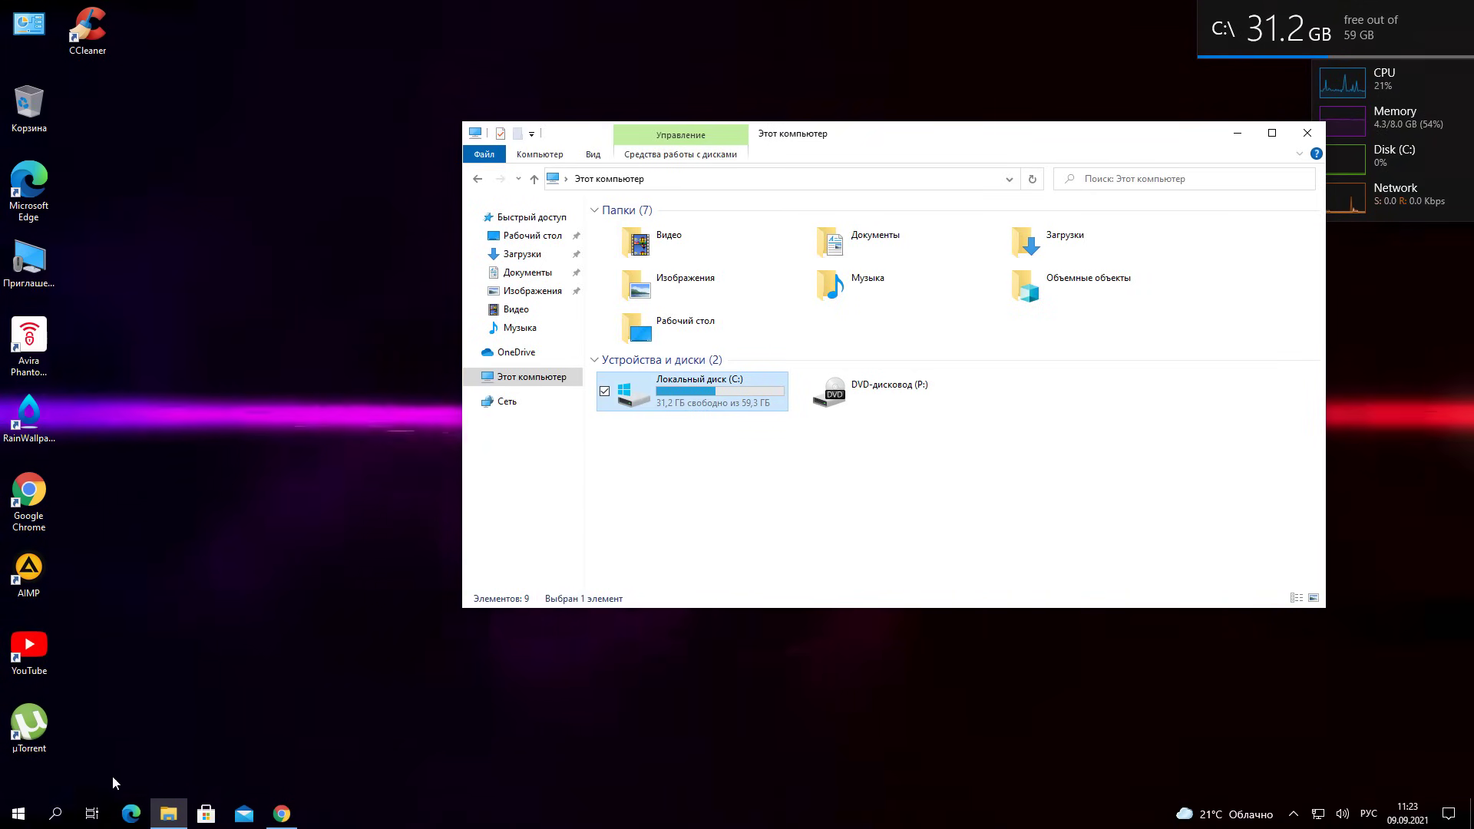
Open Дополнительные параметры системы from the О программе page of the Windows system settings
left_click(18, 813)
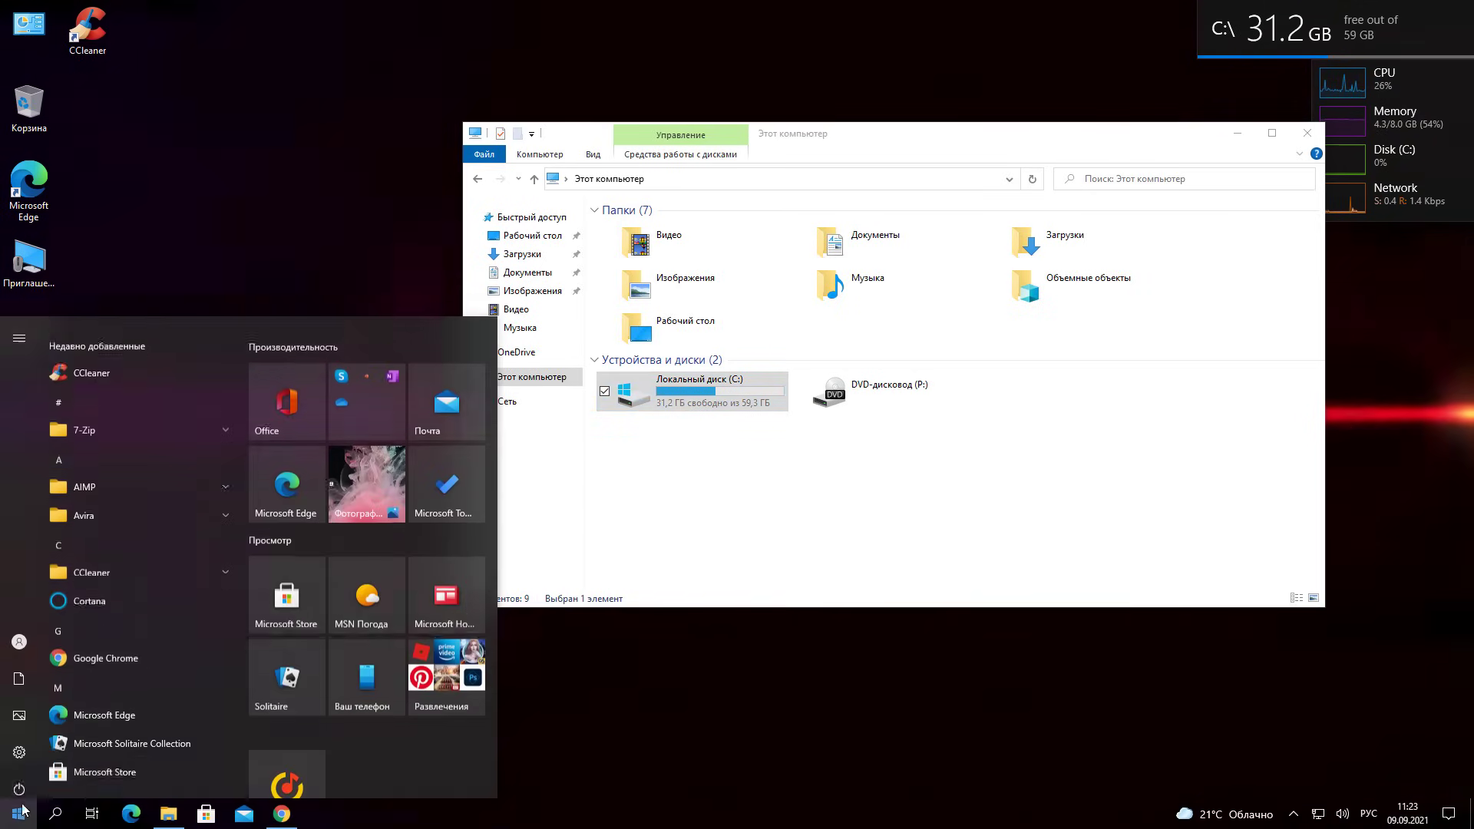
left_click(19, 743)
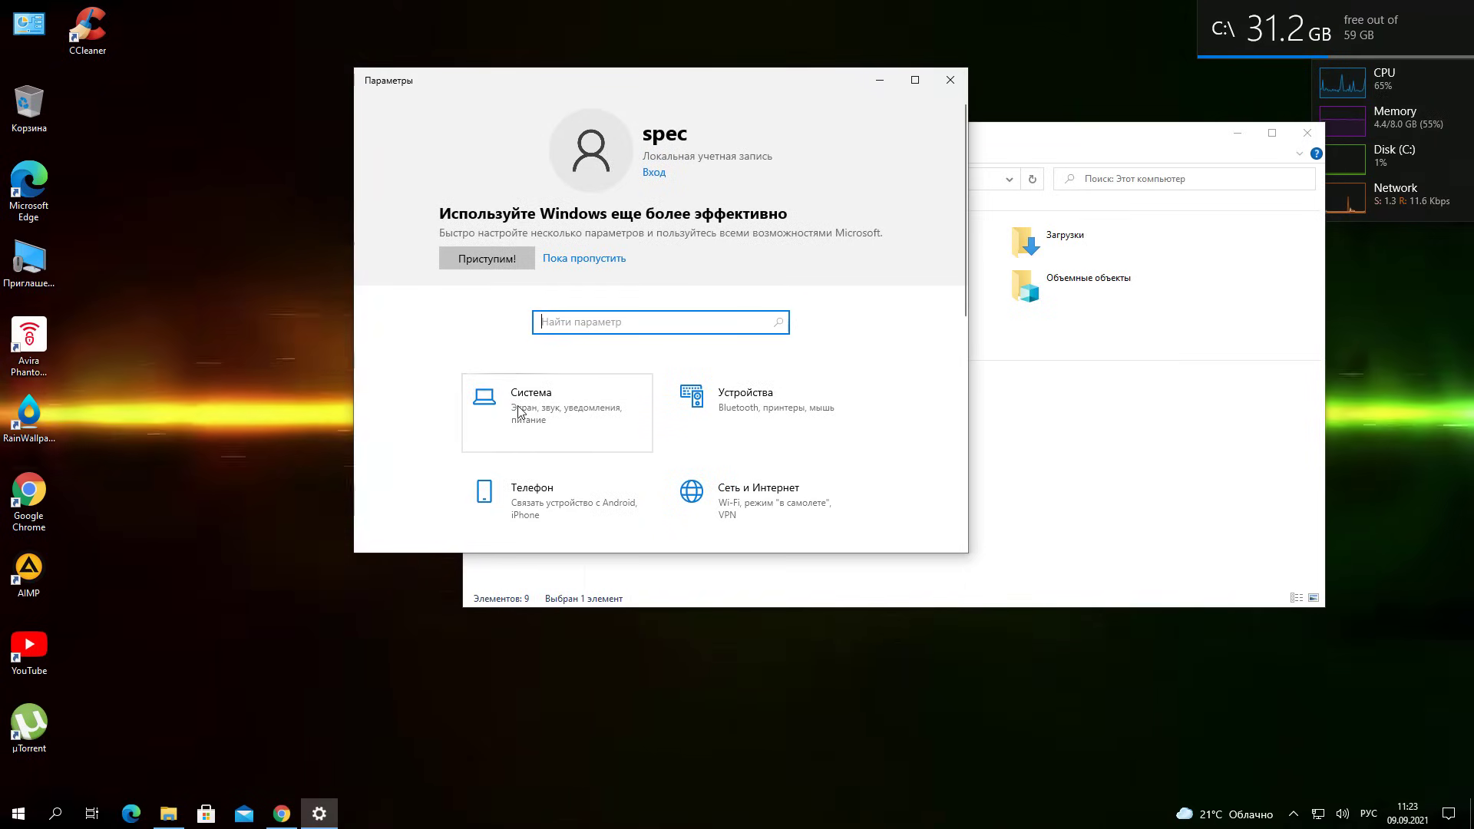
left_click(503, 388)
scroll(455, 416, "down", 1)
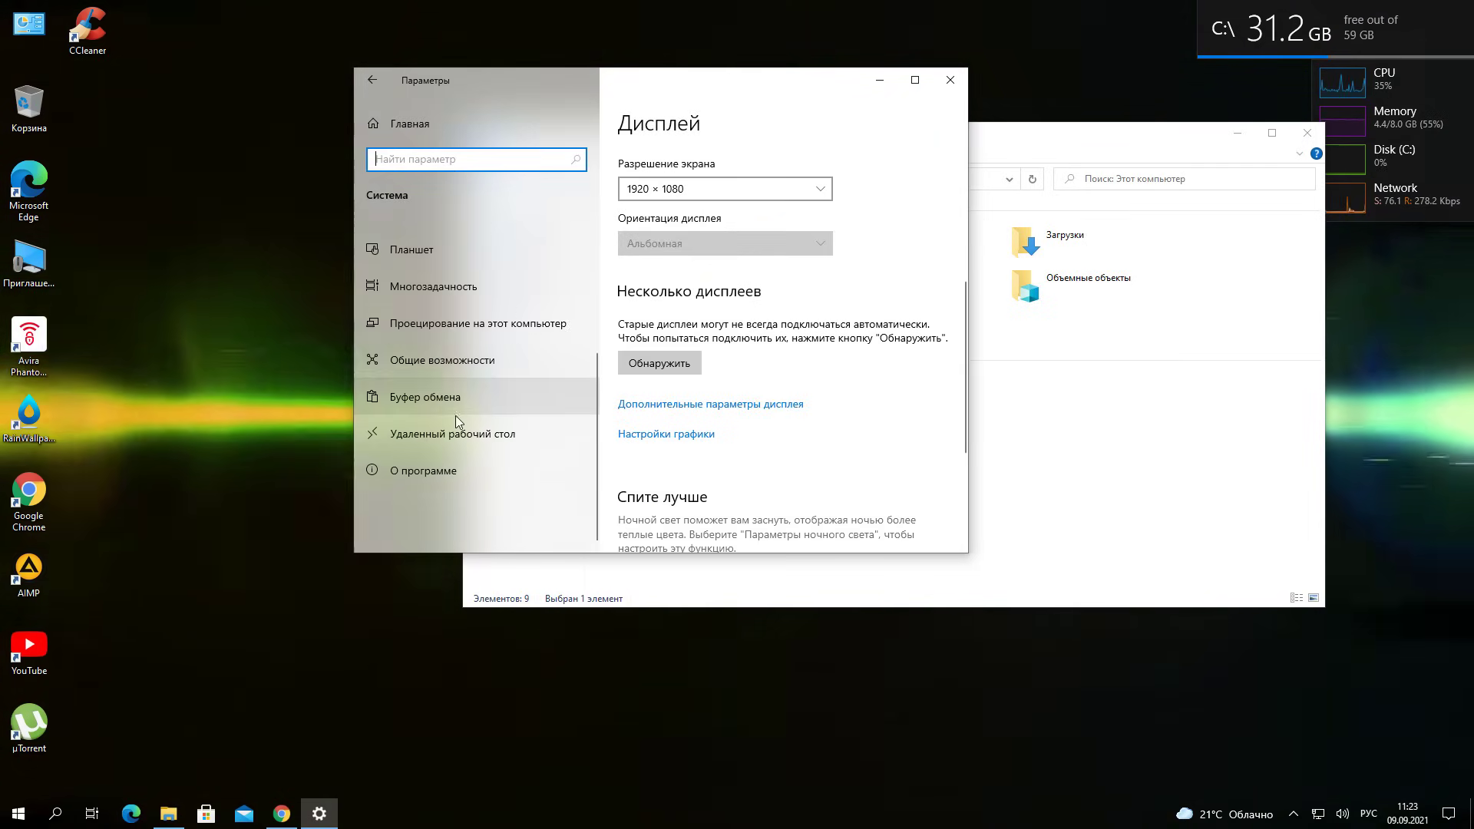
left_click(407, 467)
scroll(858, 409, "down", 5)
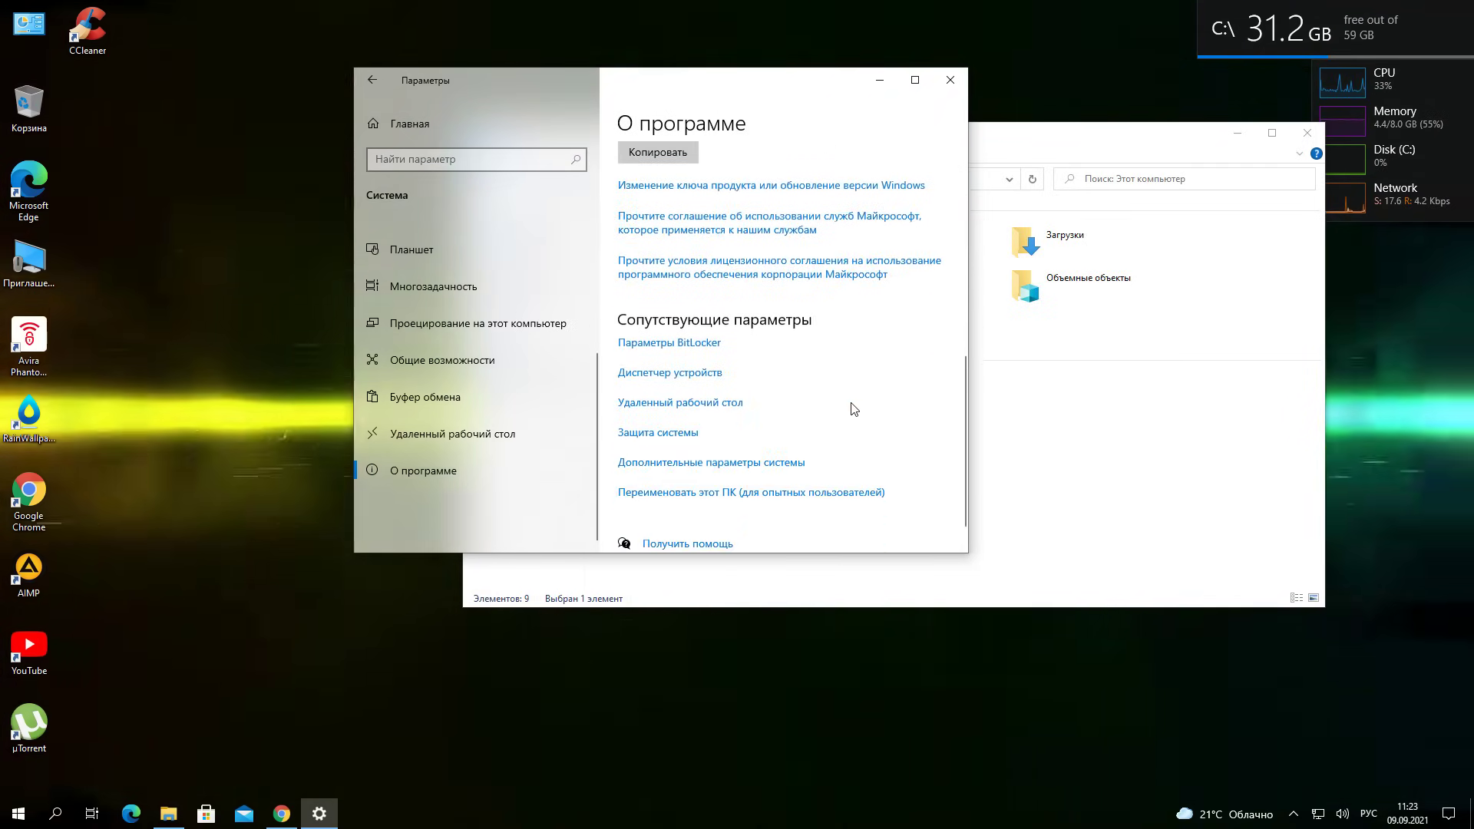
scroll(849, 408, "down", 1)
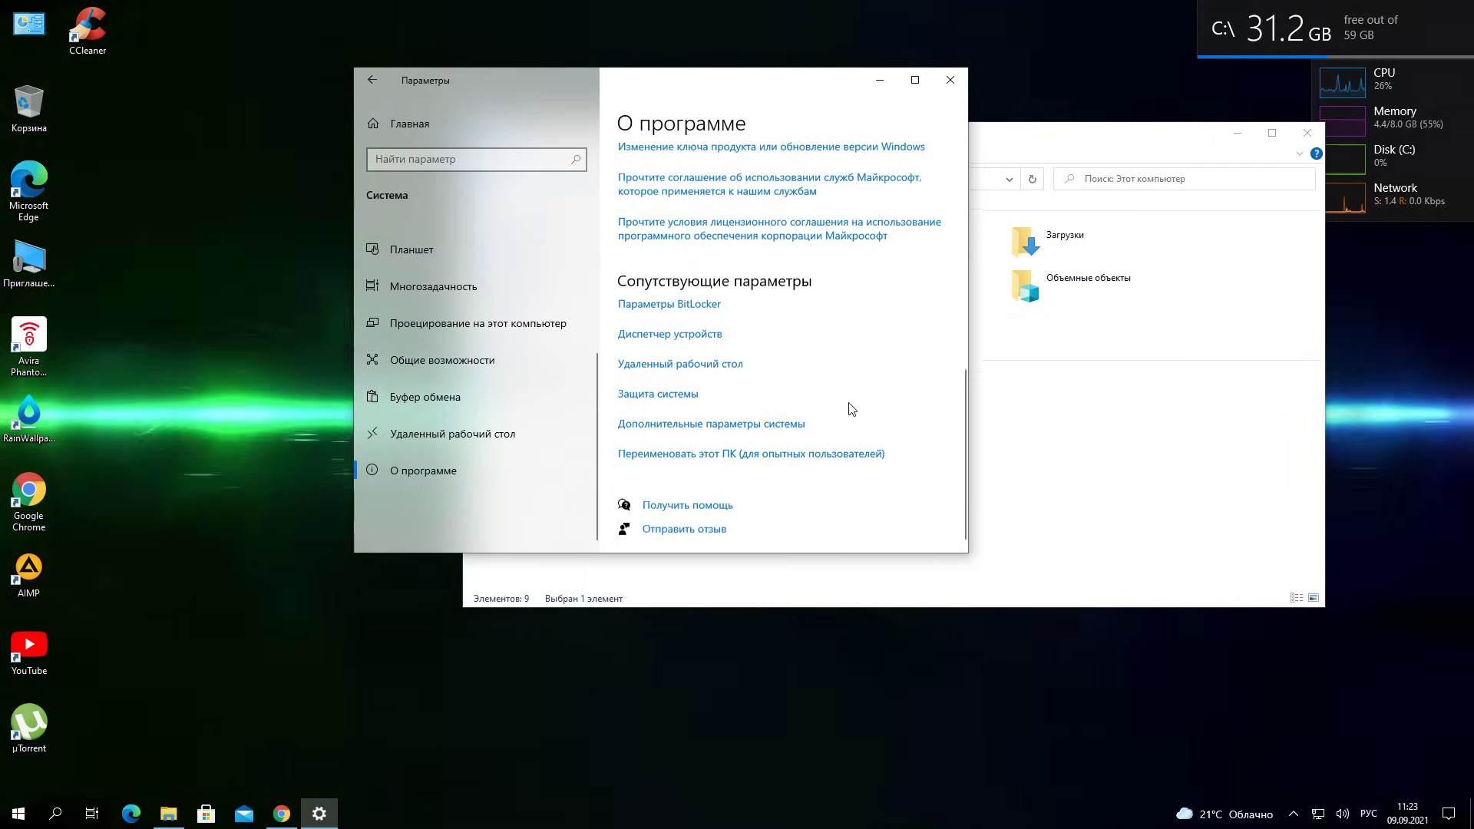
left_click(723, 425)
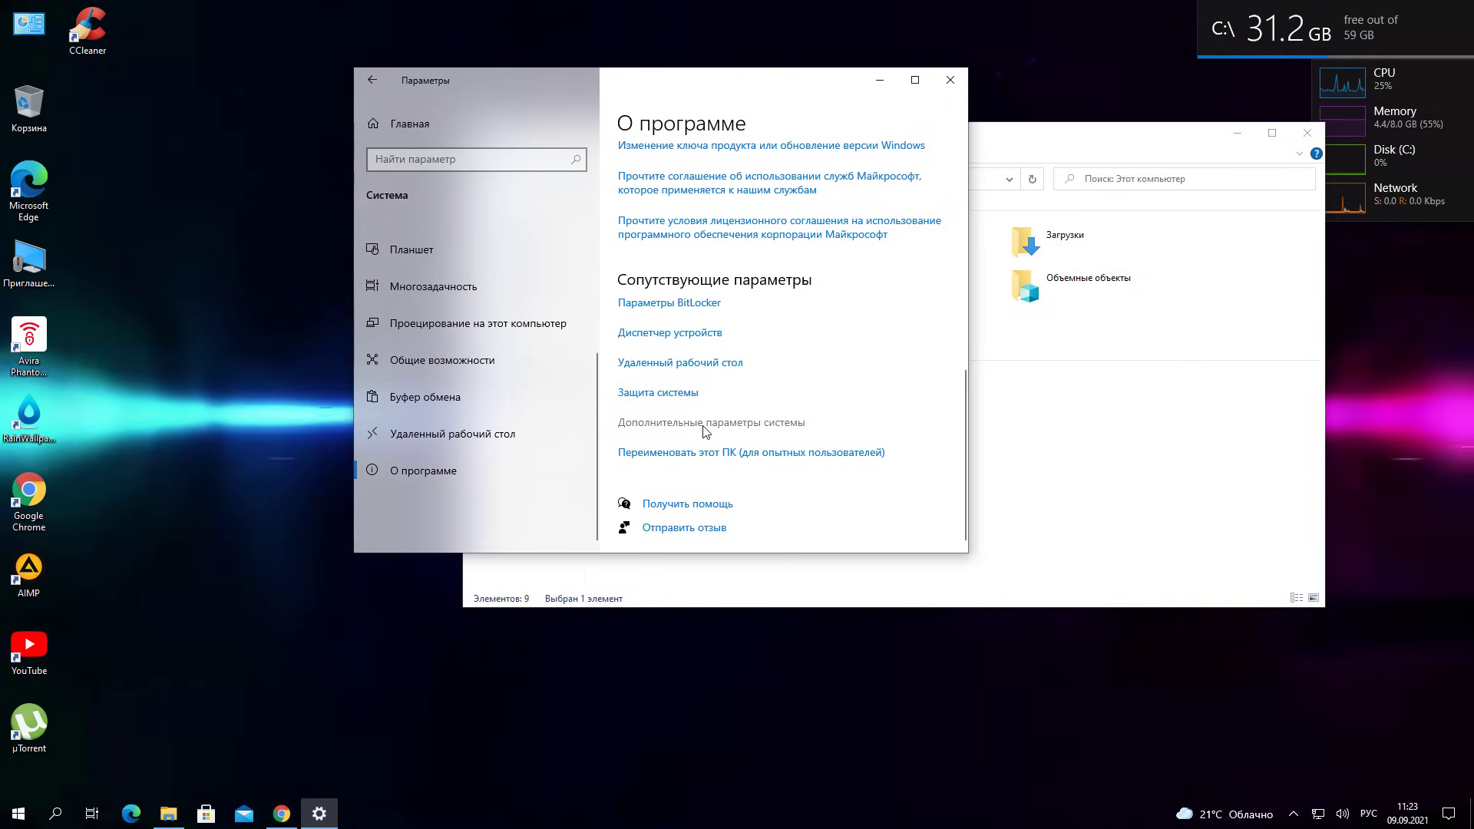
Move the Свойства системы dialog over the settings window and open the Виртуальная память dialog from the performance parameters
left_click_drag(274, 192, 535, 197)
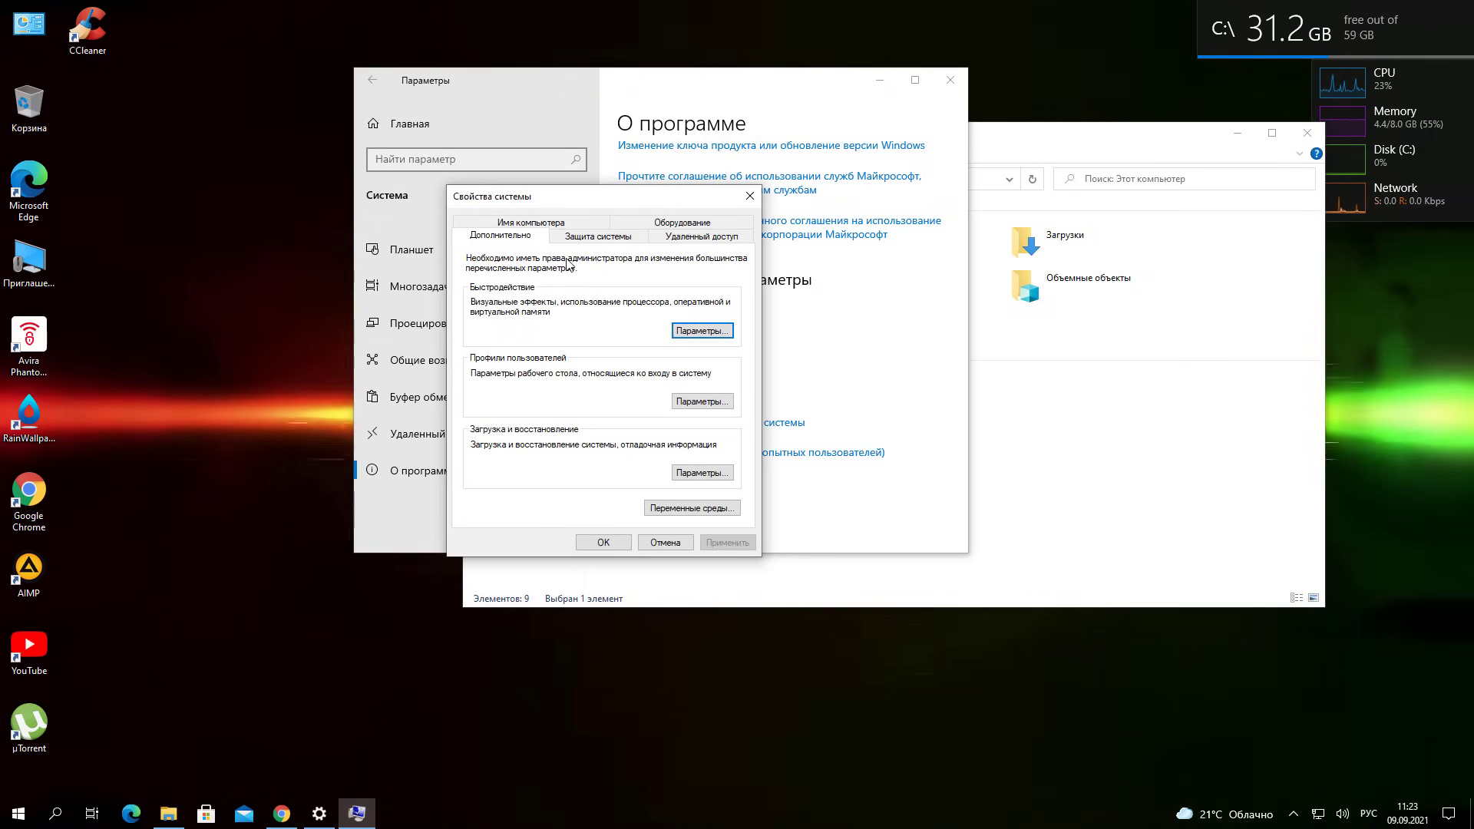
left_click(690, 334)
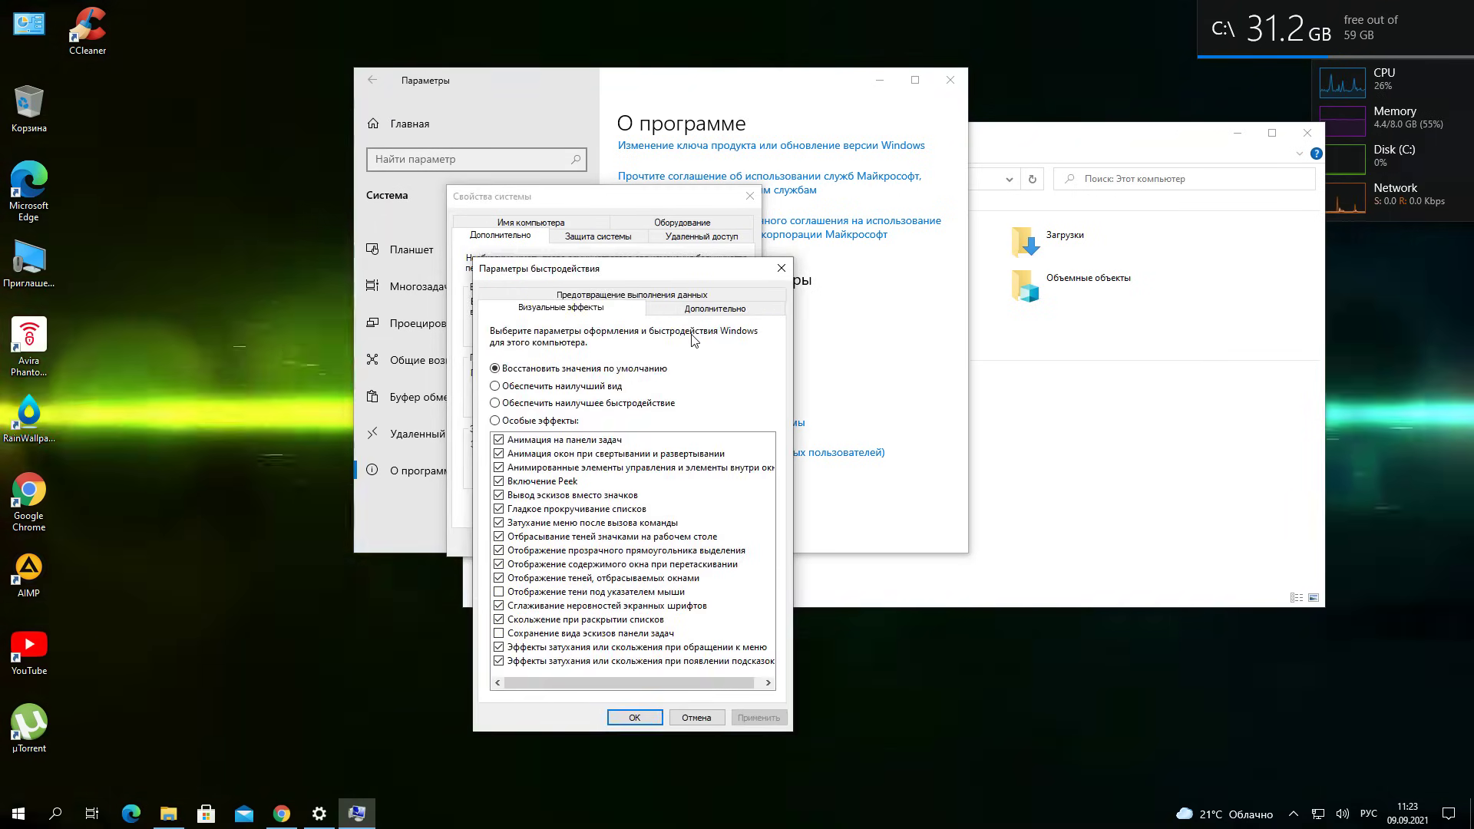
left_click(714, 307)
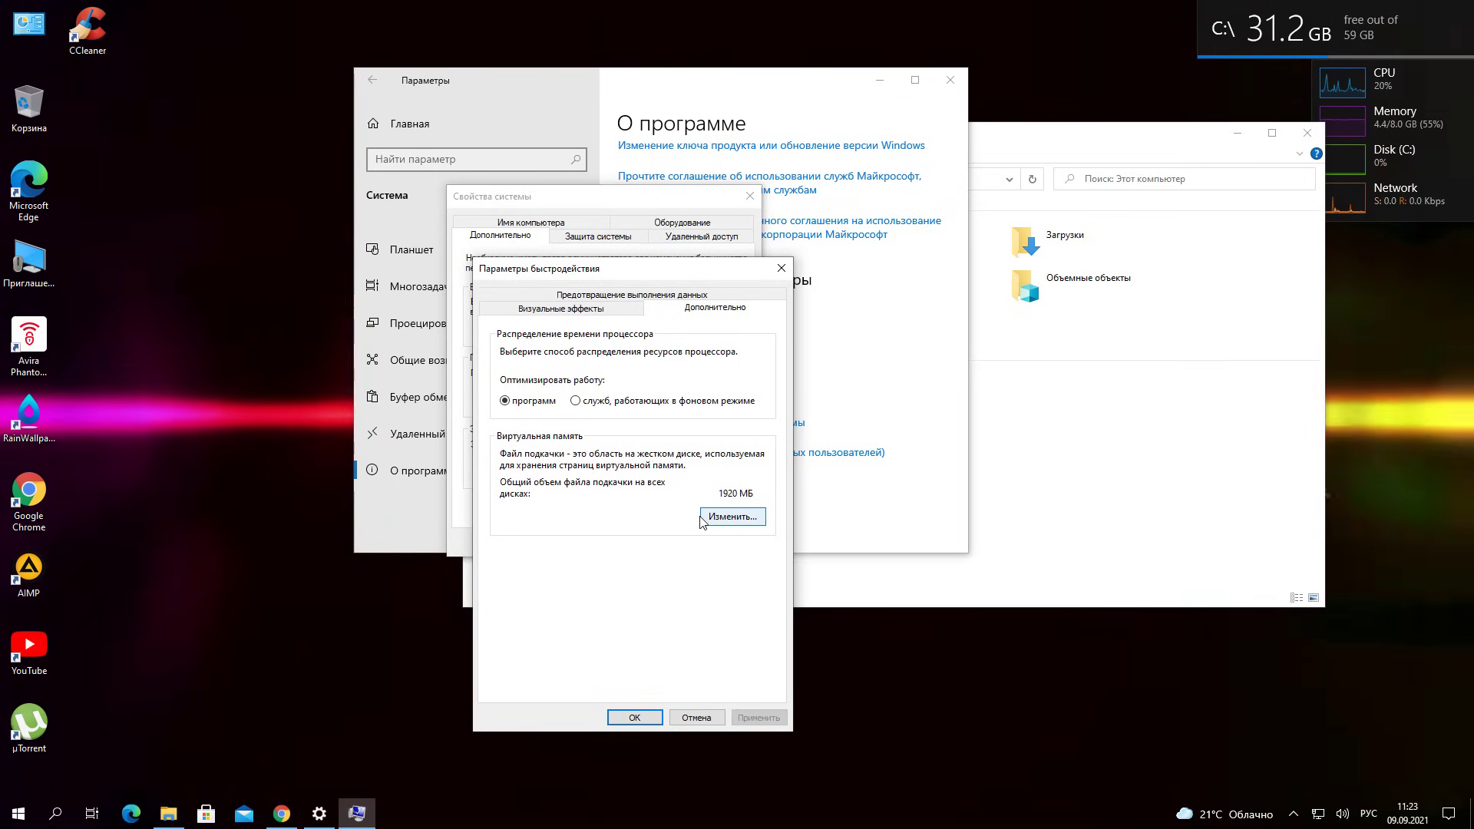
left_click(733, 521)
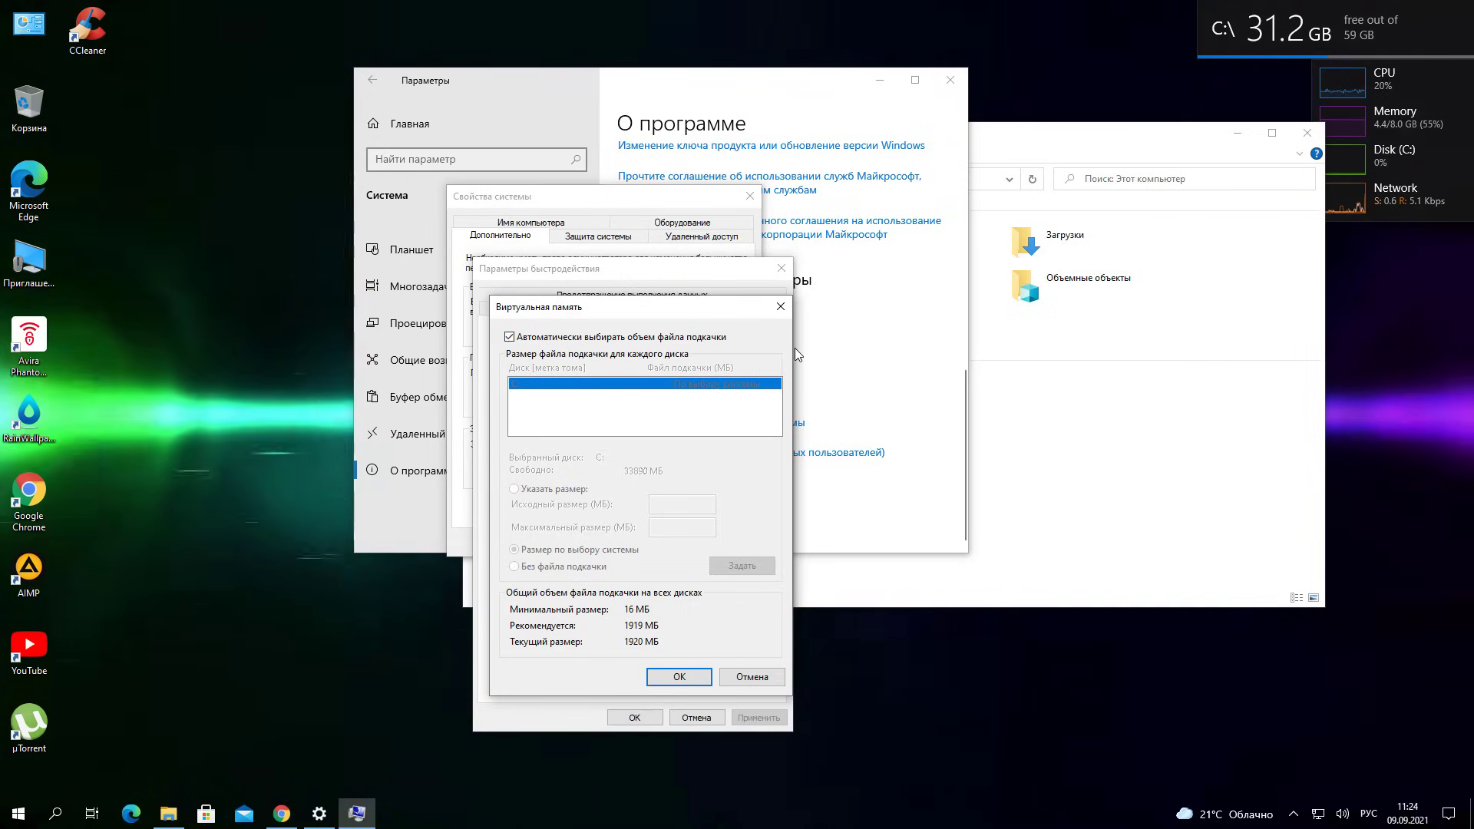
Try the Указать размер option for drive C:'s paging file, restore automatic sizing, and close the performance and system properties dialogs
left_click(509, 337)
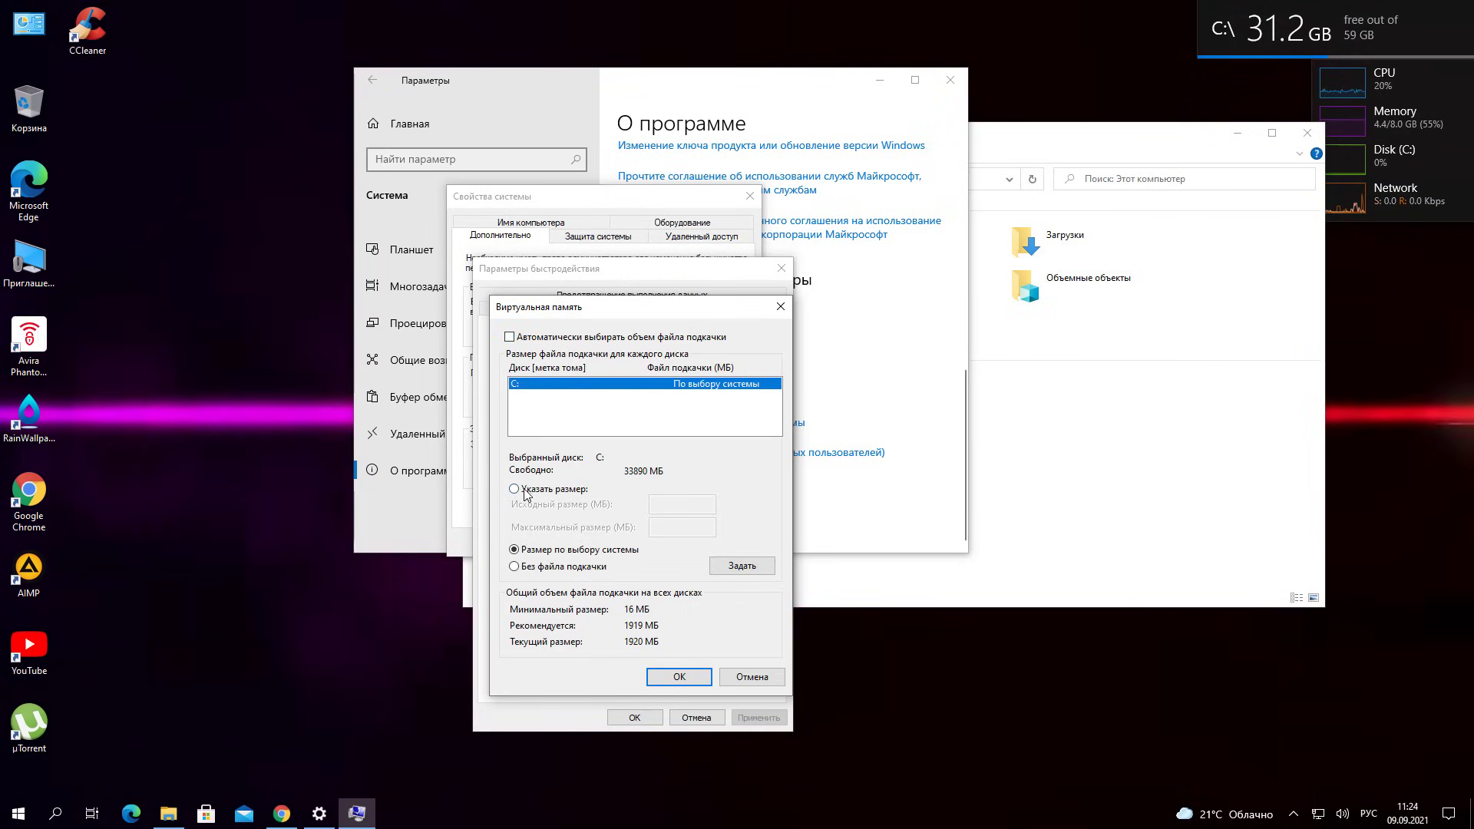
left_click(525, 492)
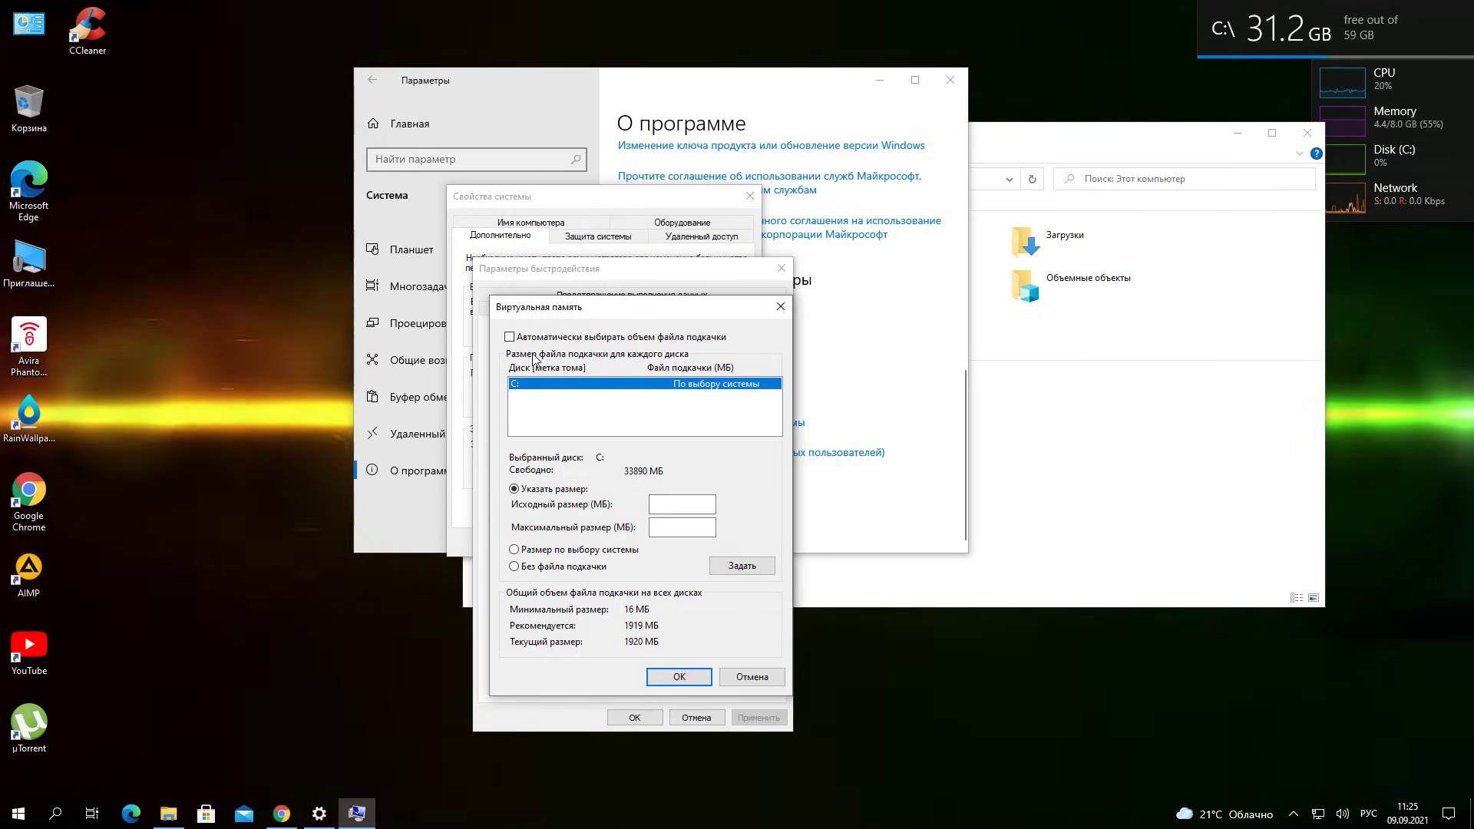
left_click(513, 337)
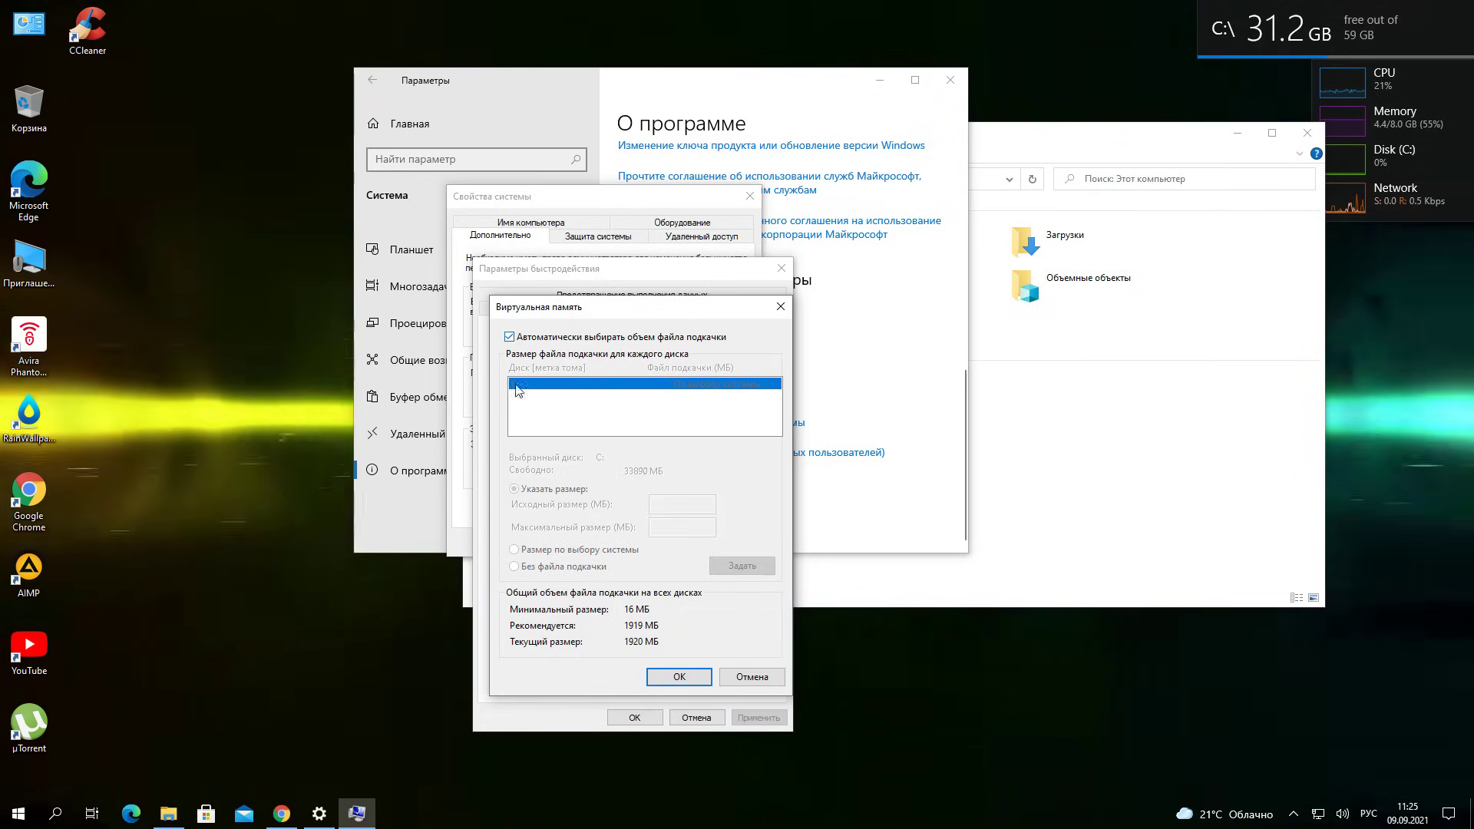
left_click(680, 677)
left_click(845, 458)
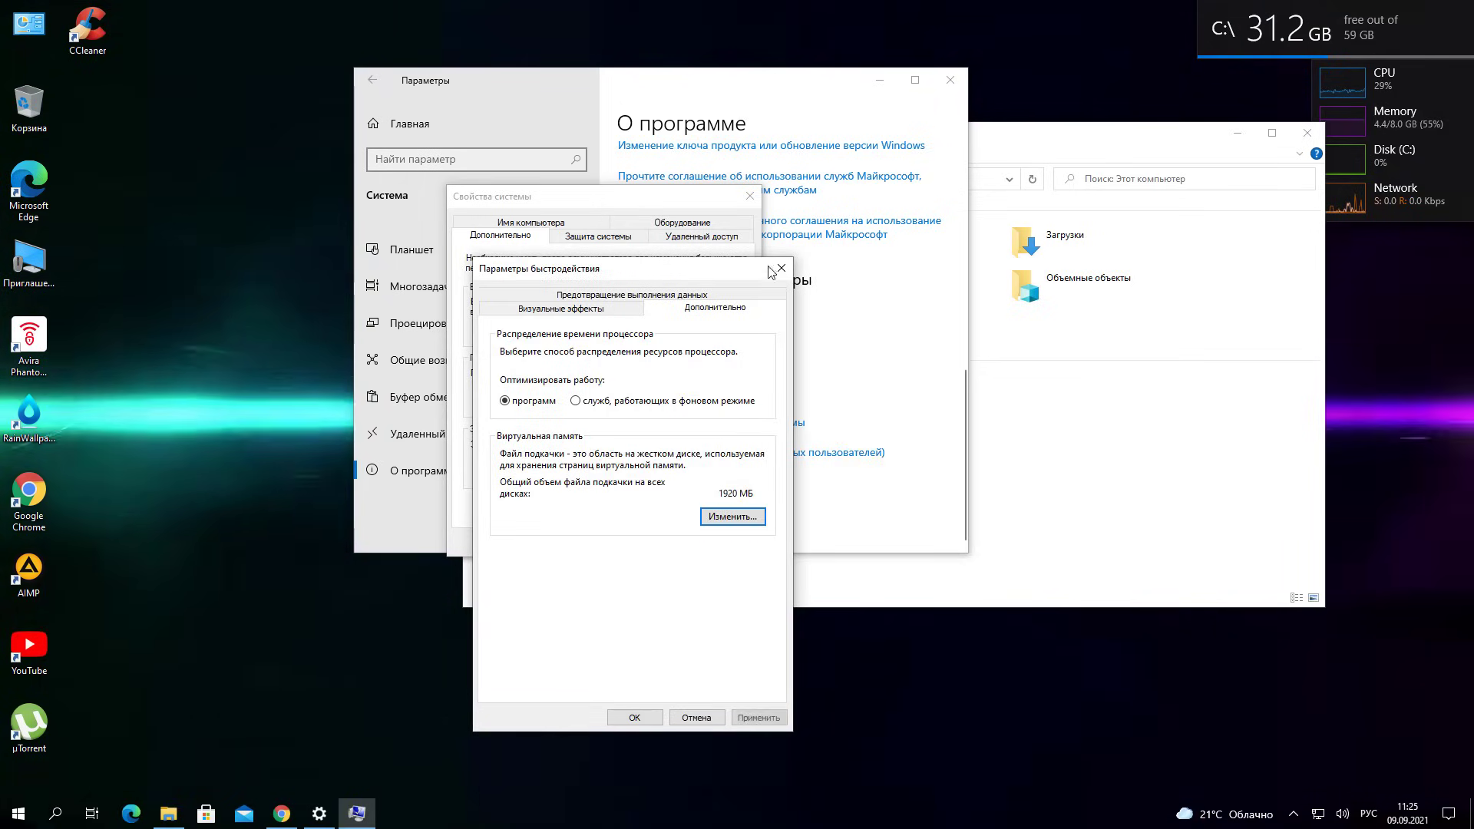
left_click(781, 268)
left_click(750, 197)
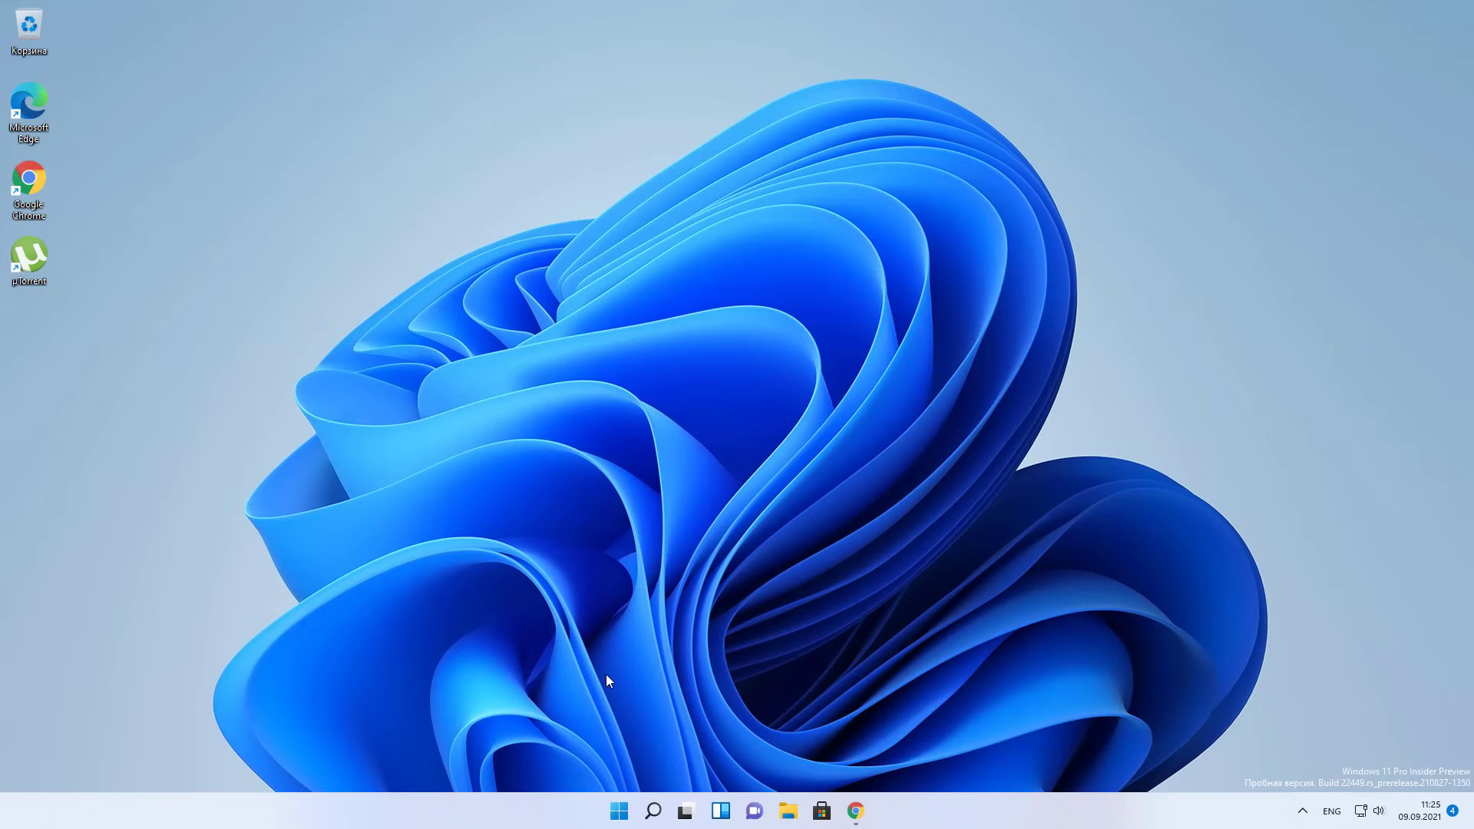
On the Windows 11 desktop, open the Графика page from the display settings and examine its app options
left_click(627, 813)
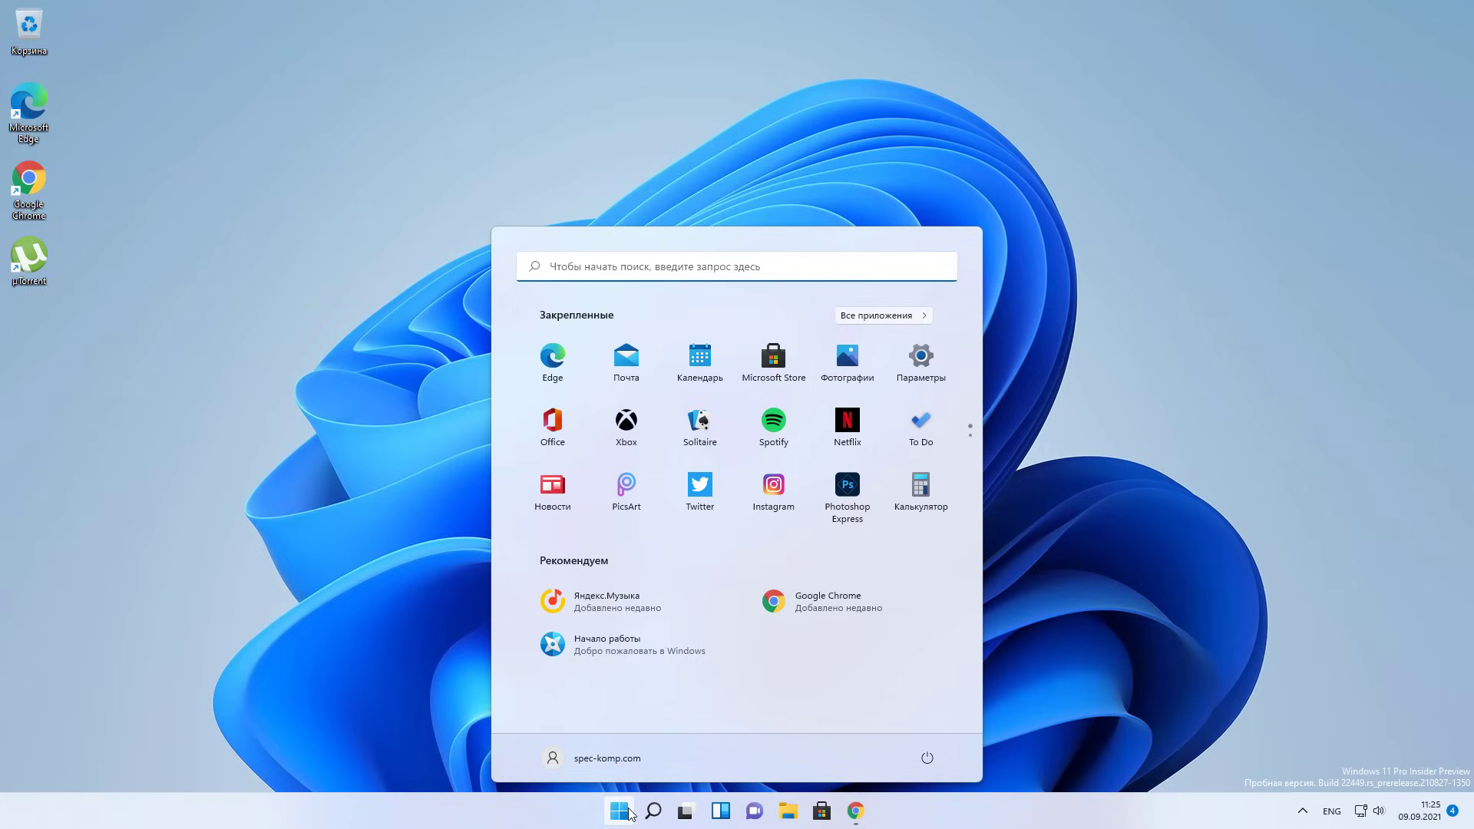
left_click(922, 377)
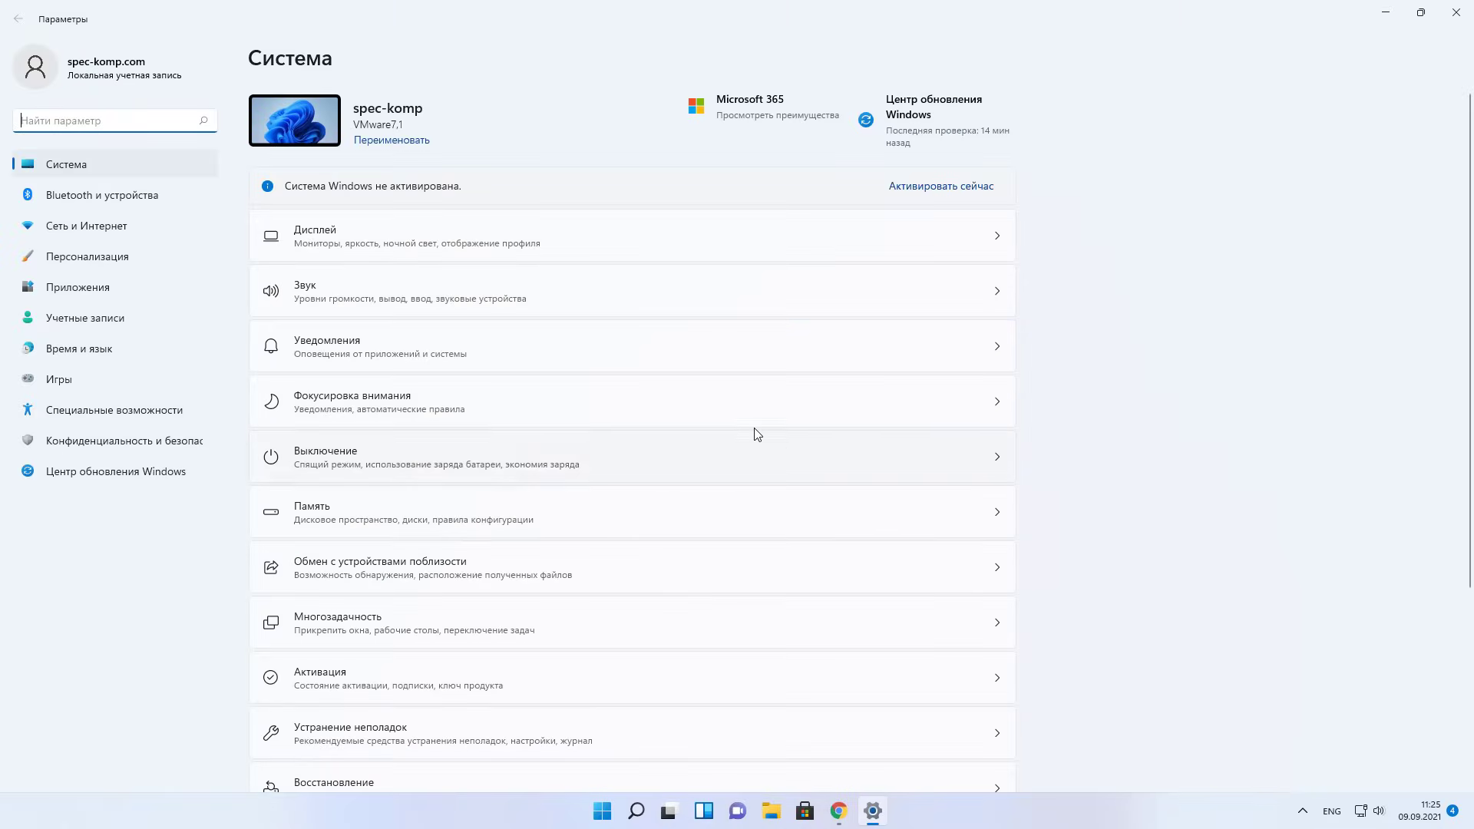
left_click(455, 239)
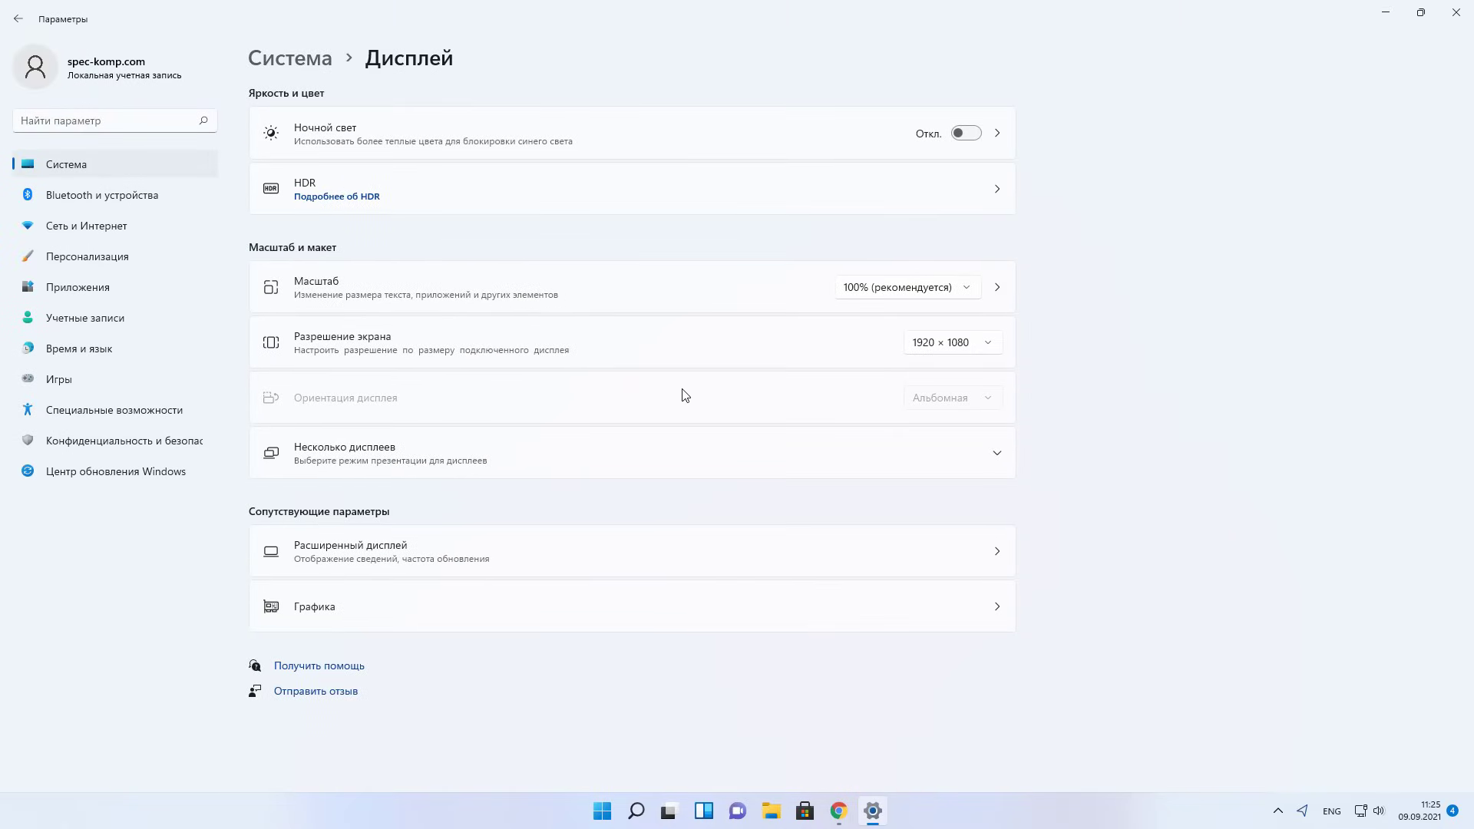
left_click(414, 620)
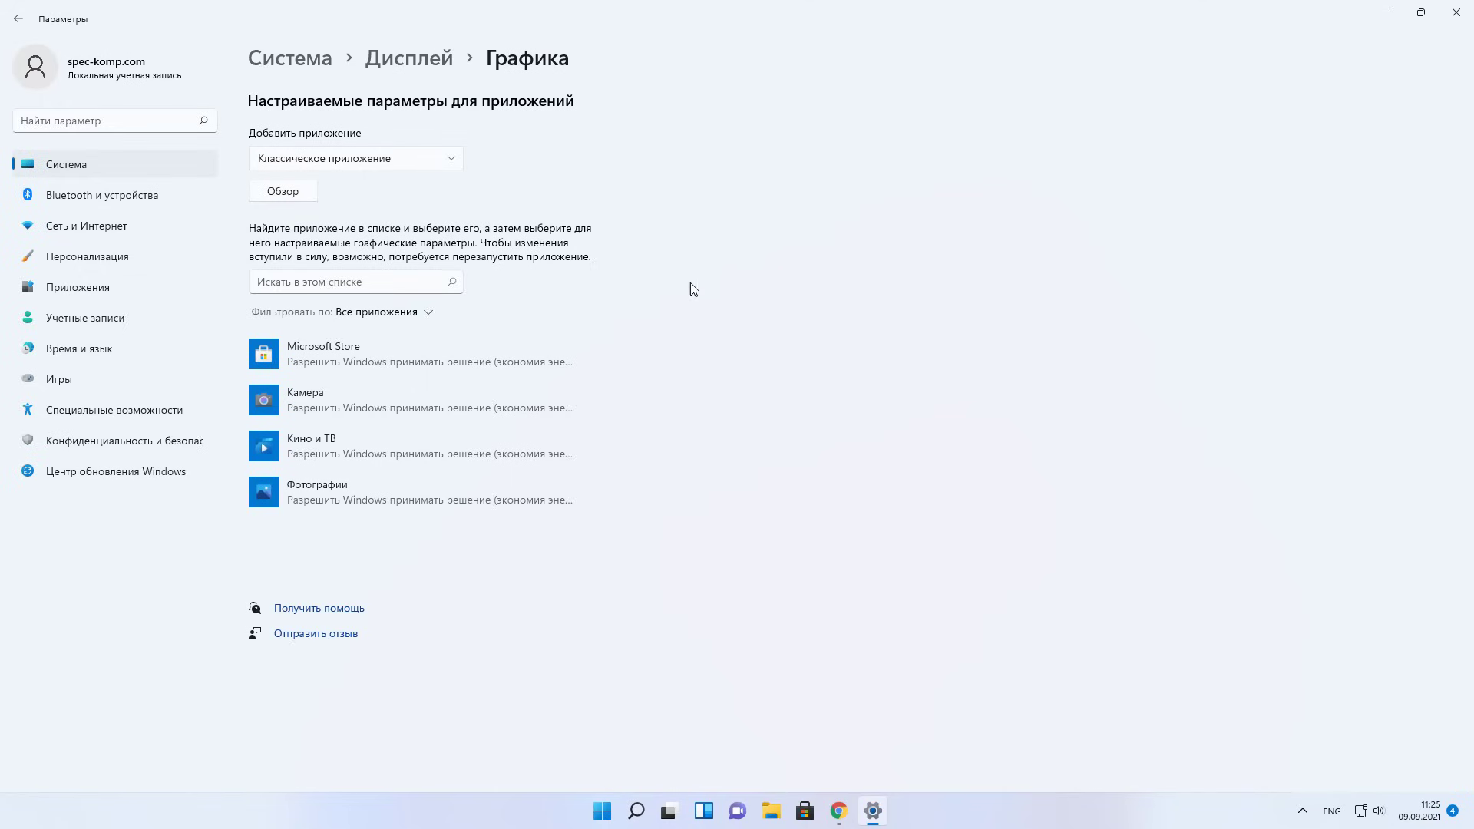
Open the Xbox Game Bar page in the Игры settings and examine its options
left_click(95, 386)
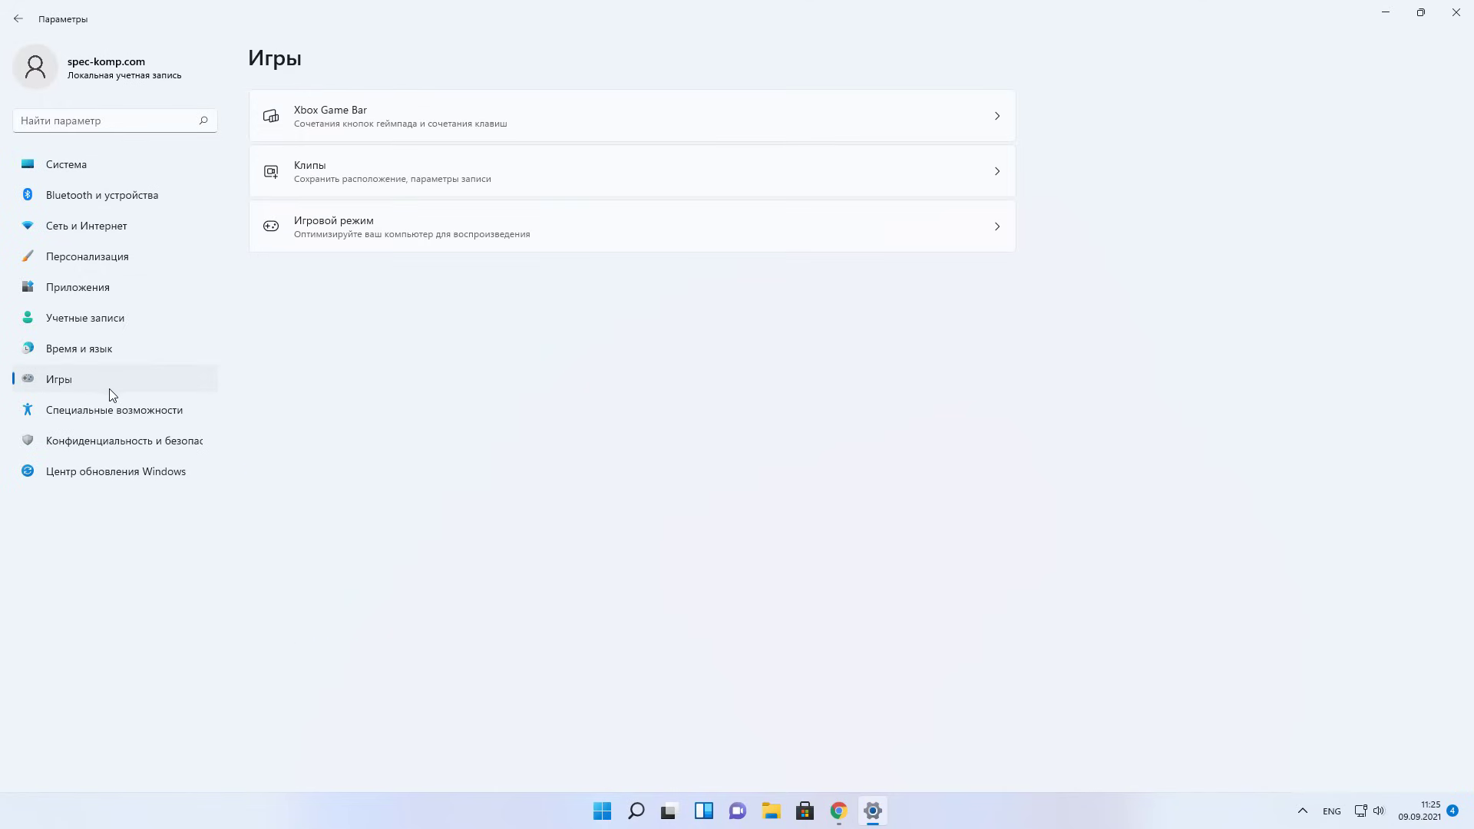
left_click(872, 129)
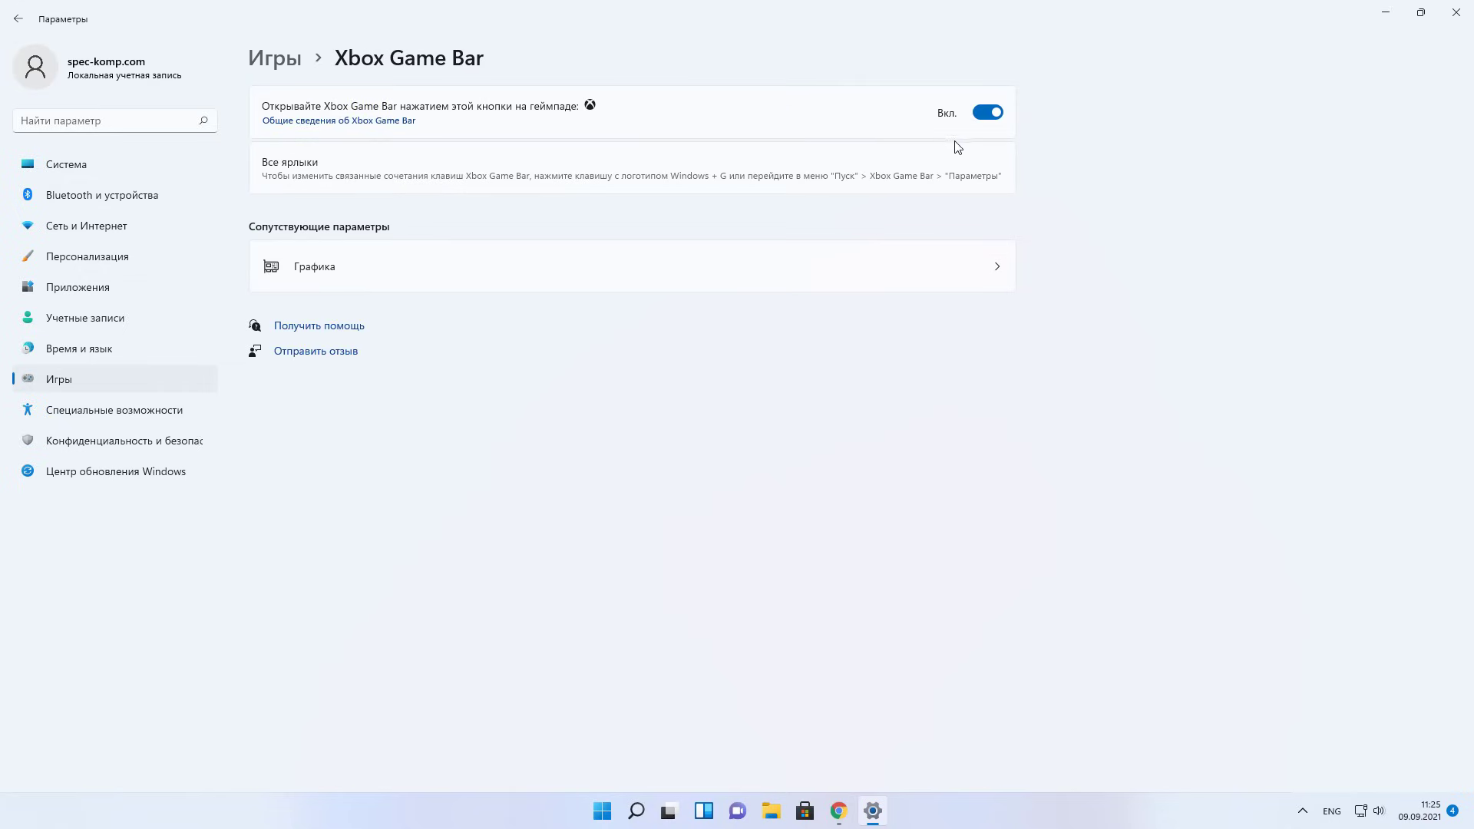
Examine the Клипы and Игровой режим pages in the Игры settings and return to the Игры overview
left_click(31, 29)
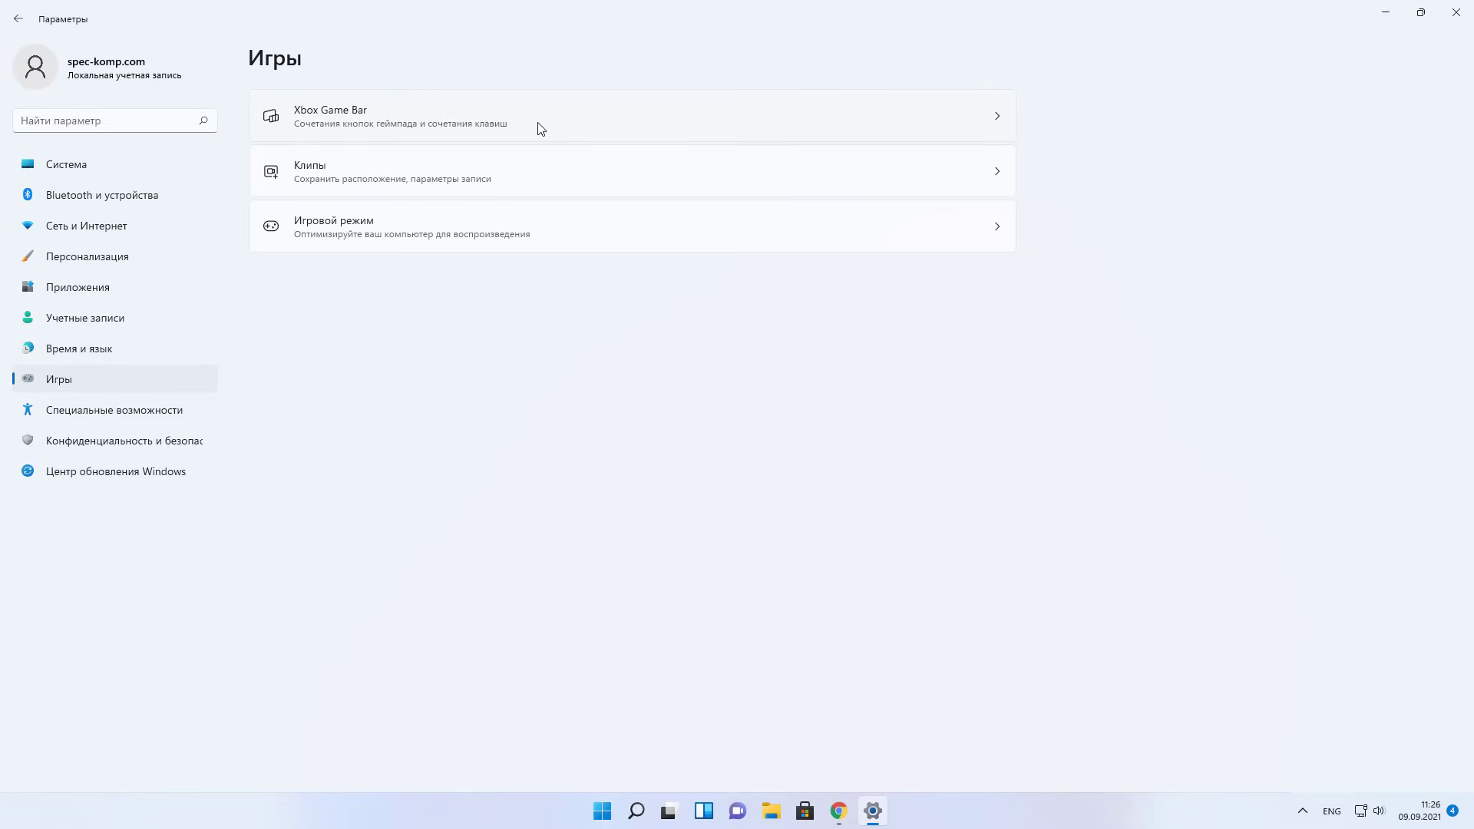
left_click(528, 184)
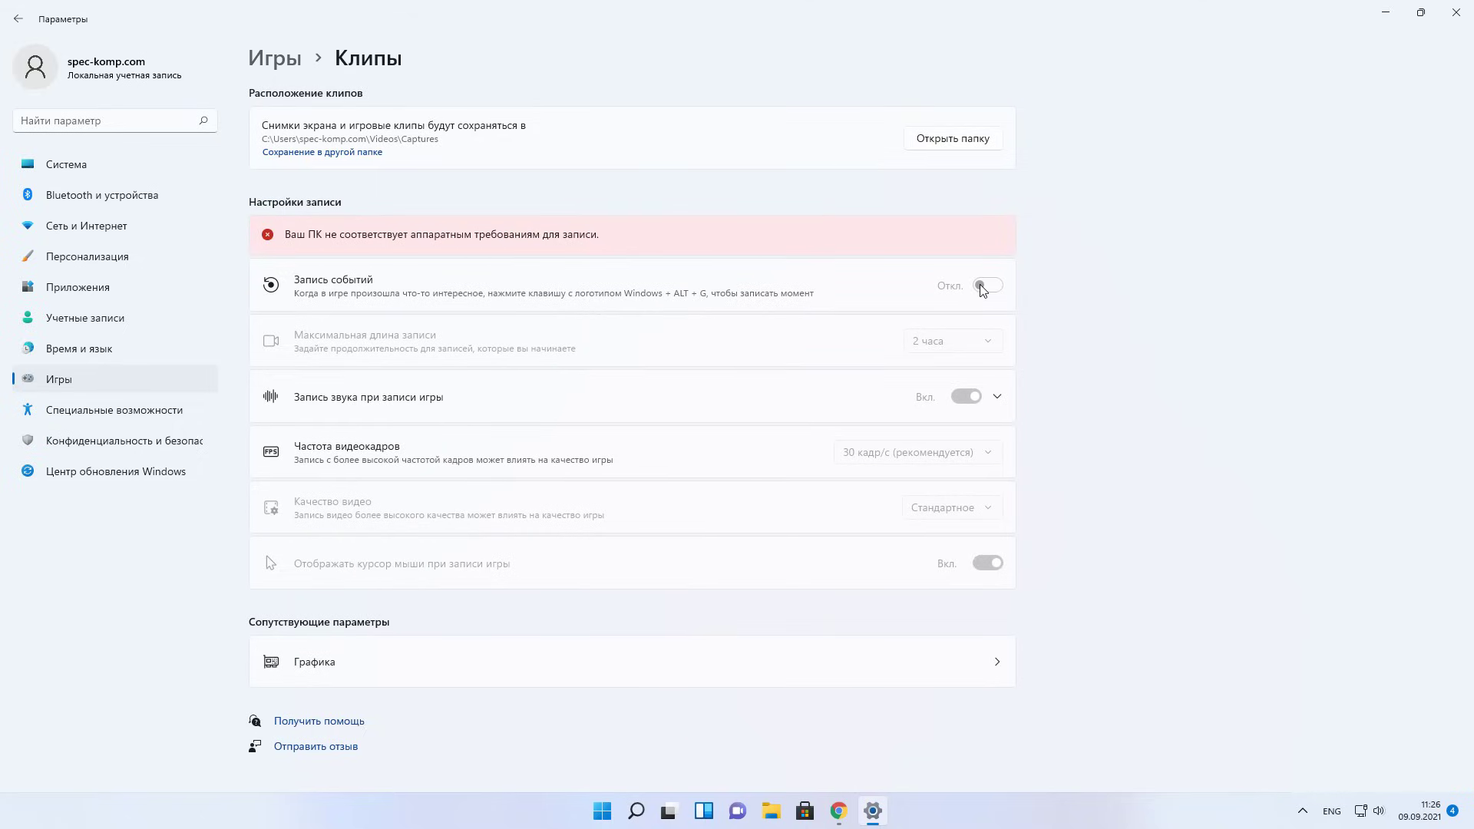
left_click(19, 19)
left_click(447, 247)
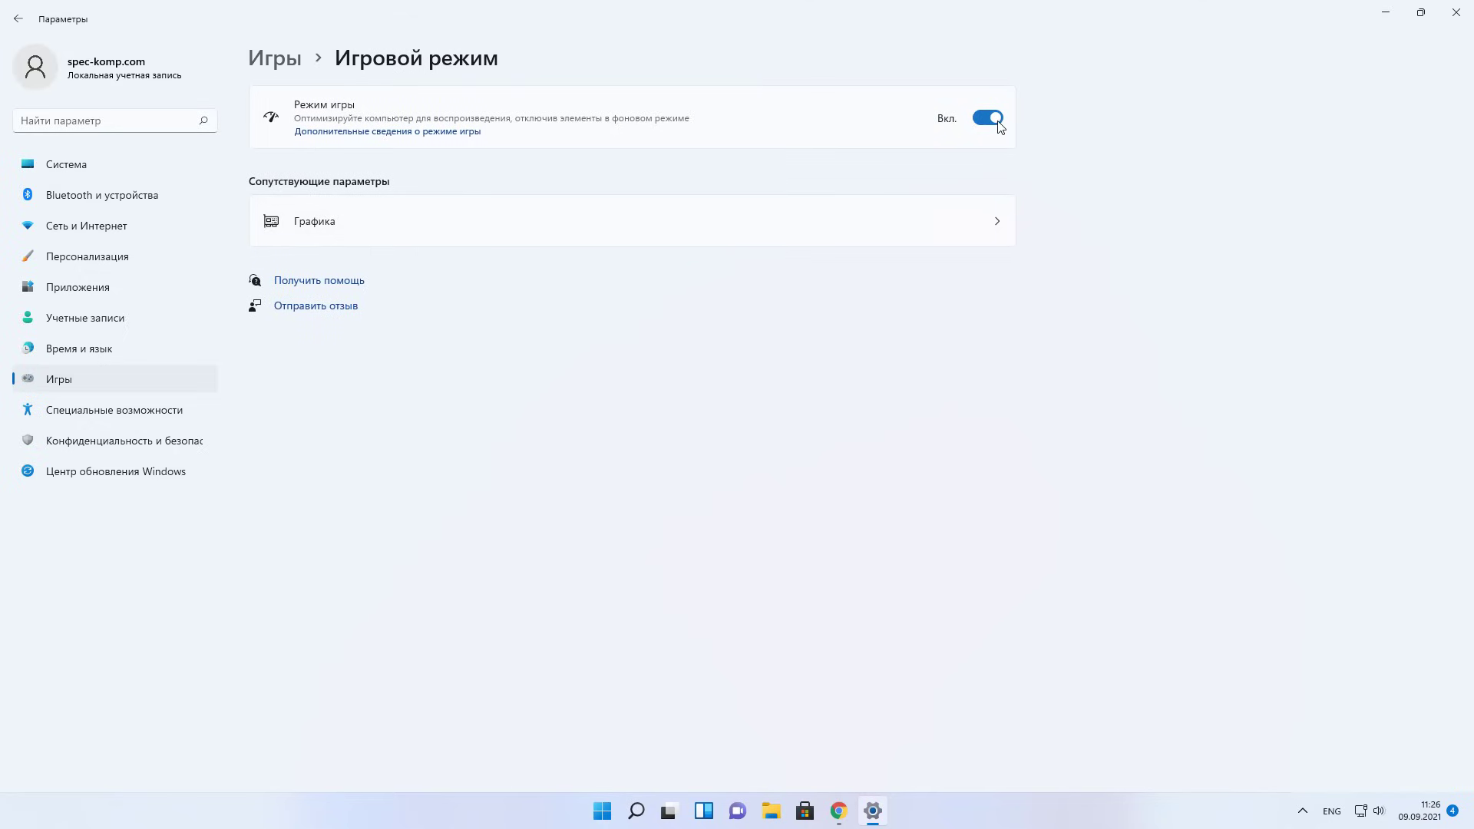
left_click(19, 19)
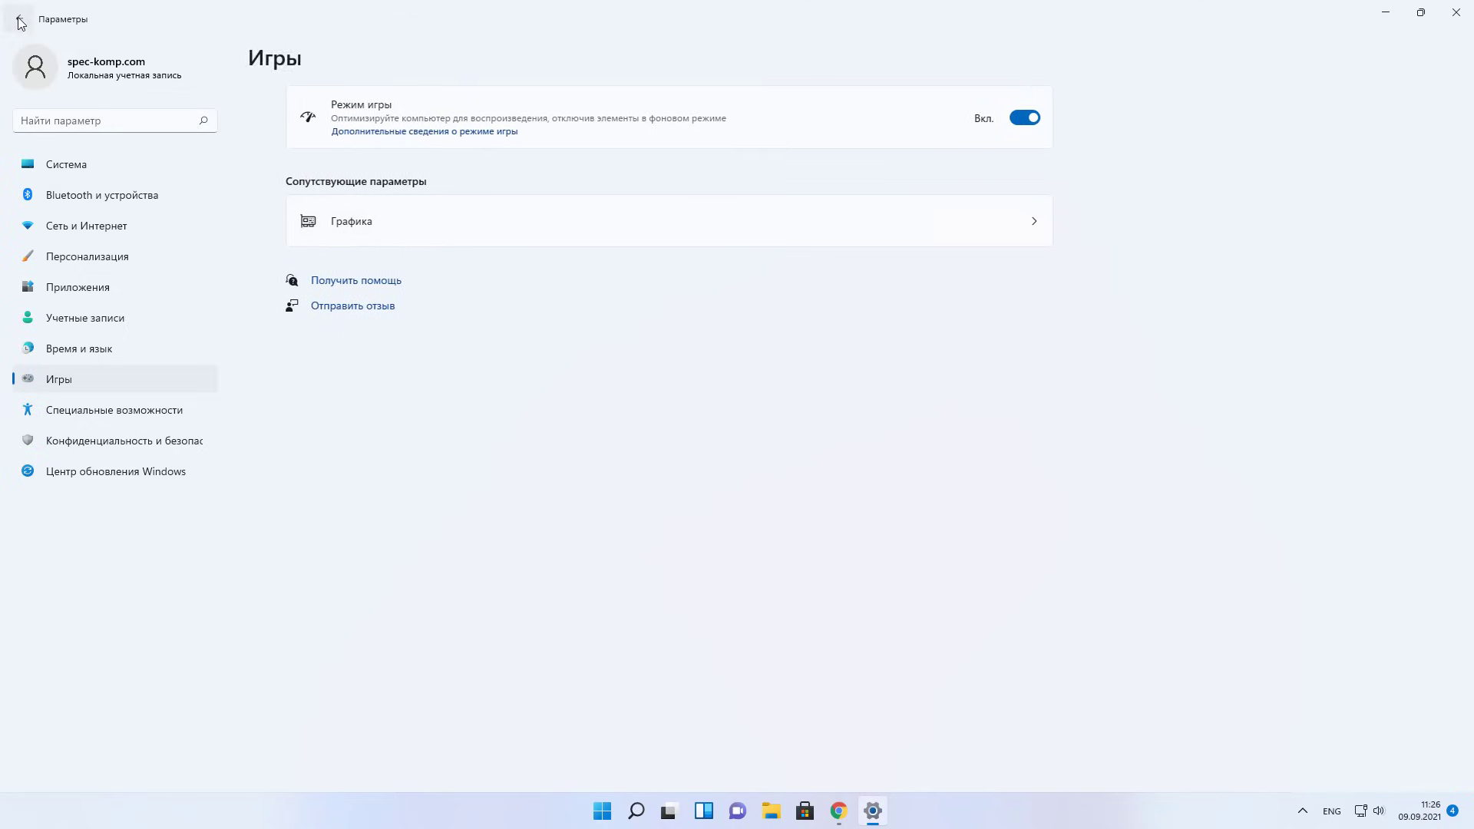
Open Безопасность Windows and reach the Исключения page through the virus and threat protection settings, allowing the app to make changes
left_click(1302, 813)
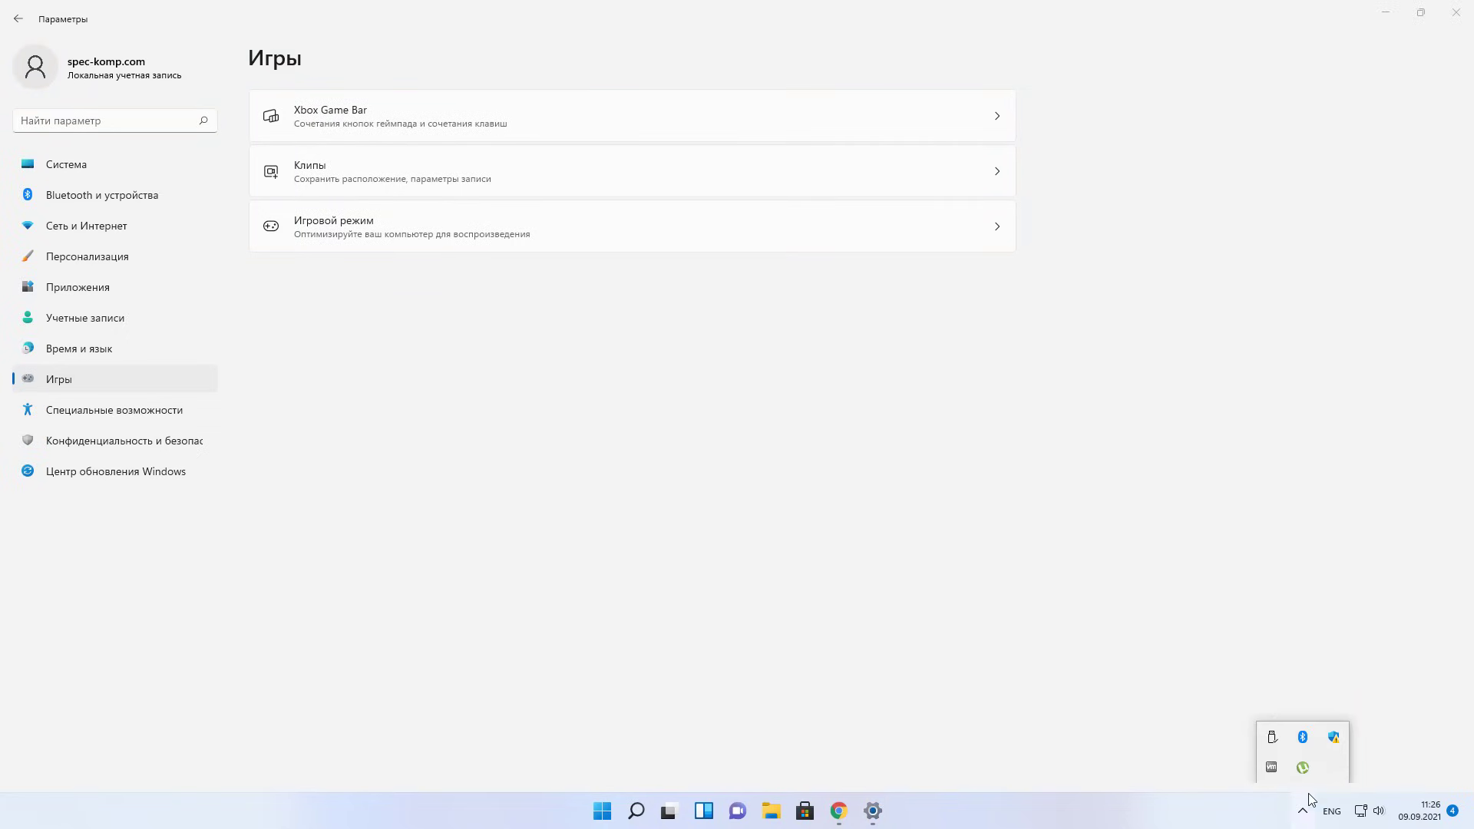
left_click(1335, 736)
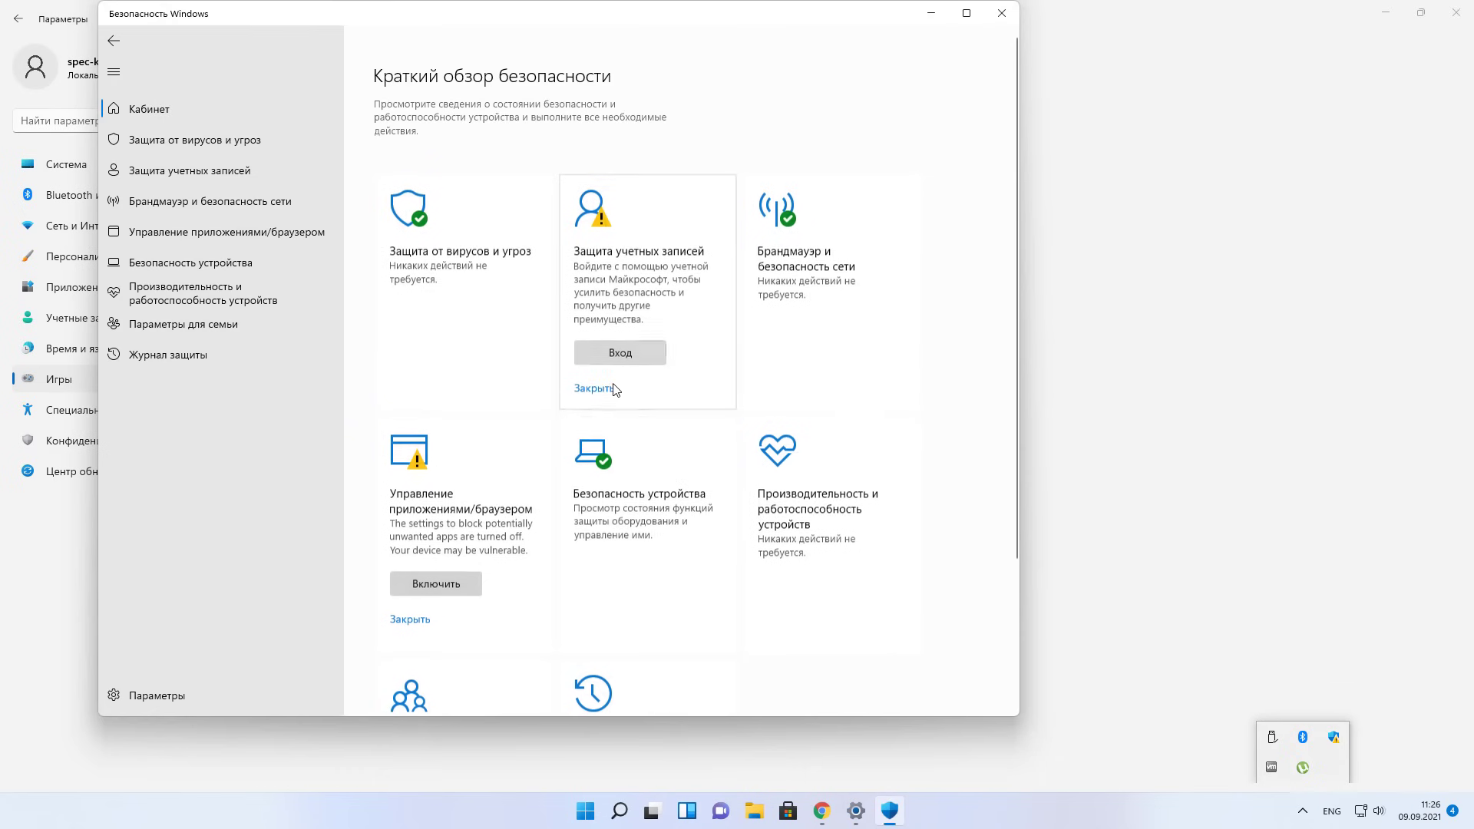
left_click(430, 261)
scroll(429, 261, "down", 1)
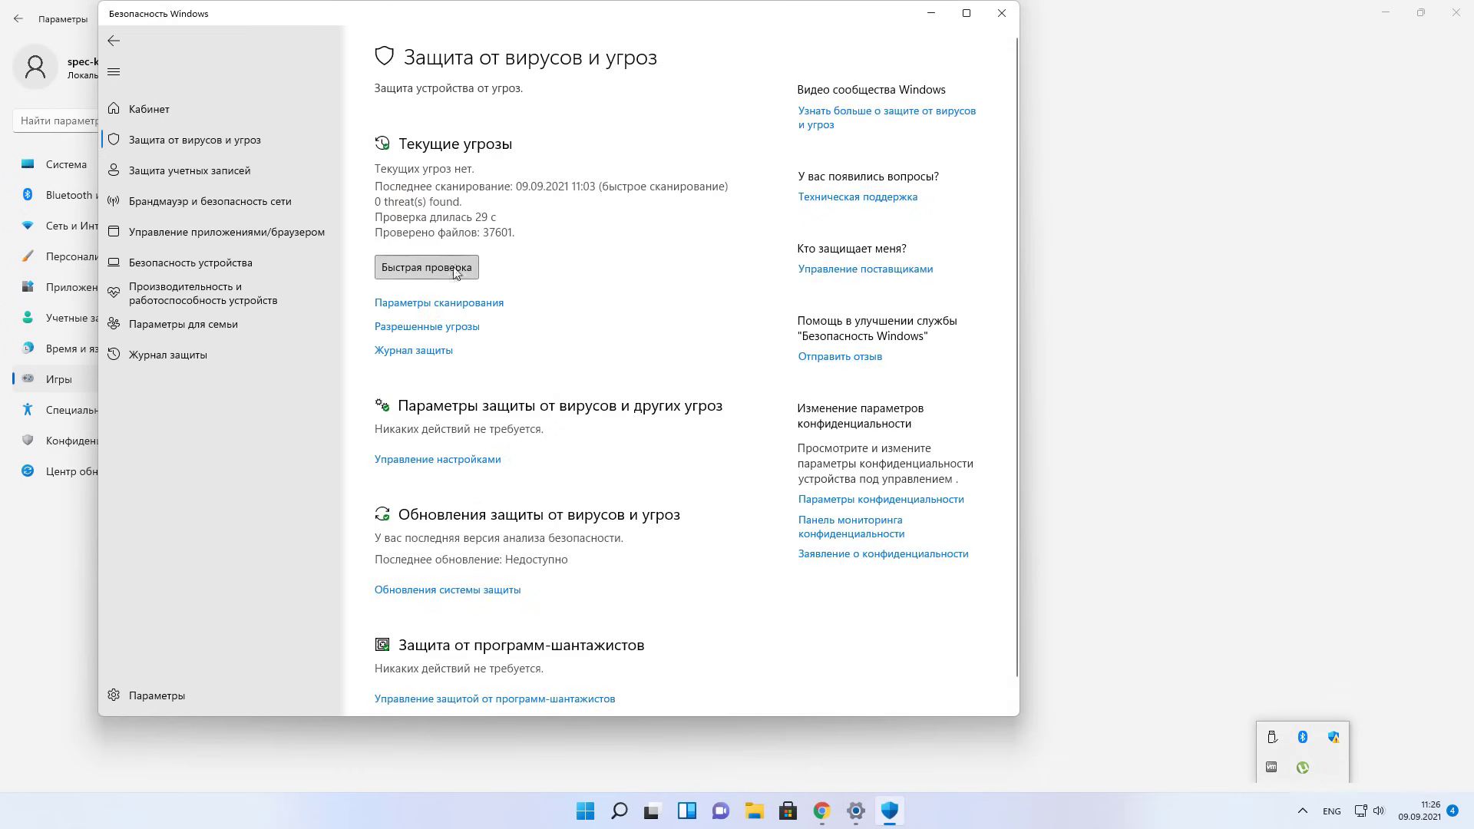
left_click(446, 461)
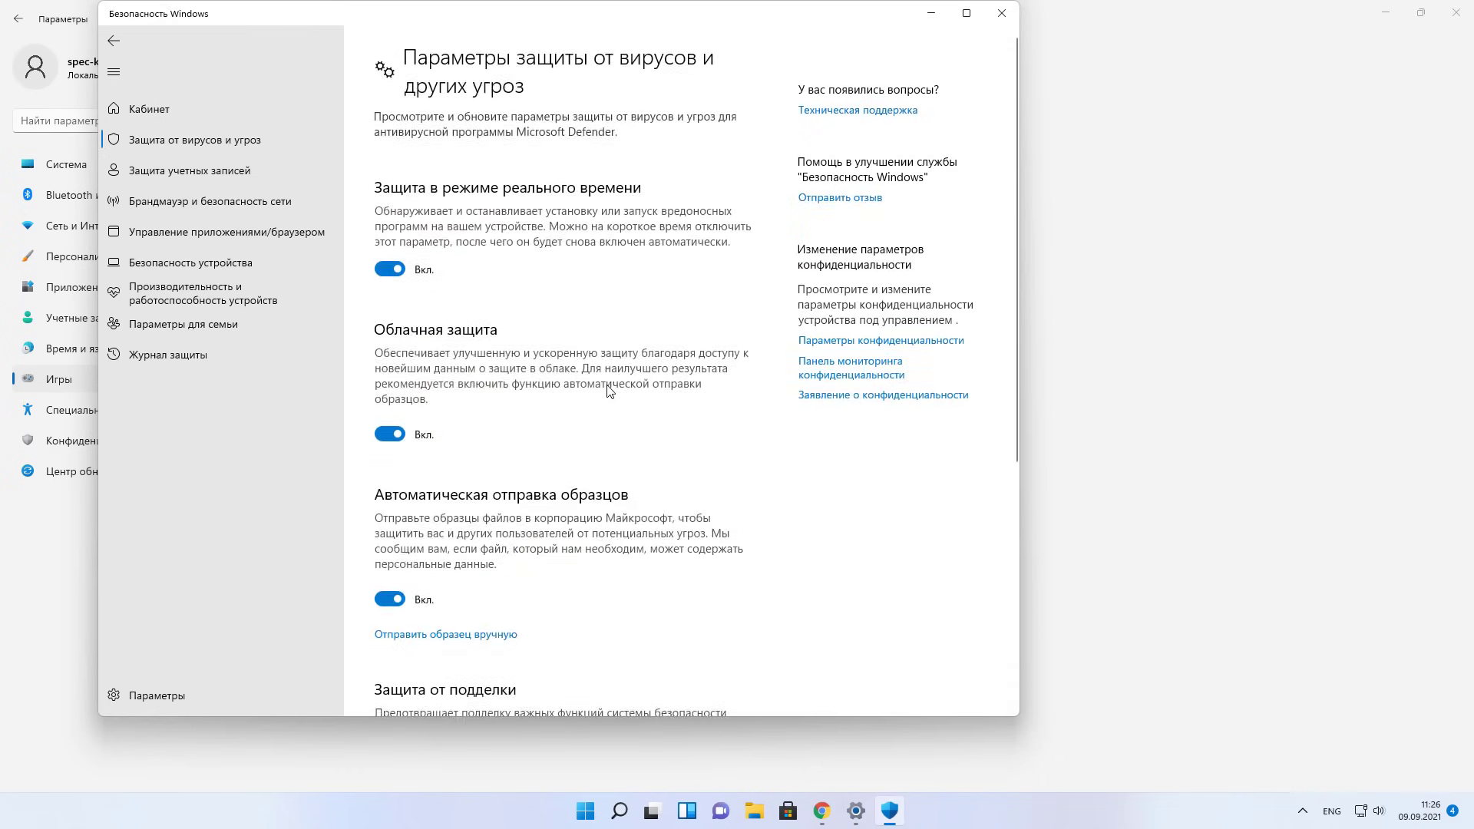
scroll(606, 392, "down", 5)
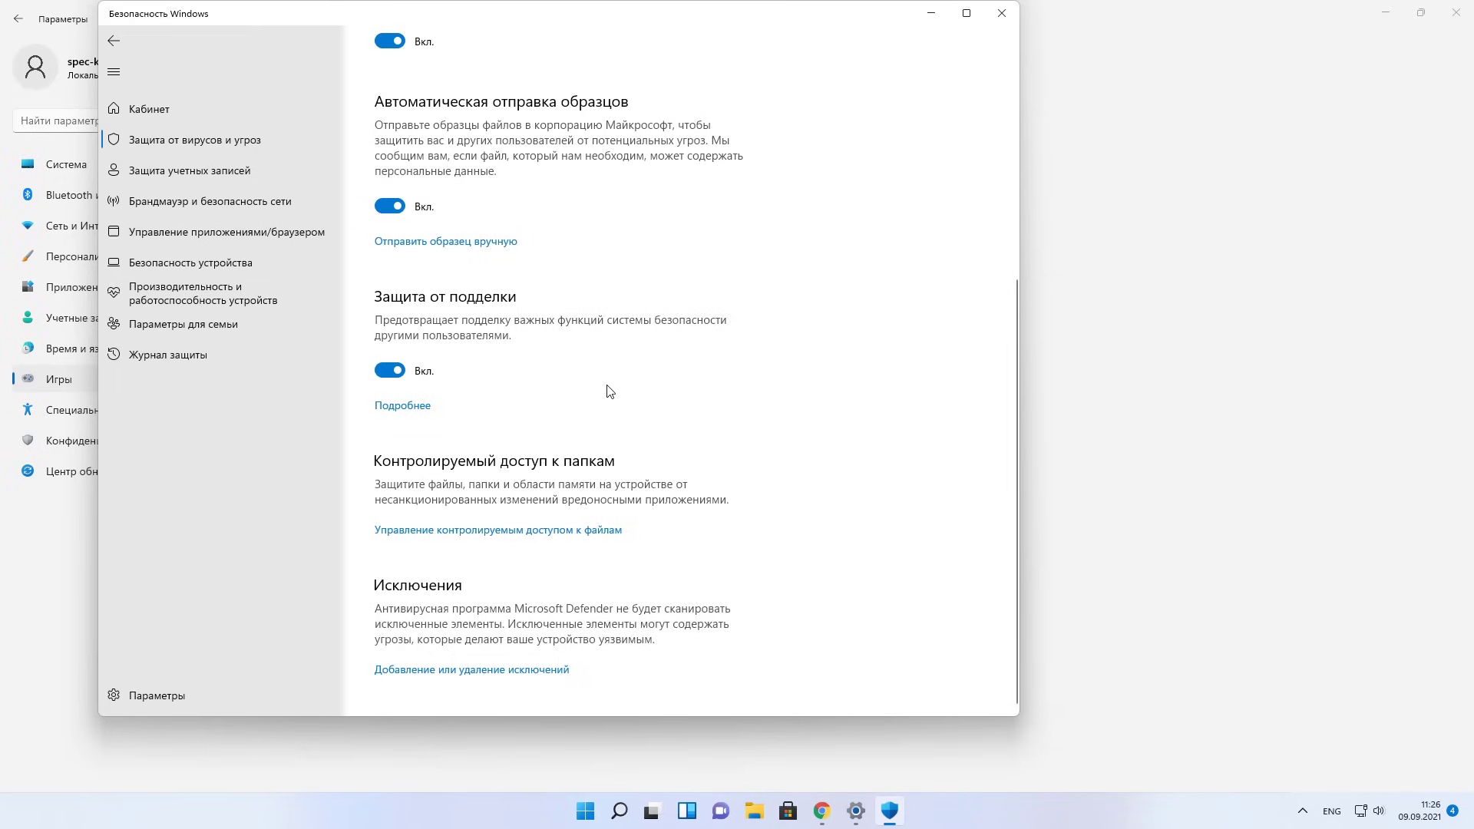
left_click(434, 670)
left_click(681, 525)
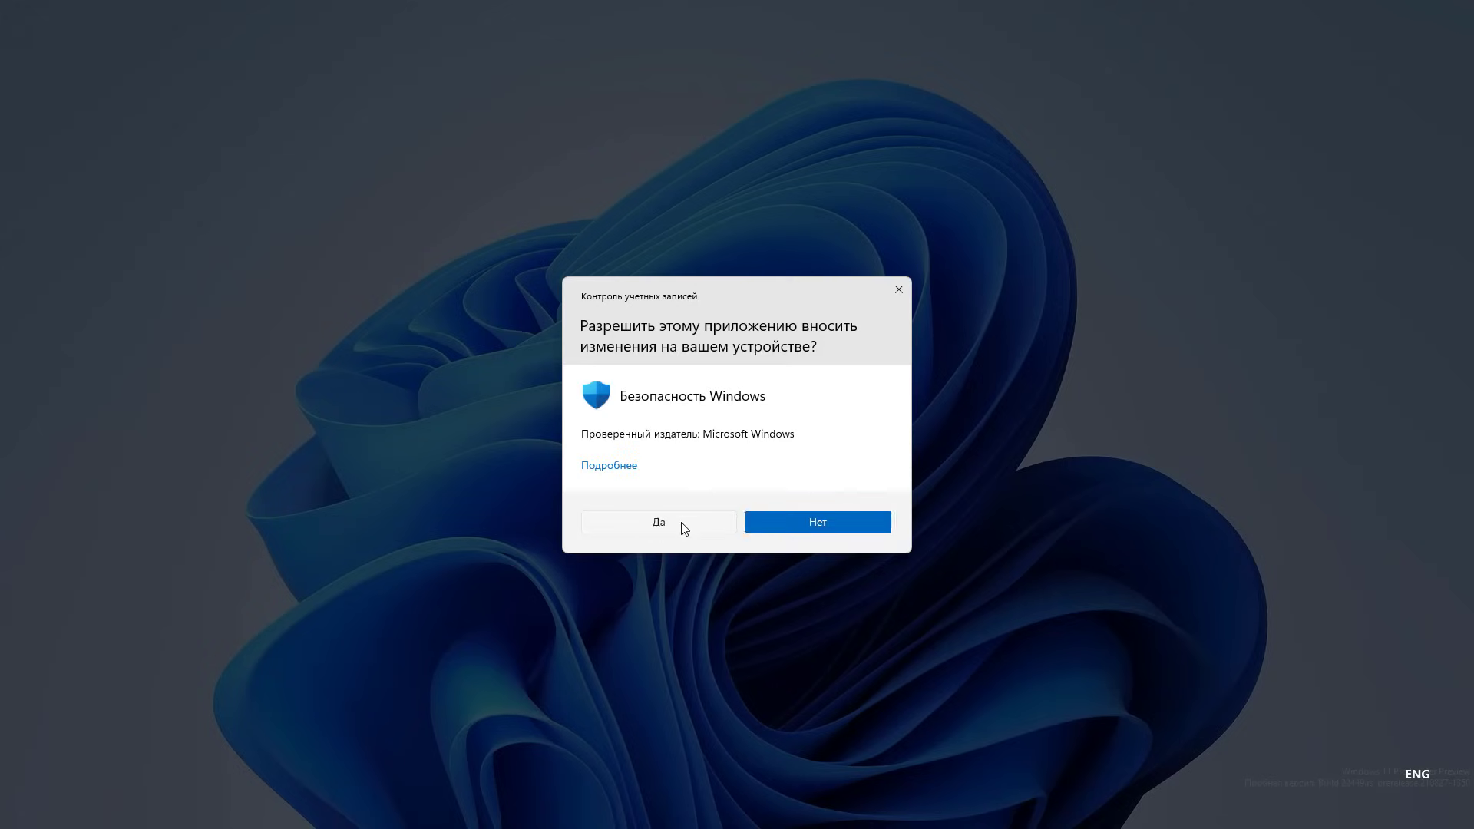
Try to add a folder exclusion by browsing to Локальный диск (C:), cancel the selection, and close Безопасность Windows
left_click(462, 182)
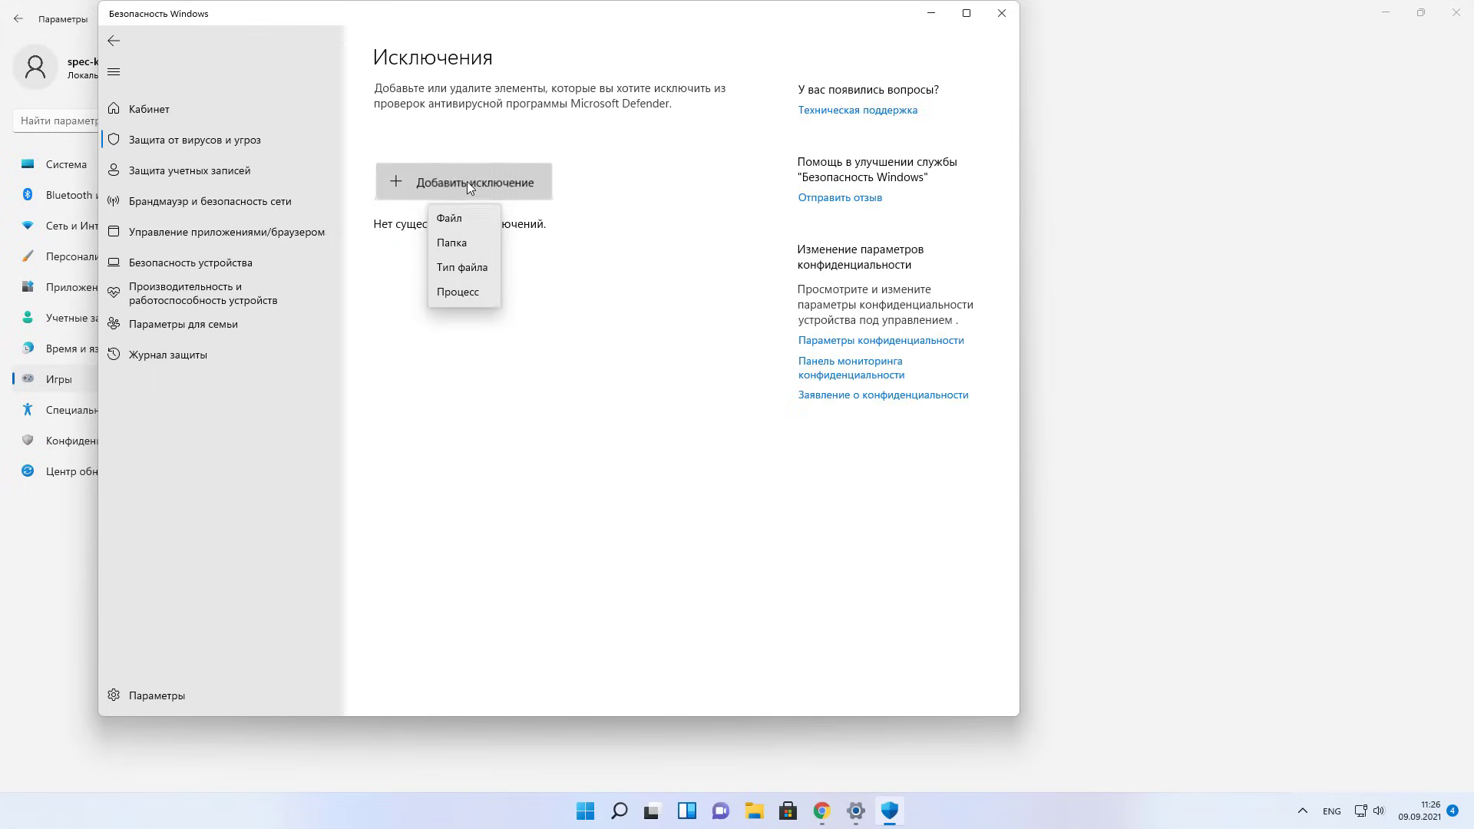
left_click(465, 242)
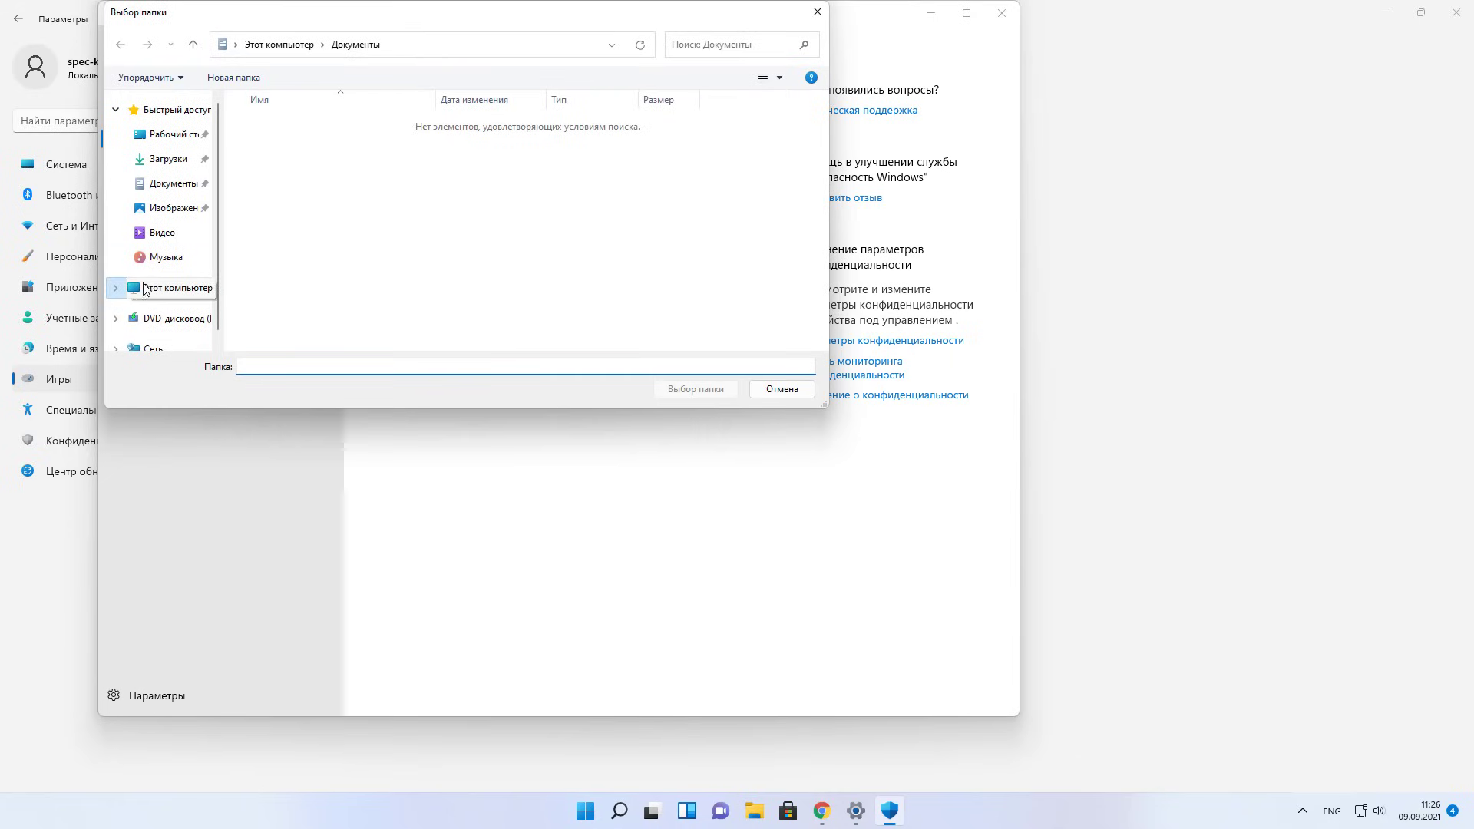
left_click(169, 288)
double_click(393, 251)
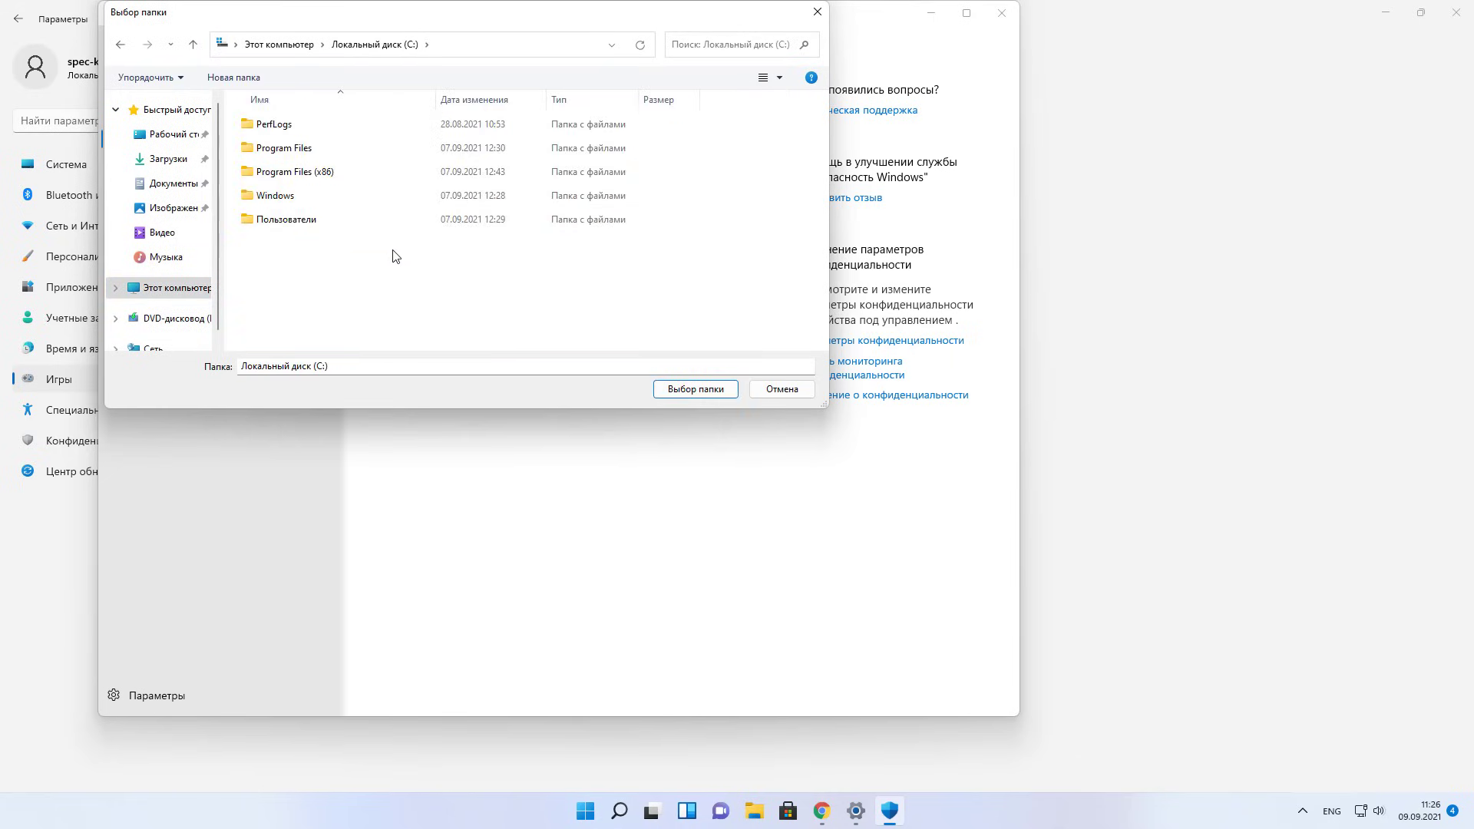
left_click(779, 392)
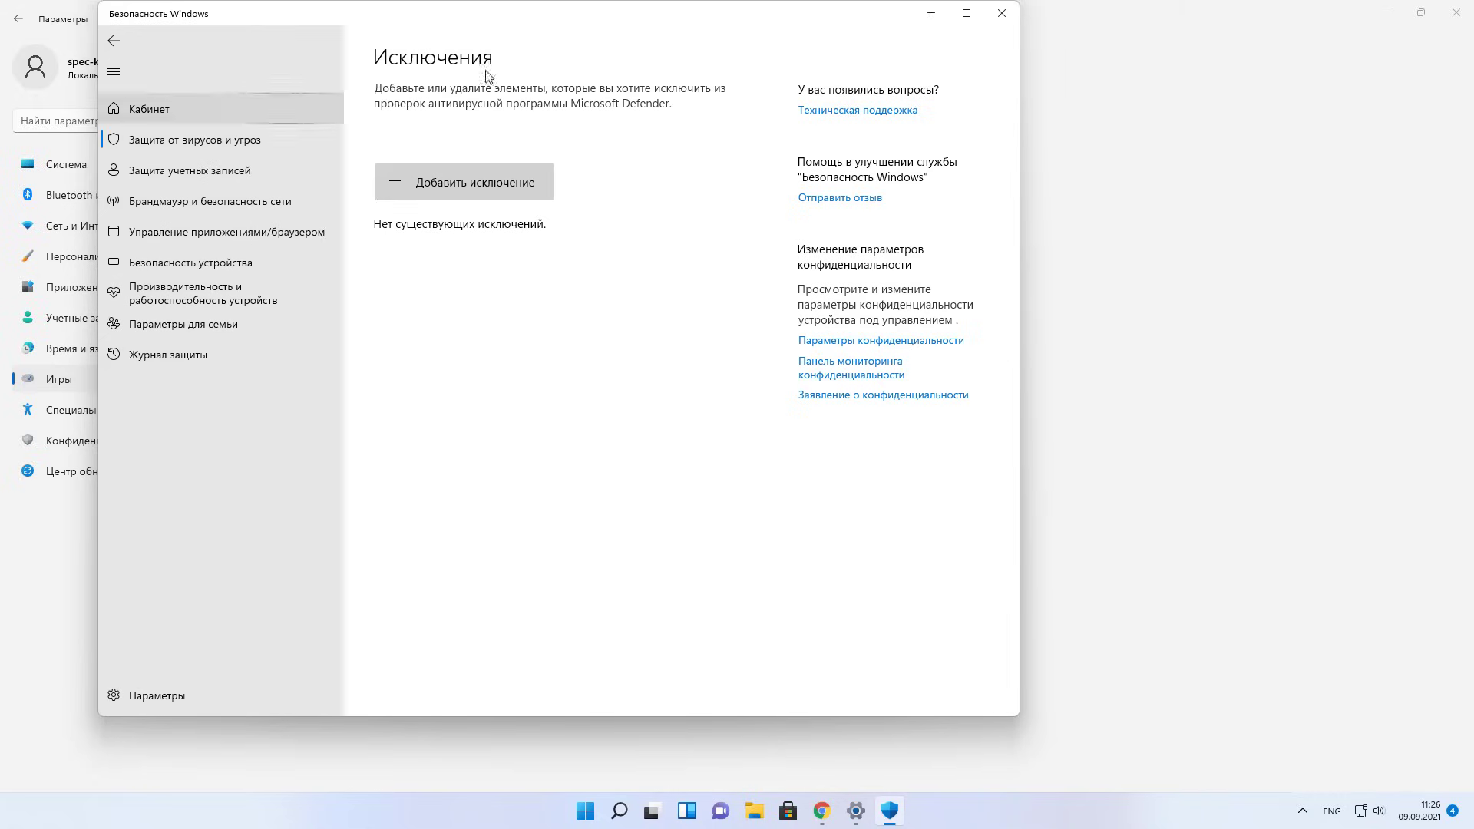
left_click(1009, 21)
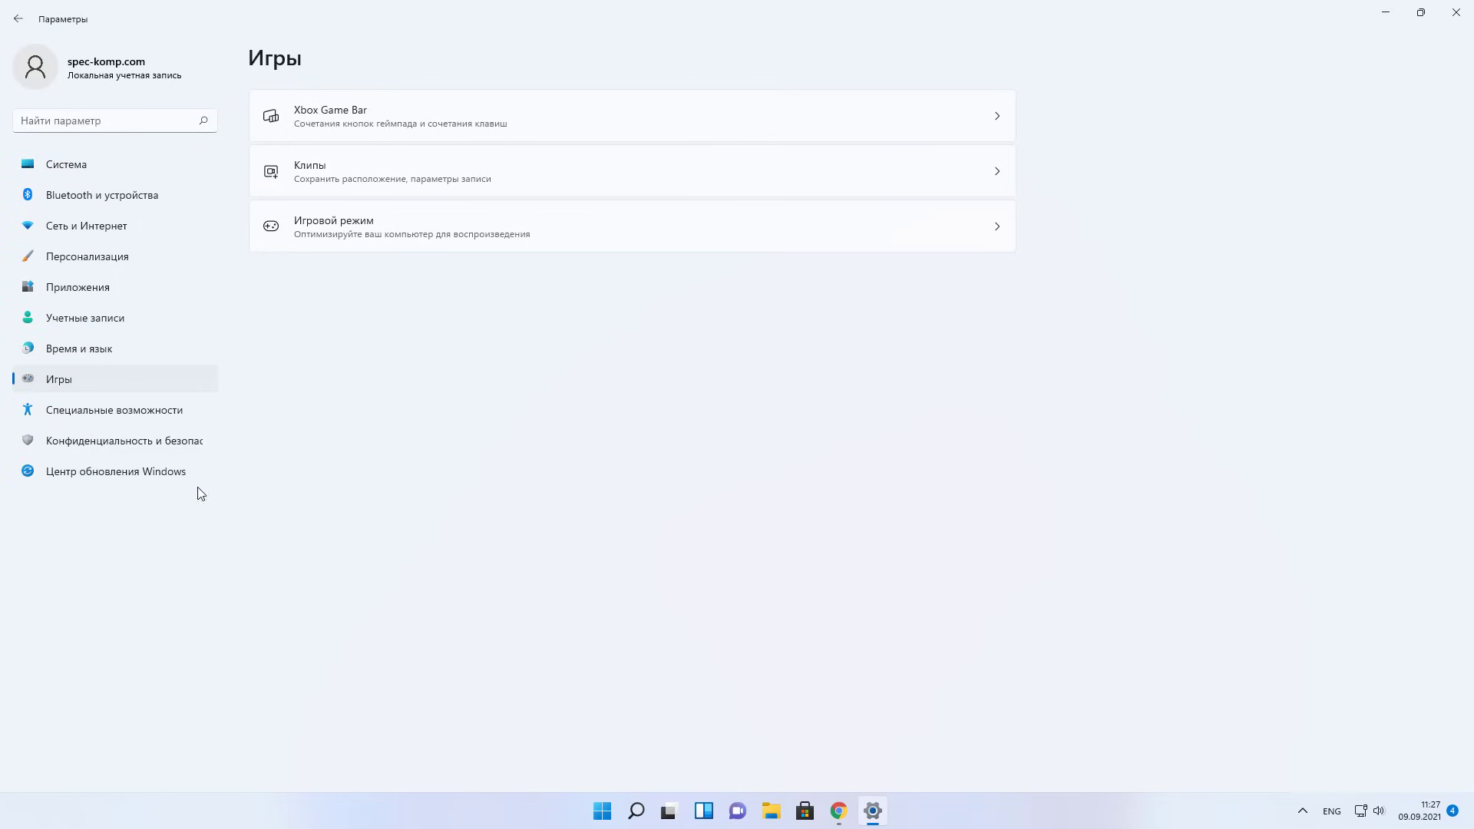
Open the Центр обновления Windows page and examine its update options
left_click(97, 473)
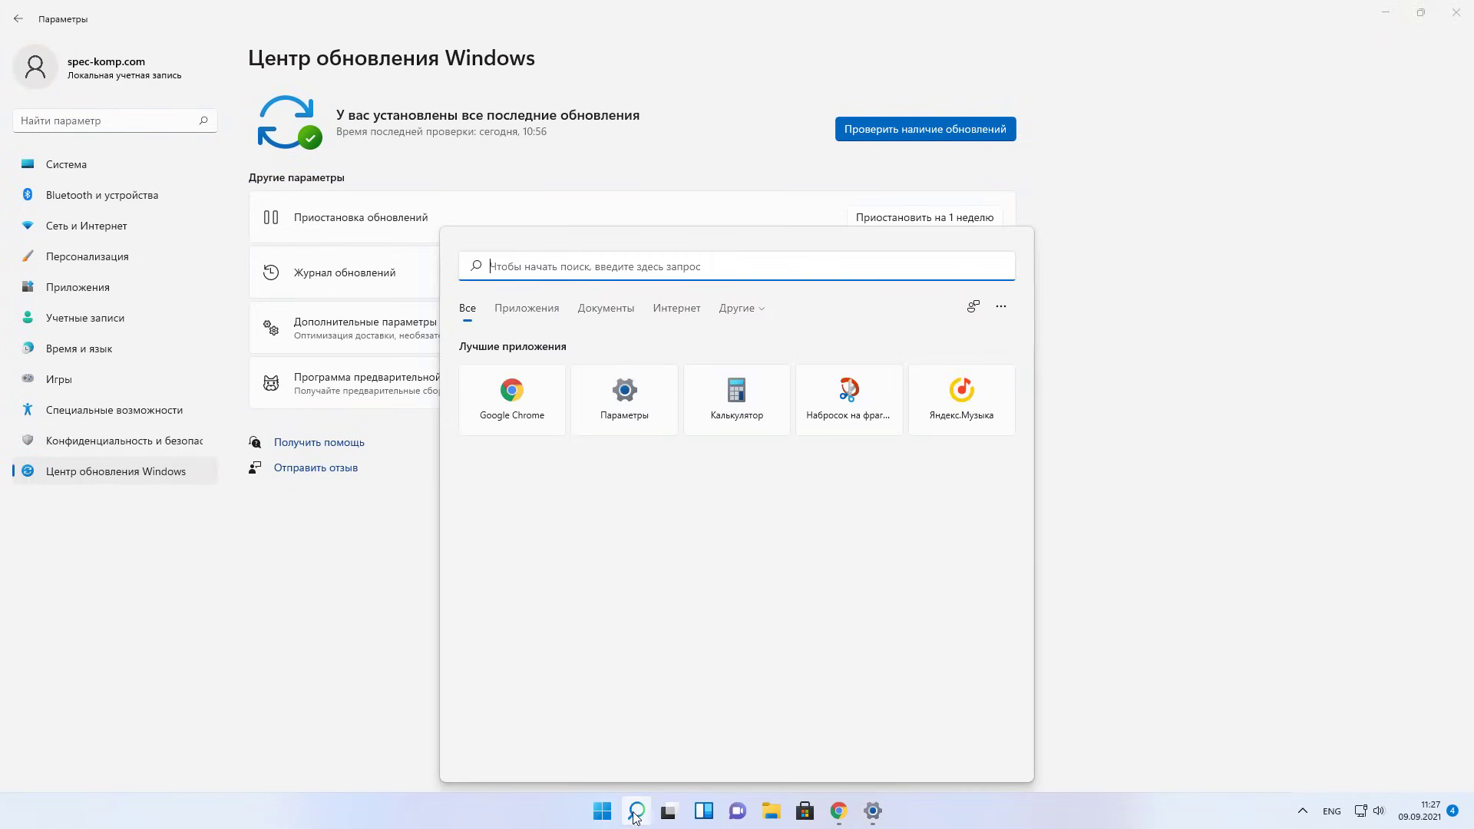
left_click(1241, 409)
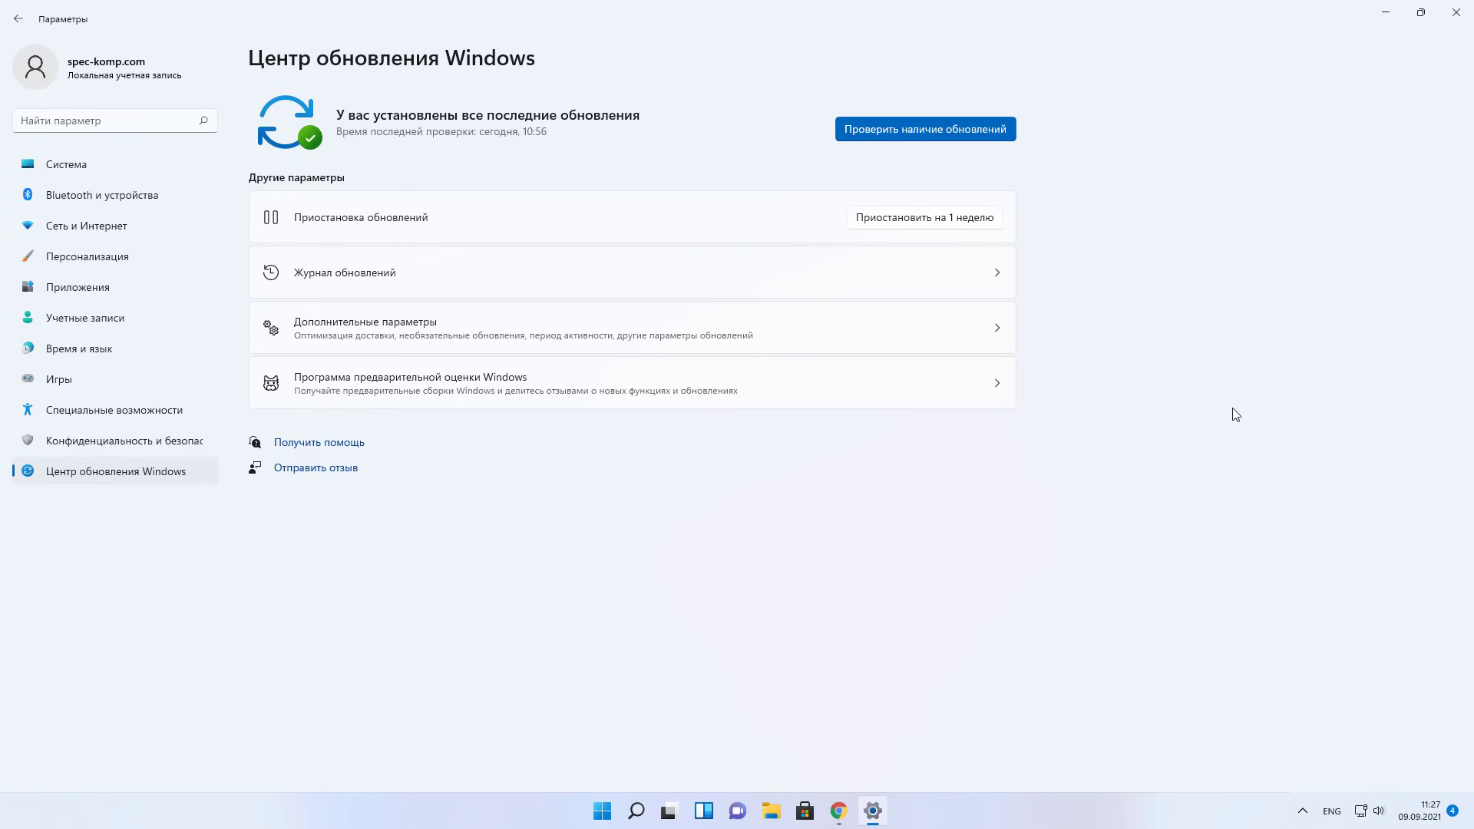
Open the О системе page in the Система settings and bring up Дополнительные параметры системы
left_click(89, 170)
scroll(690, 480, "down", 3)
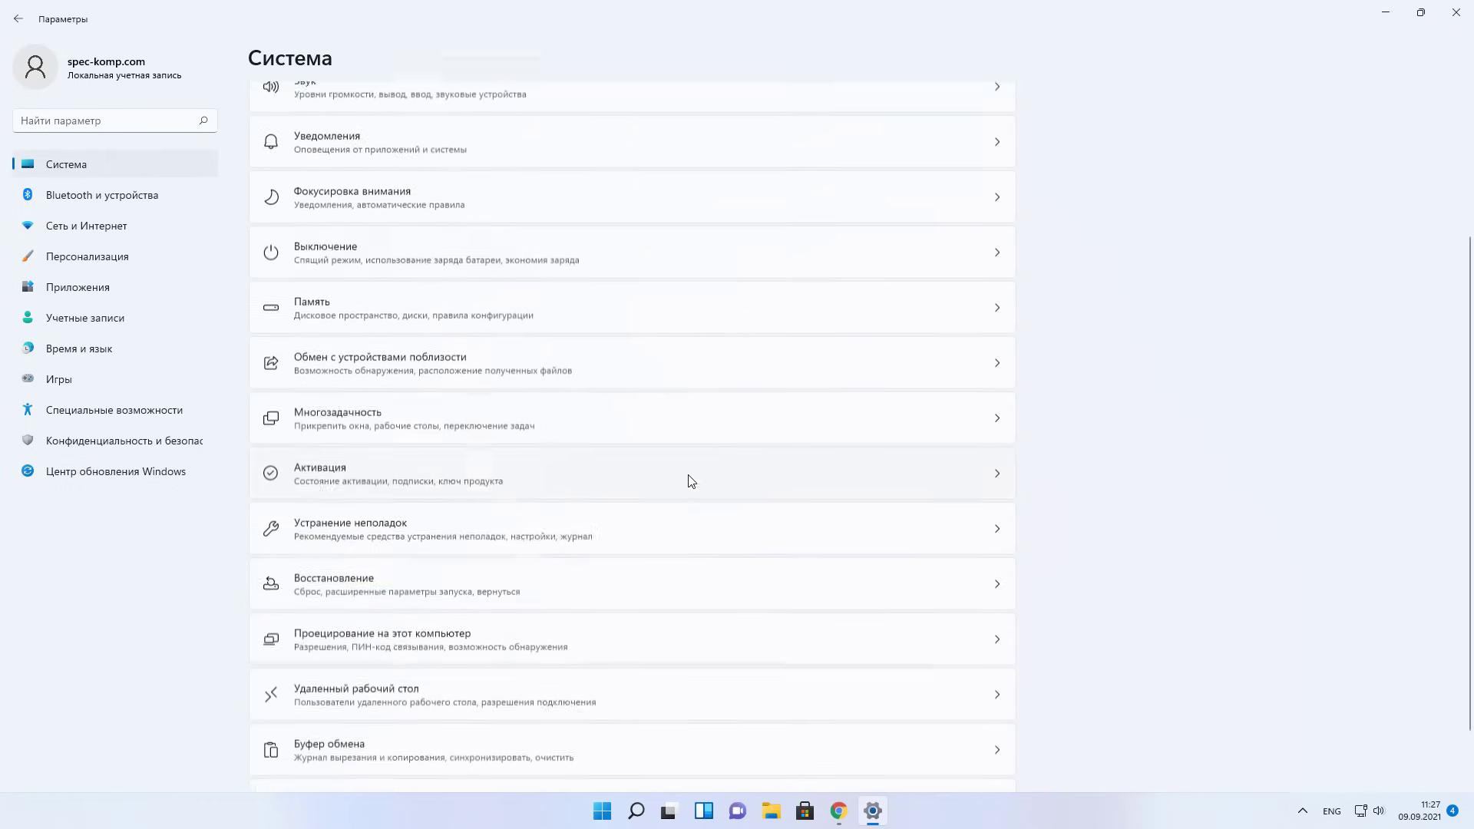
scroll(690, 480, "down", 1)
left_click(379, 737)
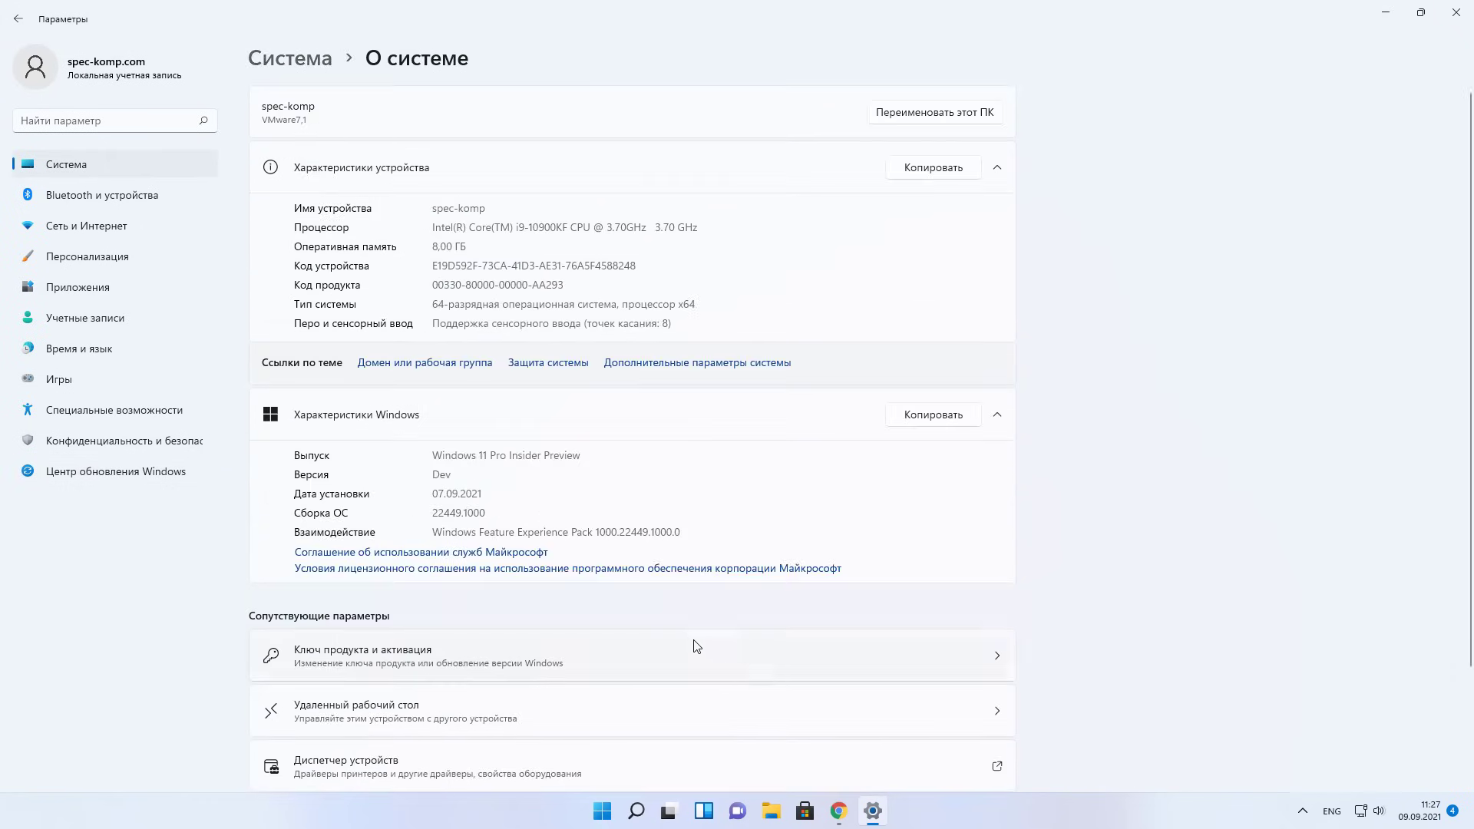
scroll(690, 640, "down", 2)
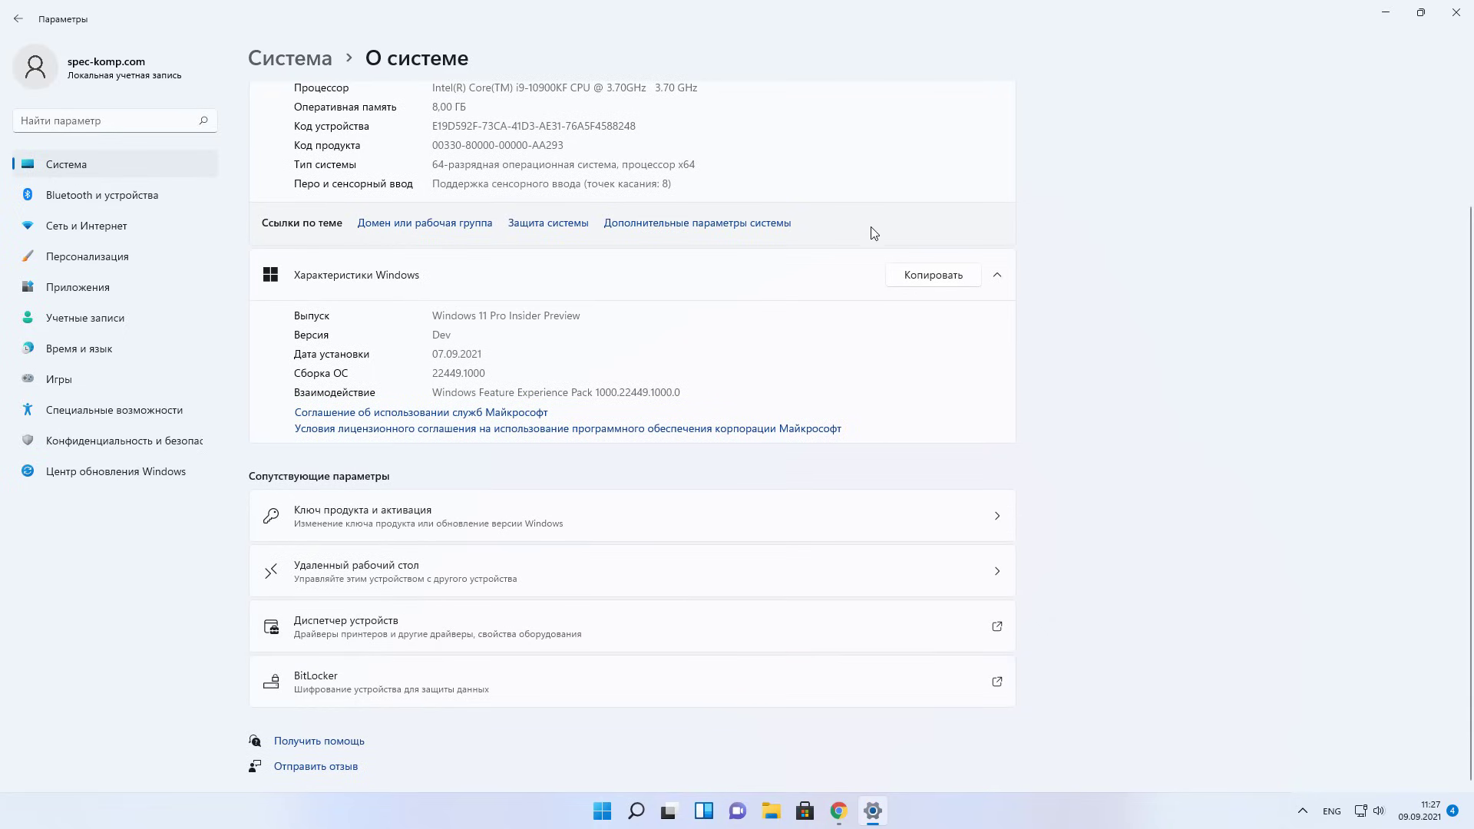
left_click(705, 224)
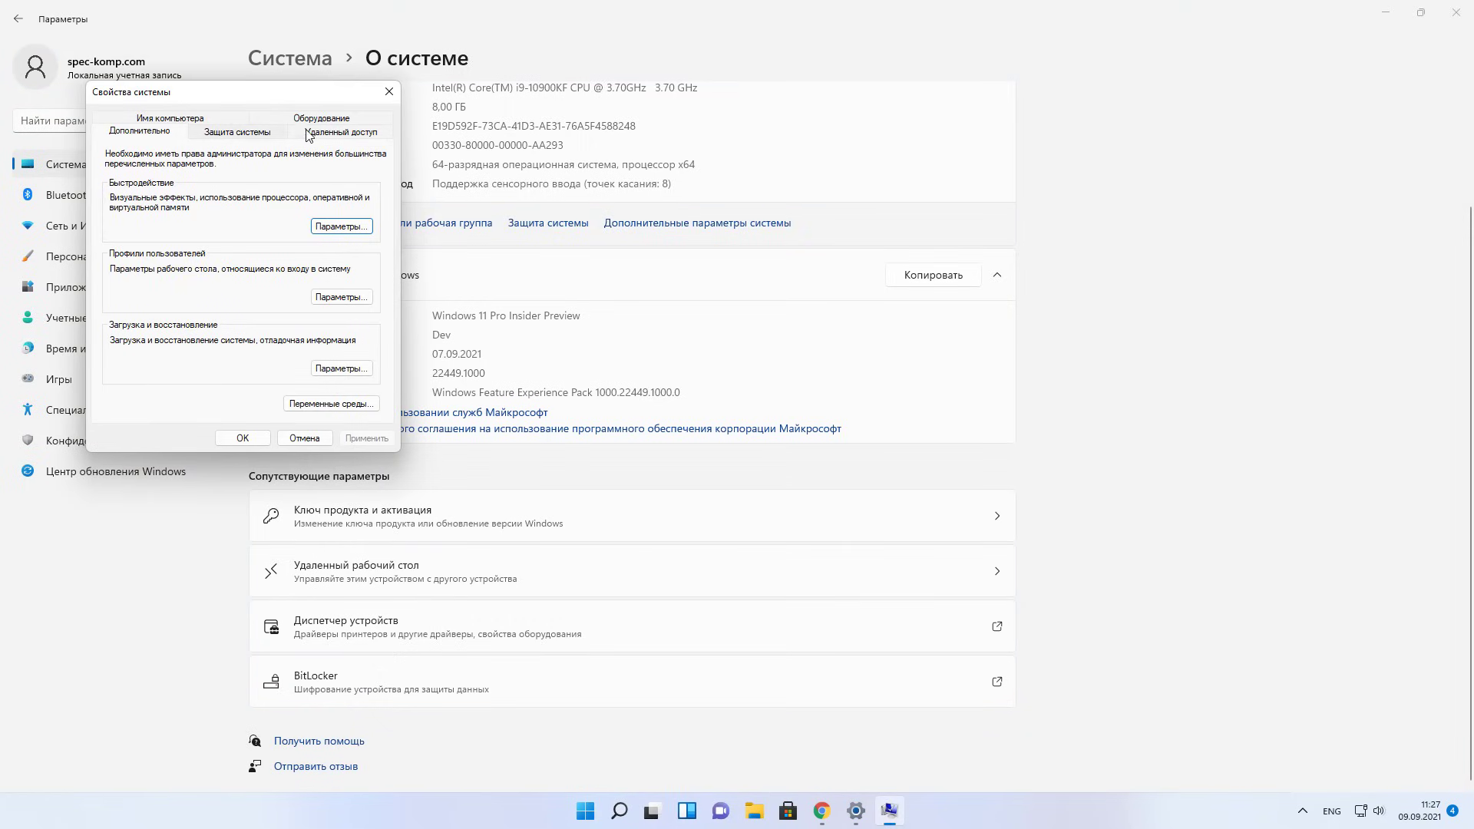
Examine the virtual memory section in the advanced performance parameters and close both the performance and system properties dialogs
left_click(355, 228)
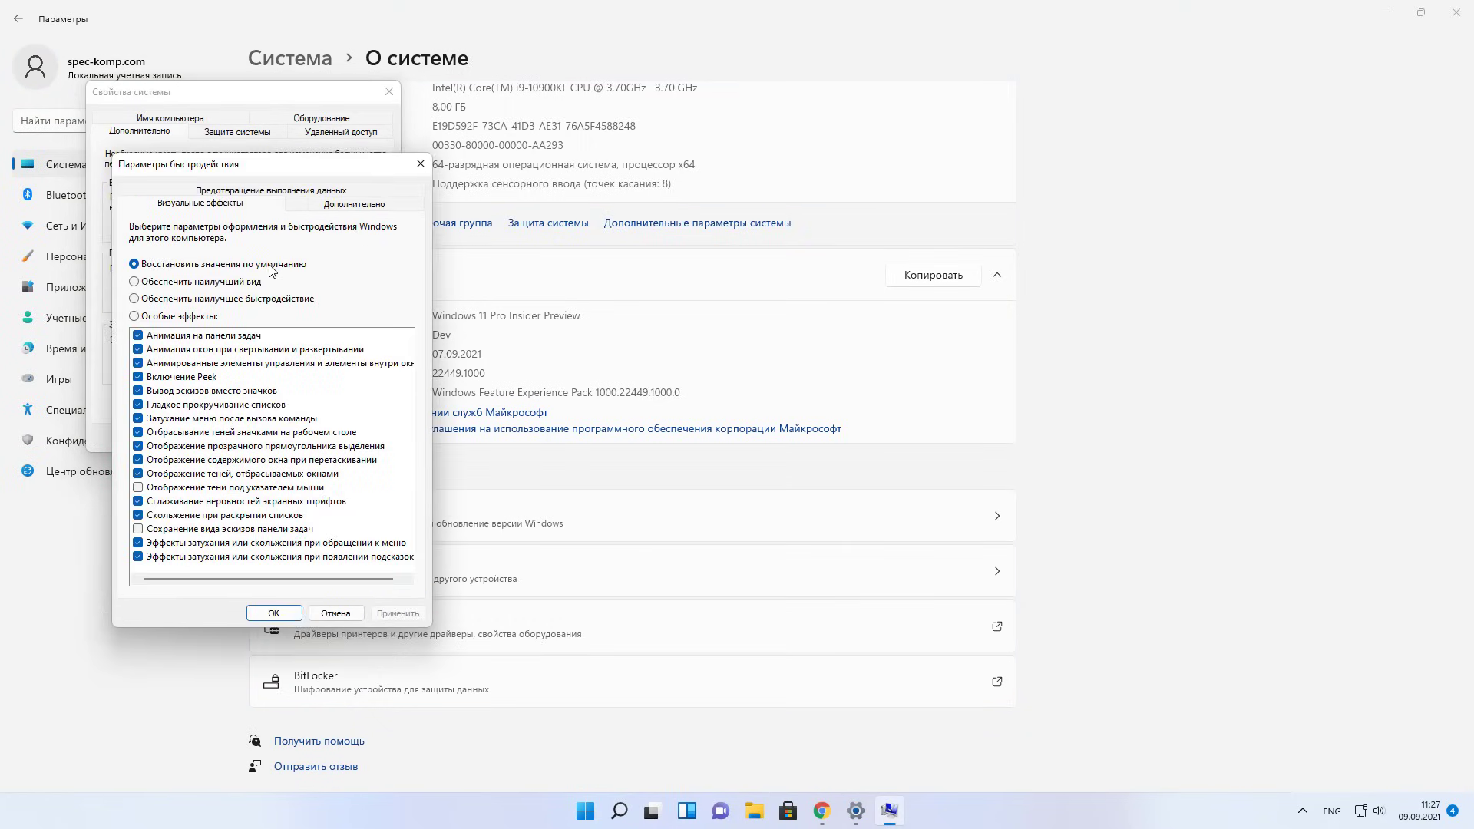
left_click(330, 206)
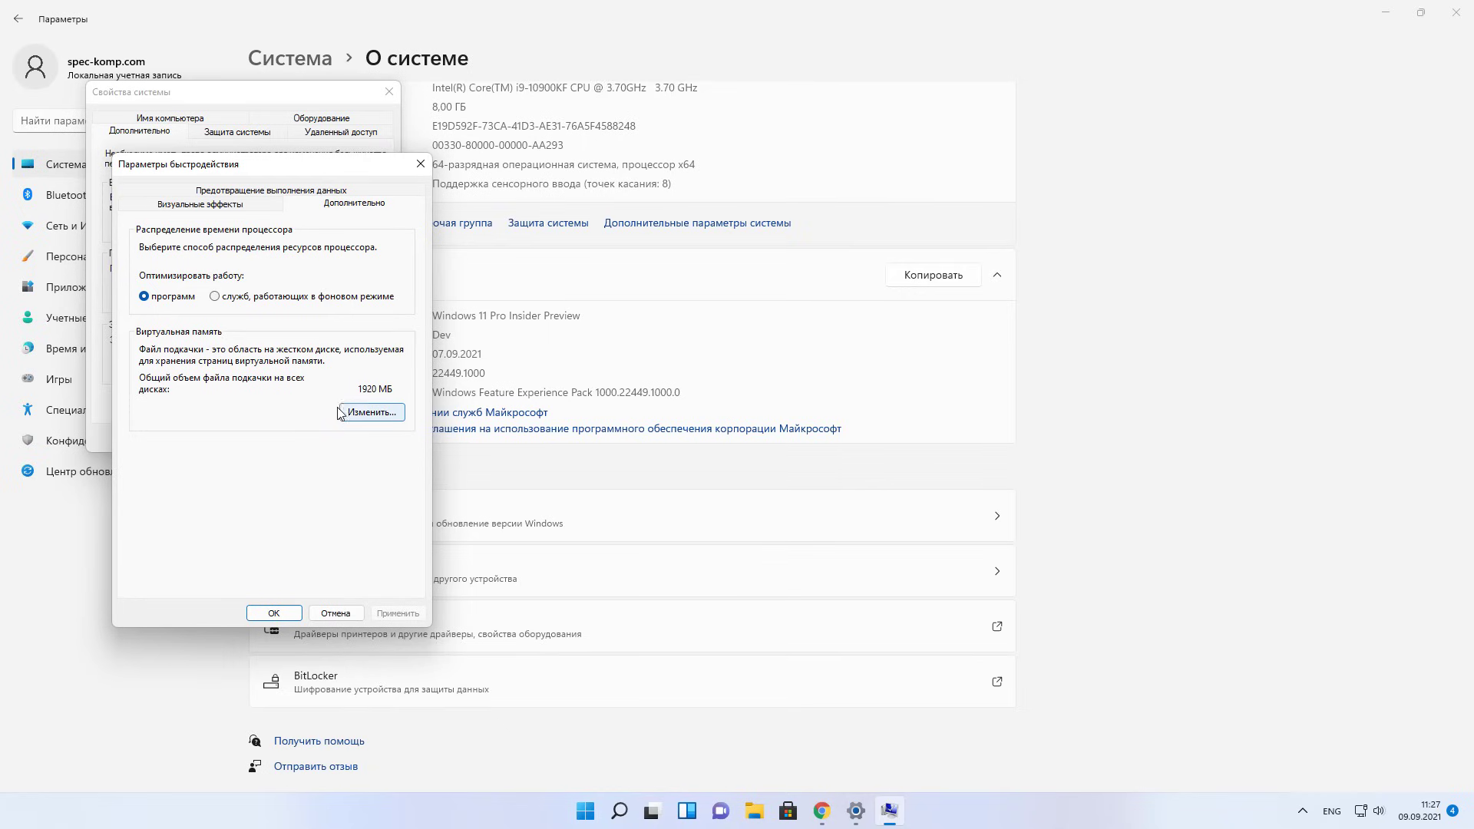
left_click(274, 614)
left_click(387, 98)
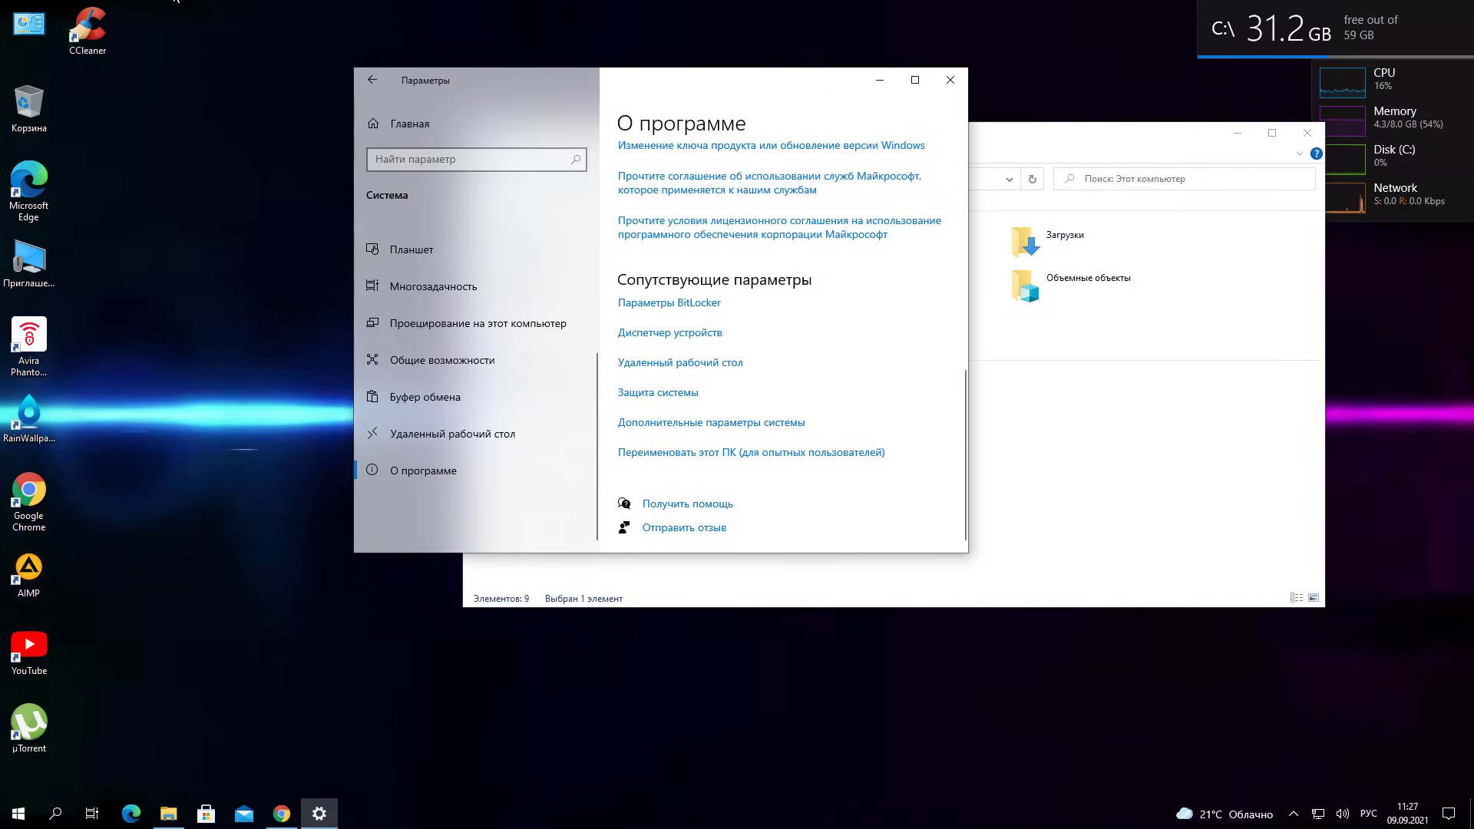
On the Windows 10 desktop, close the Параметры and Этот компьютер windows
left_click(952, 88)
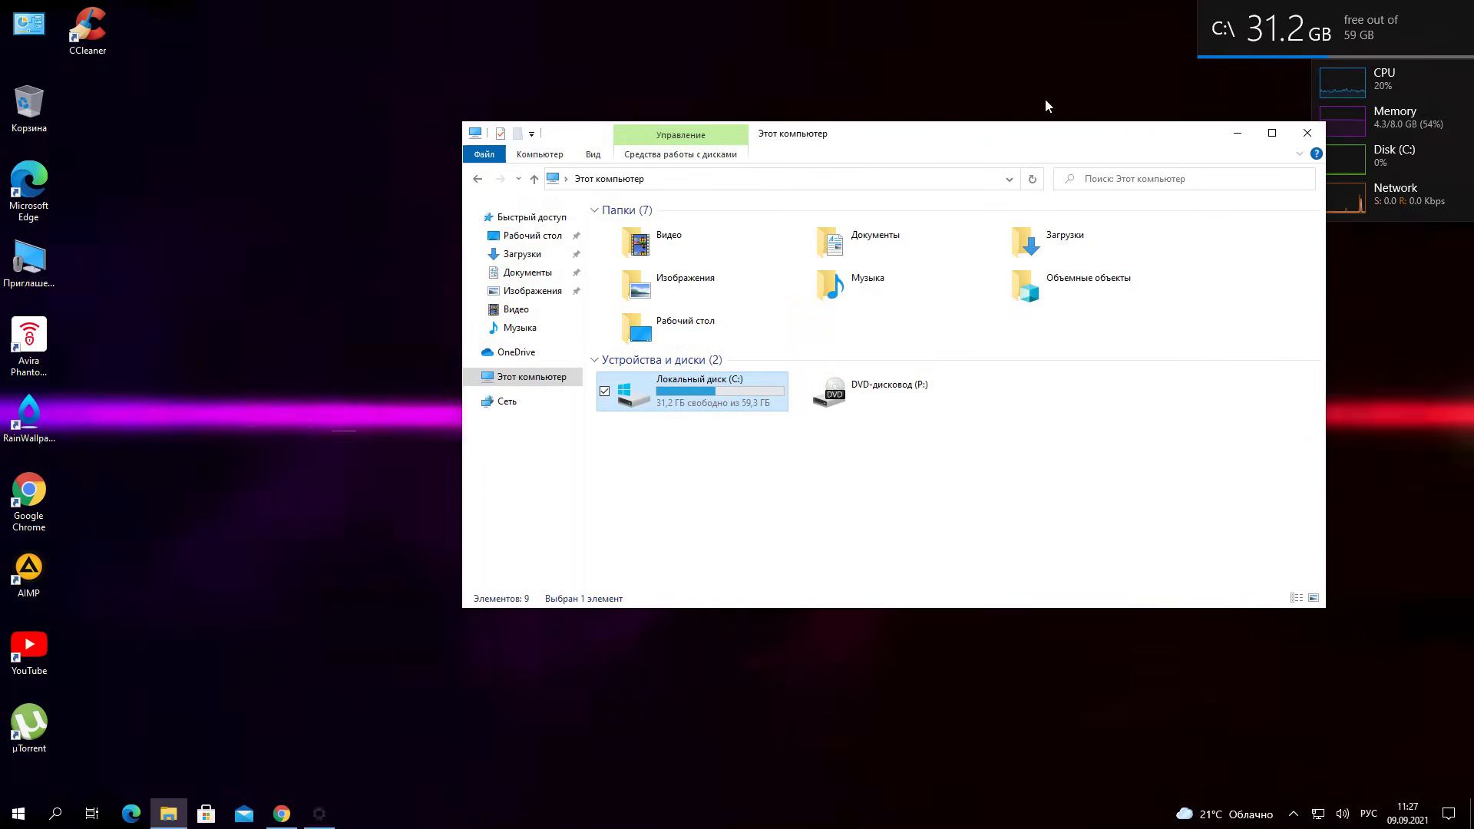
left_click(1307, 135)
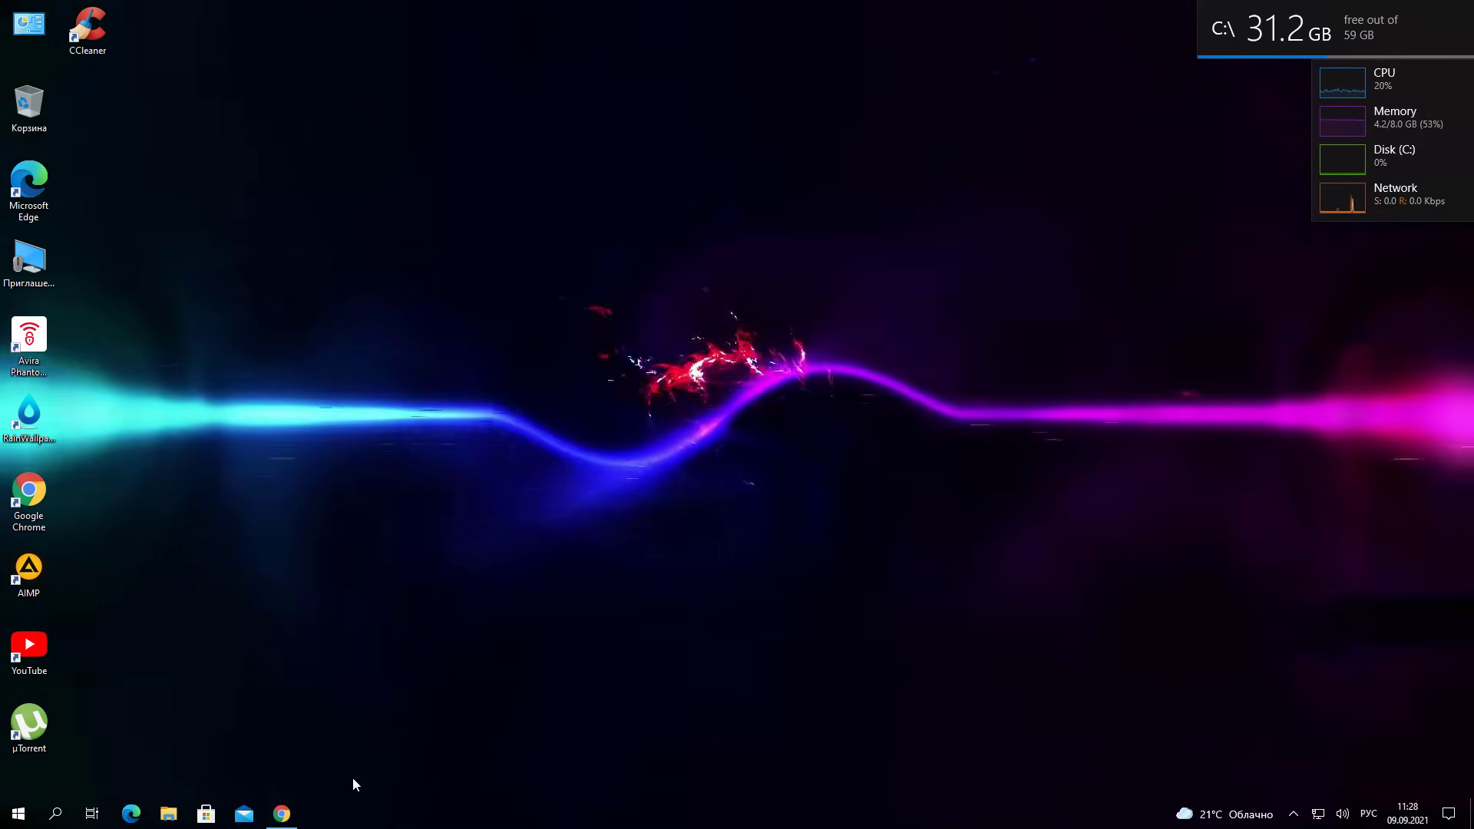
Switch to Google Chrome and look through the newest uploads on the YouTube channel's ВИДЕО page
left_click(283, 813)
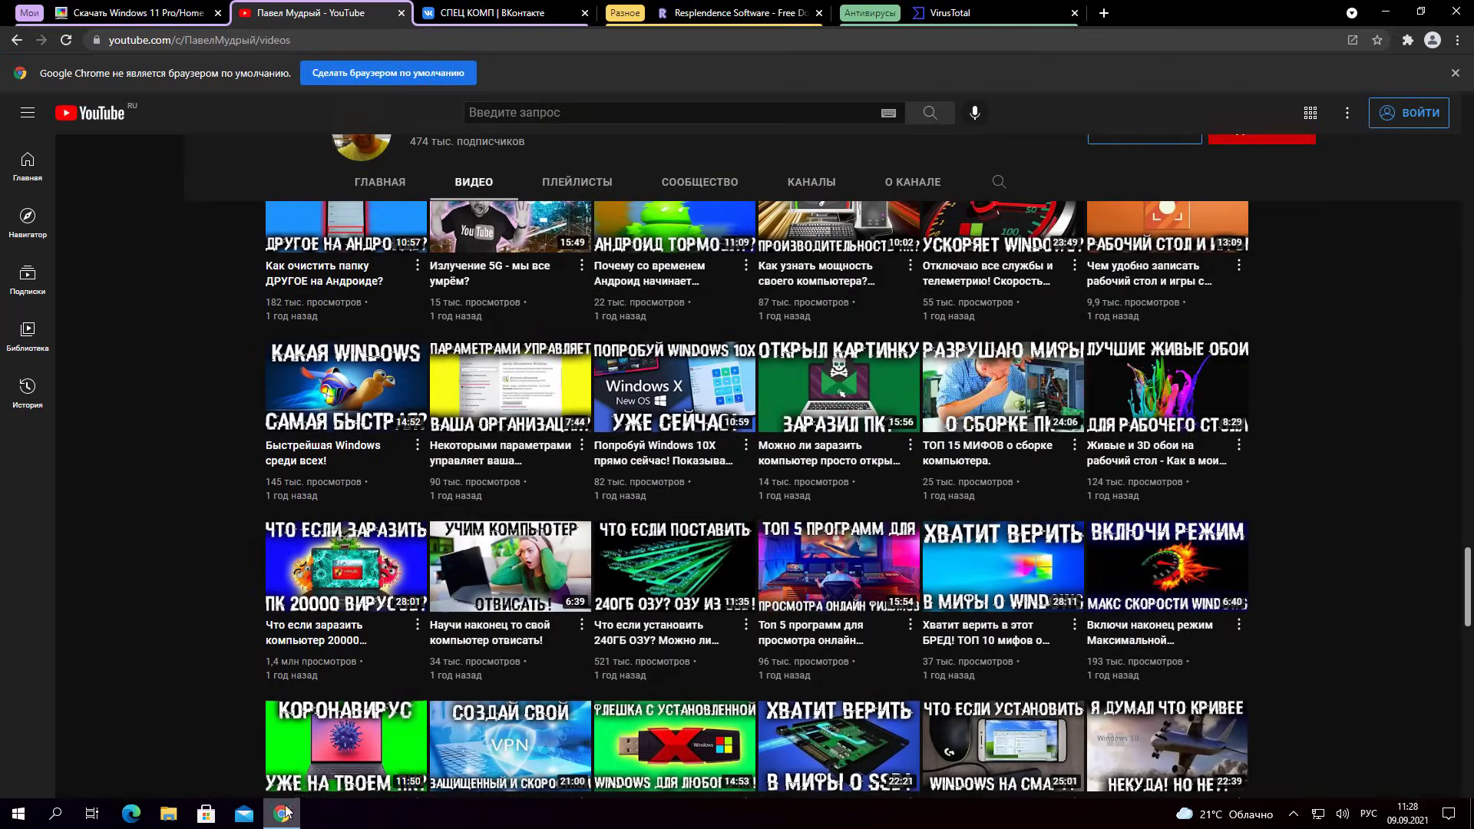
scroll(986, 590, "up", 10)
scroll(985, 587, "up", 15)
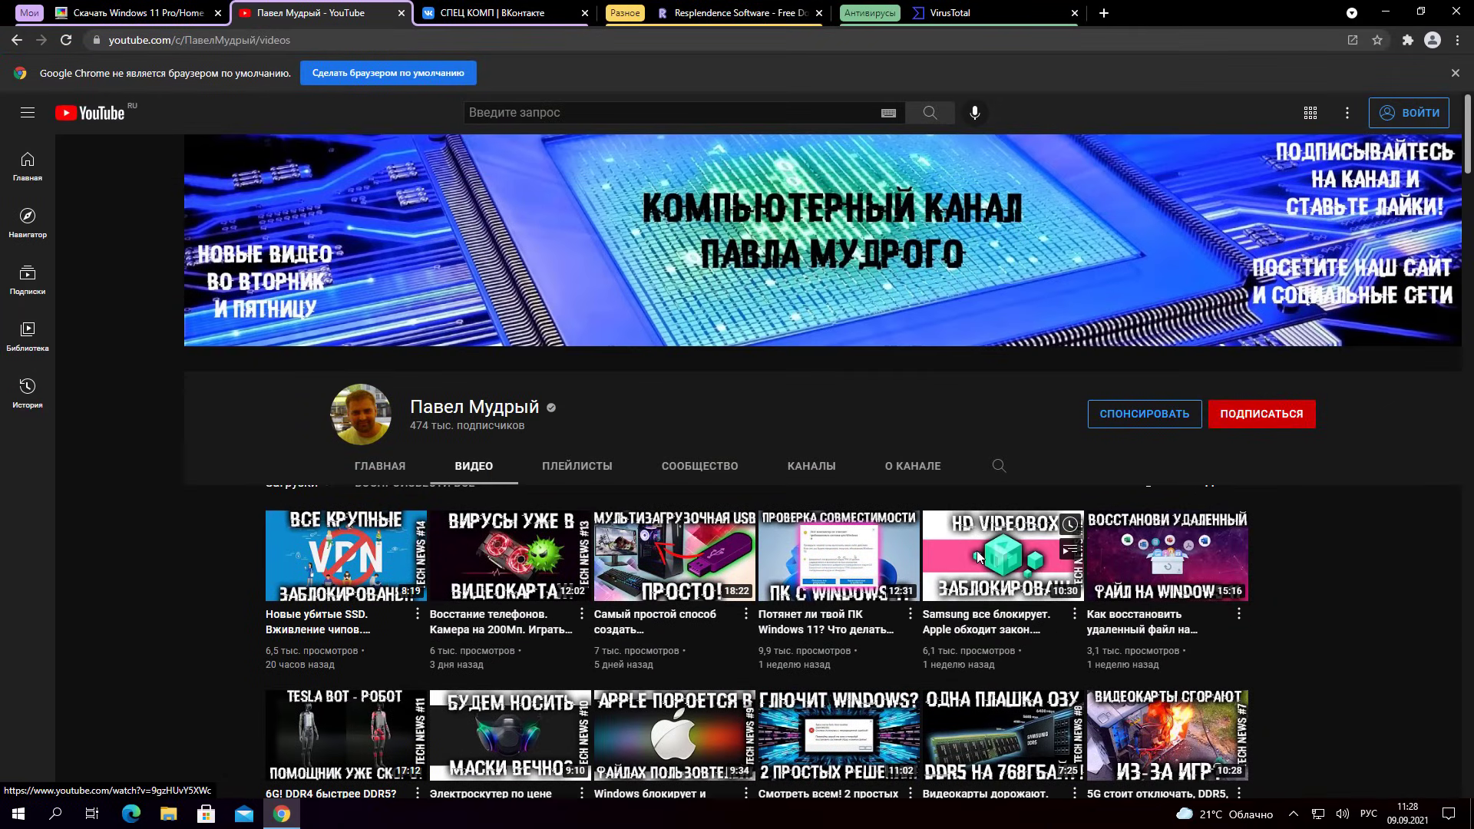
scroll(976, 568, "down", 5)
scroll(976, 560, "up", 5)
scroll(978, 554, "down", 2)
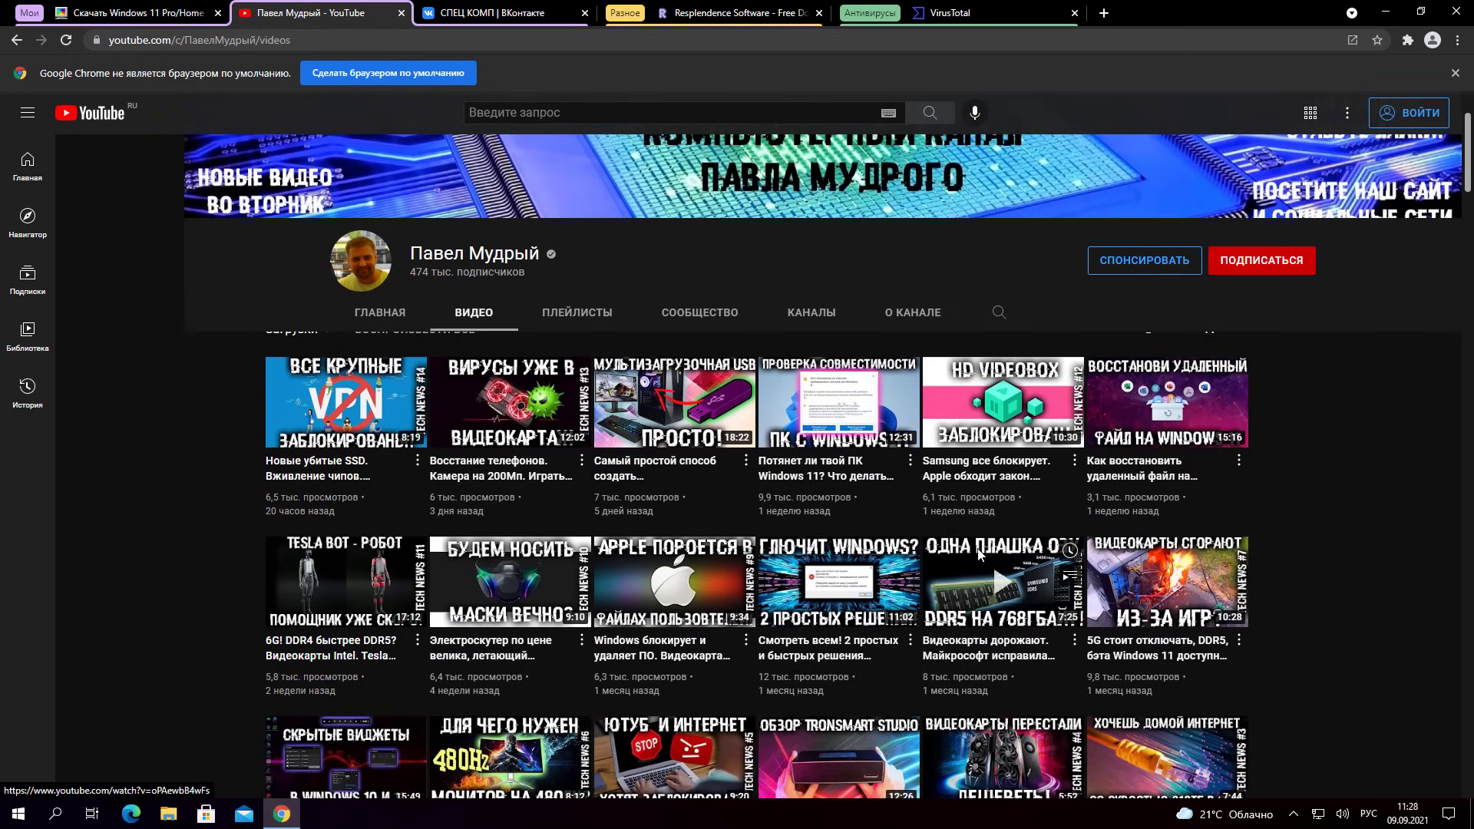